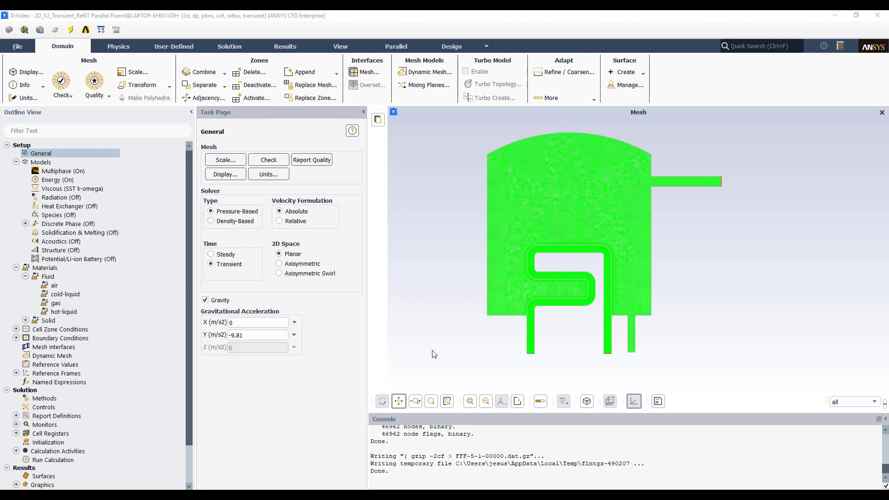
- Check the mesh
{"action": "left_click", "coordinate": [277, 162]}
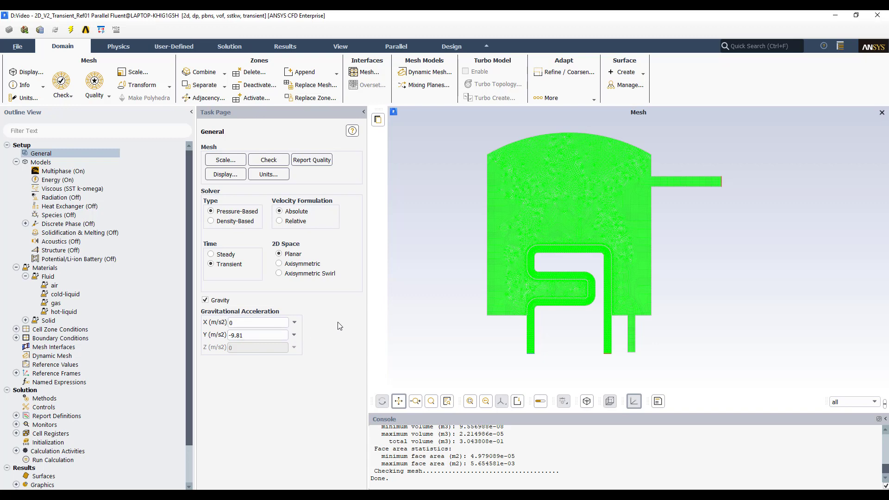
- In the Multiphase Model, switch the volume fraction formulation to Explicit and enable Implicit Body Force
{"action": "double_click", "coordinate": [76, 171]}
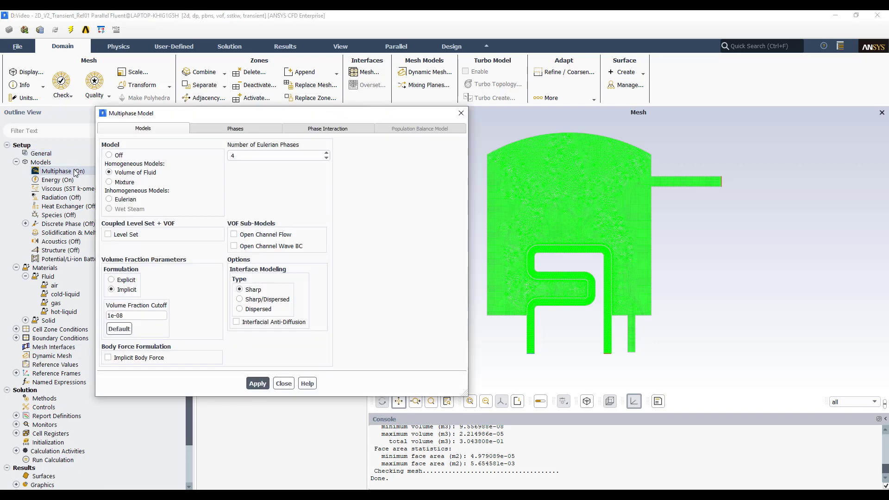
{"action": "left_click_drag", "start_coordinate": [211, 113], "coordinate": [287, 103]}
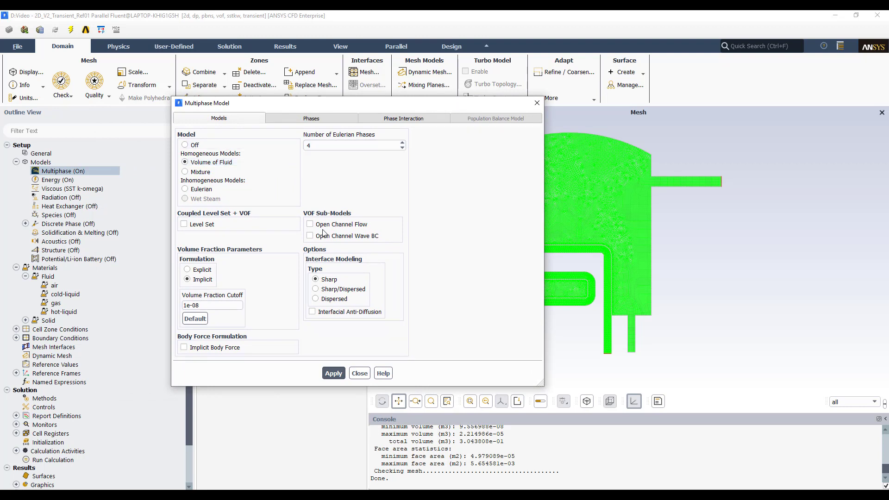
{"action": "left_click", "coordinate": [198, 283]}
{"action": "left_click", "coordinate": [189, 270]}
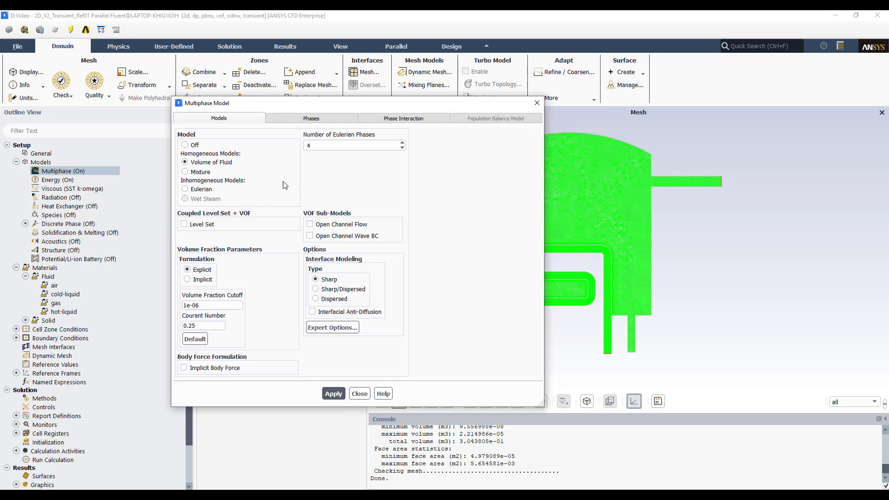
{"action": "left_click_drag", "start_coordinate": [336, 106], "coordinate": [231, 114]}
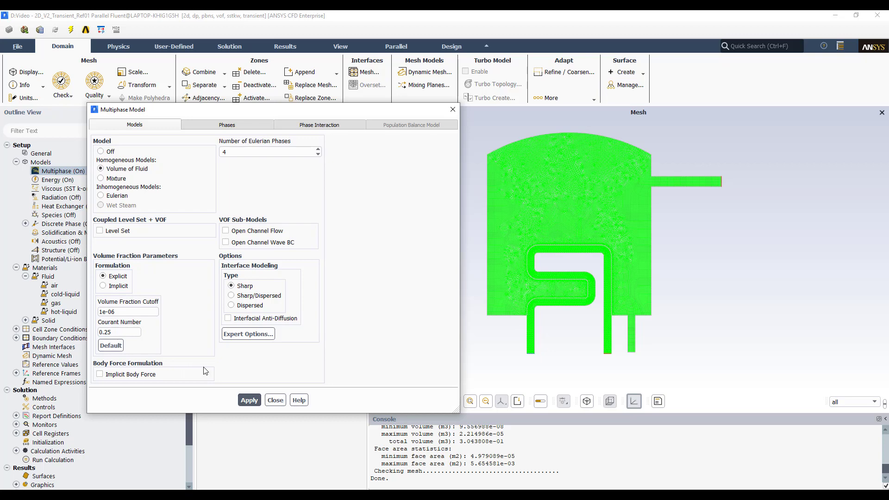
{"action": "left_click", "coordinate": [100, 375]}
- Review the defined phases and the surface tension coefficient of the phase pairs
{"action": "left_click", "coordinate": [244, 127]}
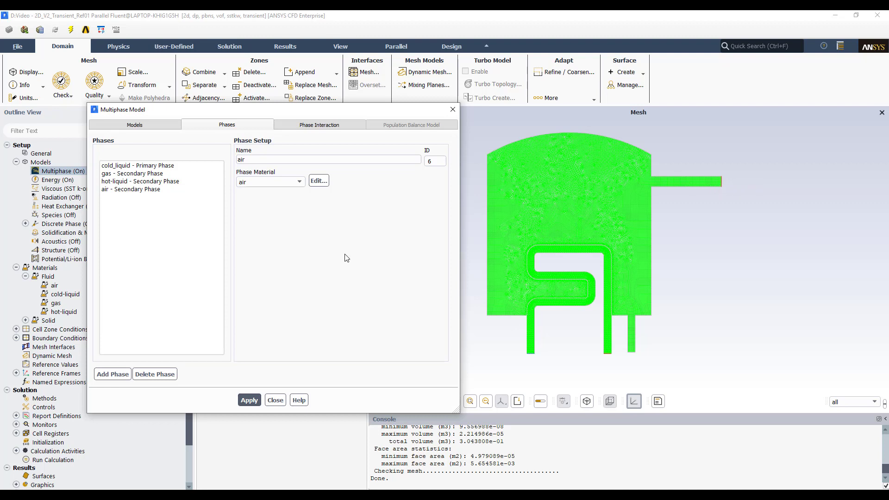
{"action": "left_click", "coordinate": [327, 130]}
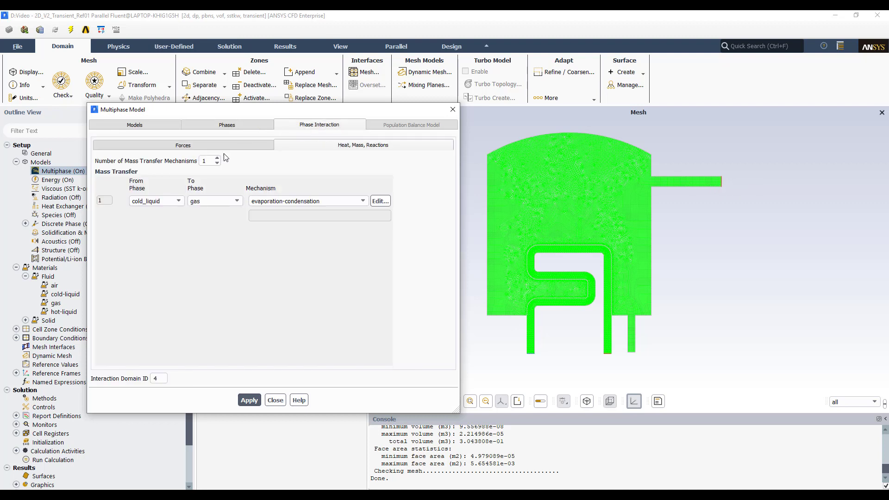
{"action": "left_click", "coordinate": [249, 146]}
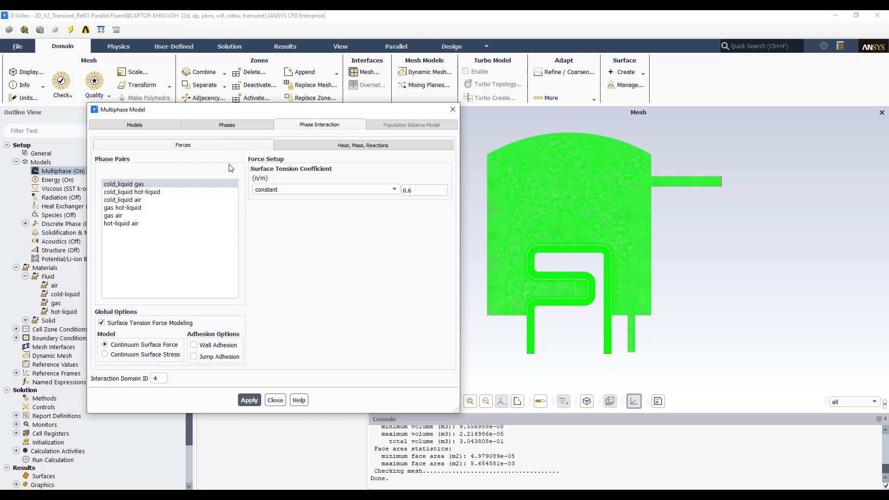
{"action": "double_click", "coordinate": [423, 191]}
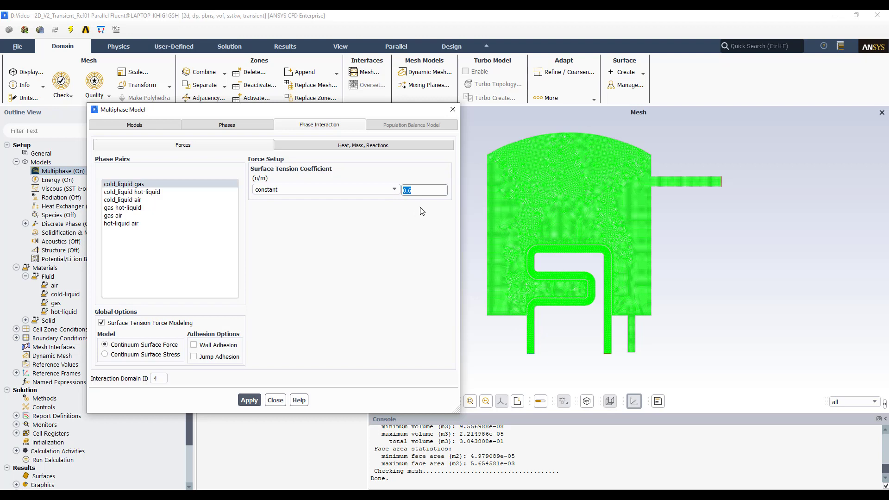
{"action": "left_click", "coordinate": [419, 192]}
{"action": "left_click_drag", "start_coordinate": [418, 192], "coordinate": [397, 203]}
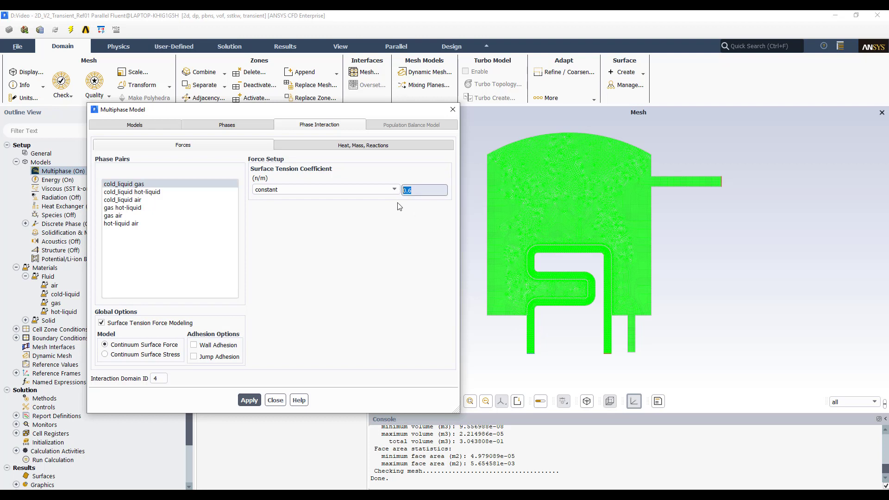
{"action": "left_click", "coordinate": [398, 237]}
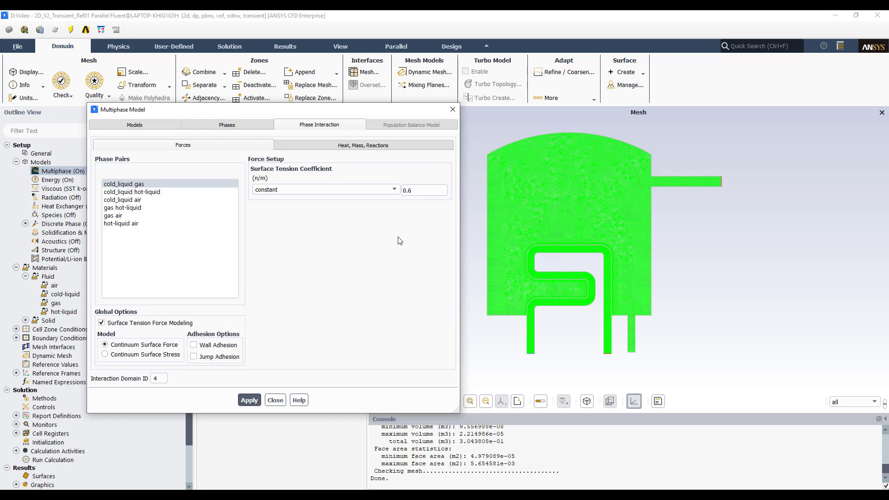
- Inspect the evaporation-condensation mass transfer settings, then apply and close the Multiphase Model
{"action": "left_click", "coordinate": [371, 146]}
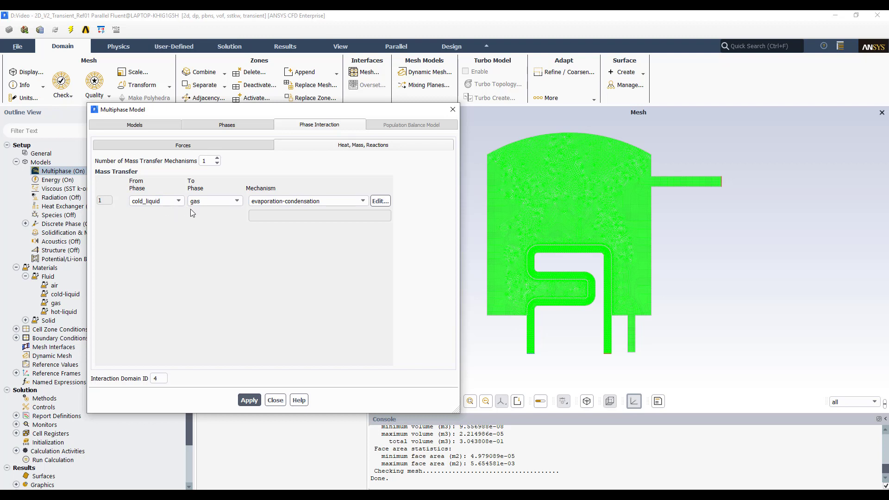
{"action": "left_click", "coordinate": [379, 201]}
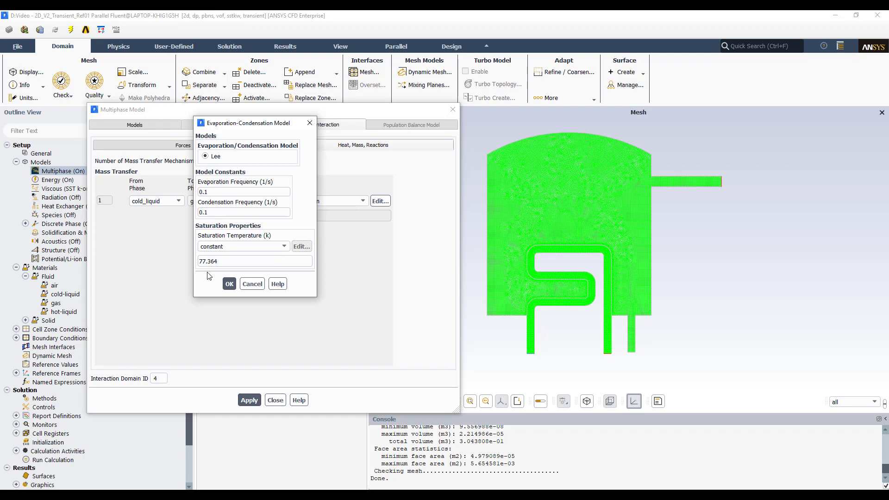
{"action": "left_click", "coordinate": [231, 284]}
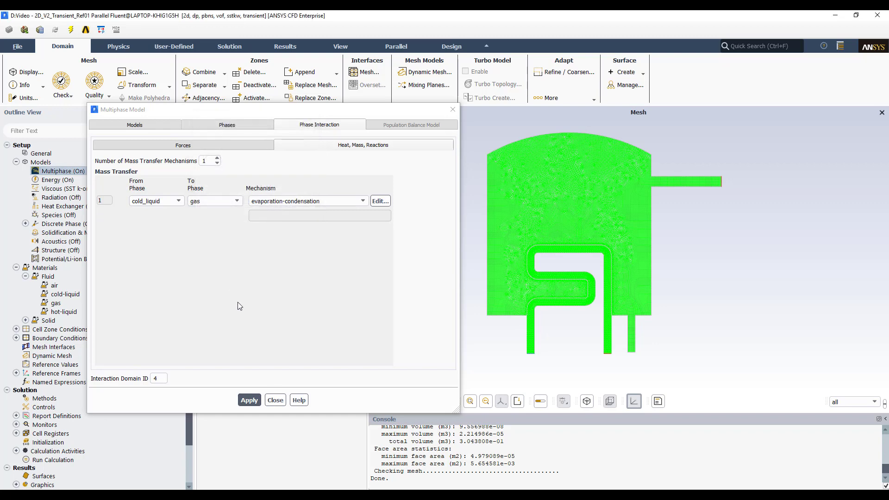
{"action": "left_click", "coordinate": [249, 400]}
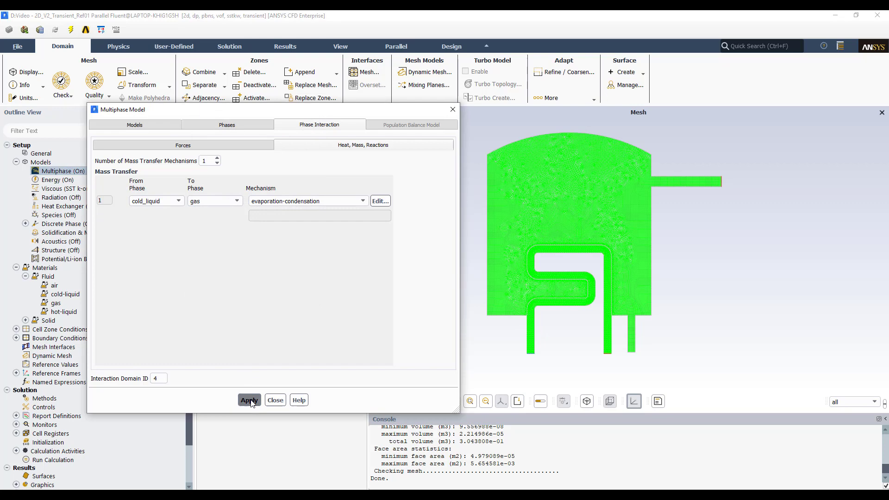
{"action": "left_click", "coordinate": [276, 400]}
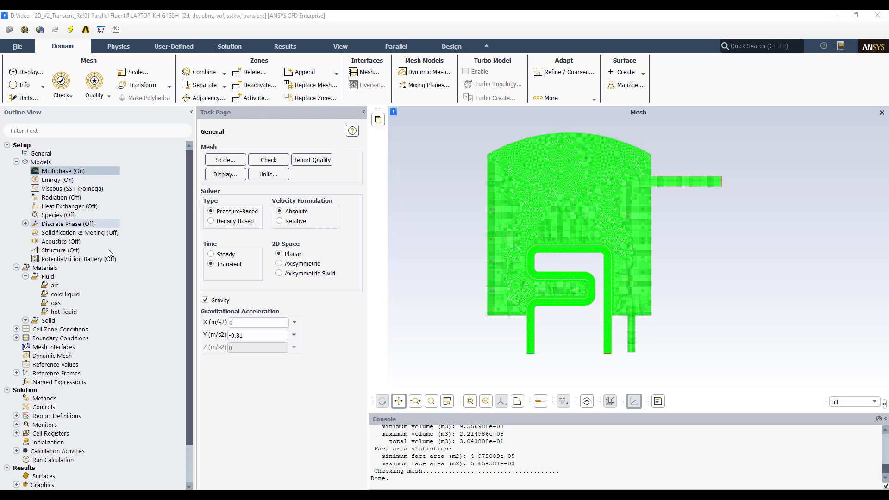
- Display the component1-surface and contact_region-trg fluid cell zones one at a time
{"action": "left_click", "coordinate": [16, 268]}
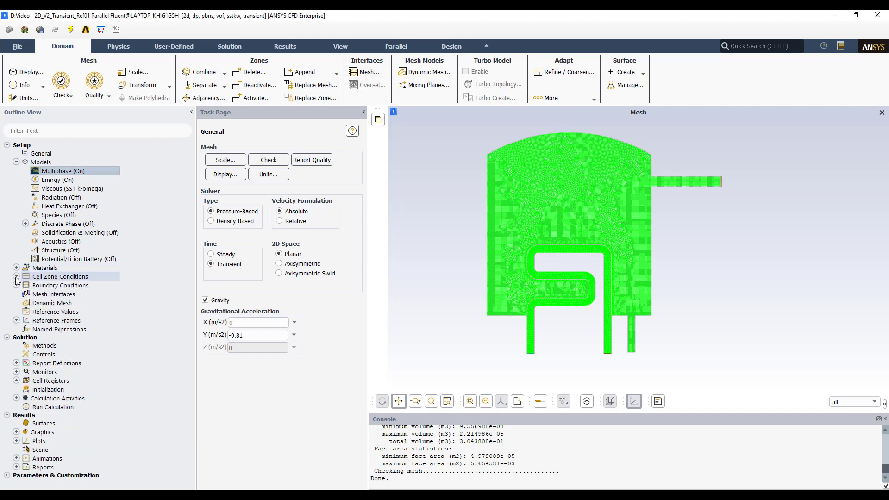
{"action": "left_click", "coordinate": [17, 277]}
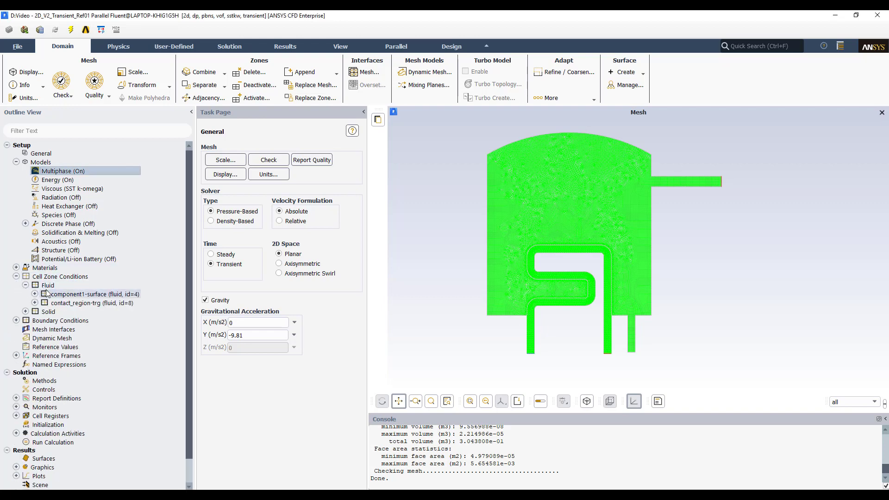
{"action": "right_click", "coordinate": [117, 296]}
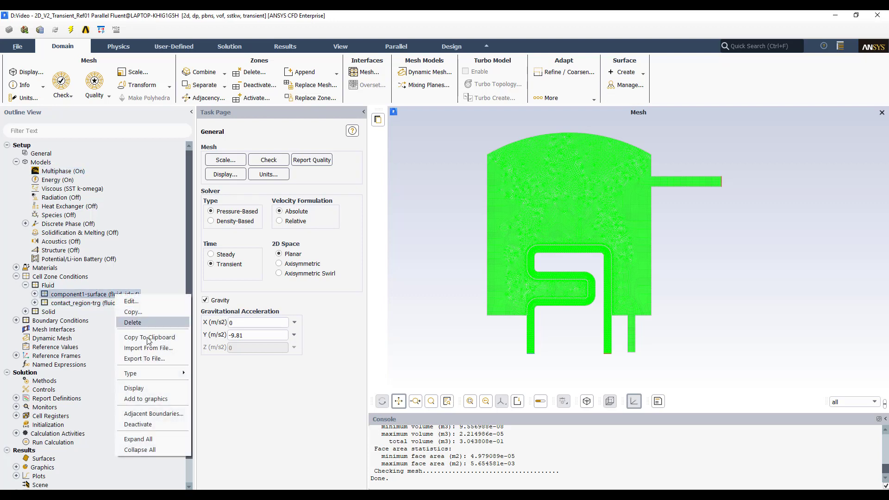
{"action": "left_click", "coordinate": [147, 389]}
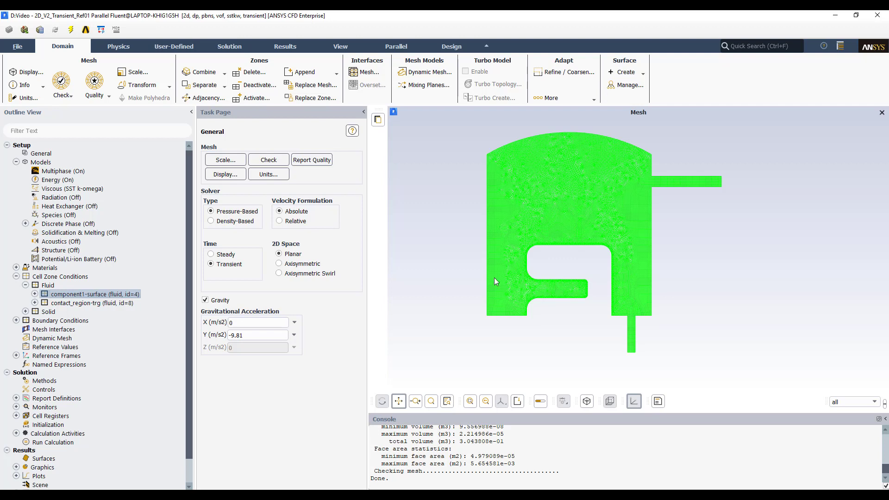
{"action": "right_click", "coordinate": [92, 303]}
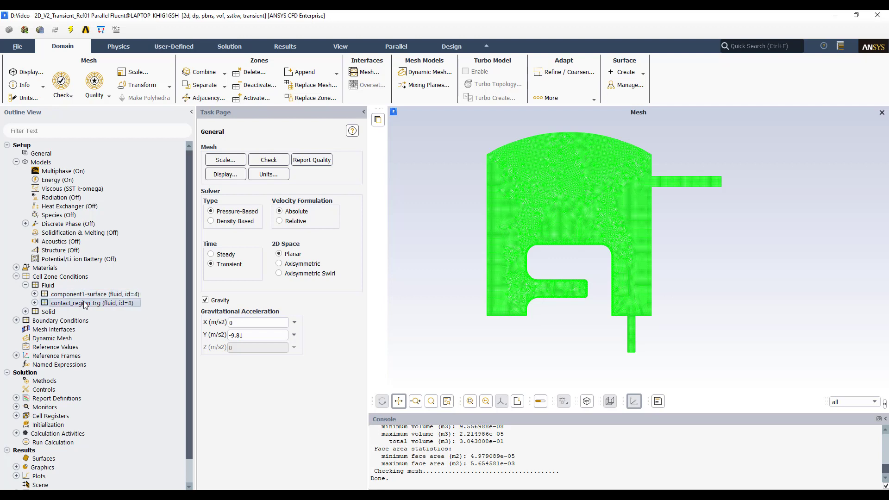
{"action": "left_click", "coordinate": [115, 395]}
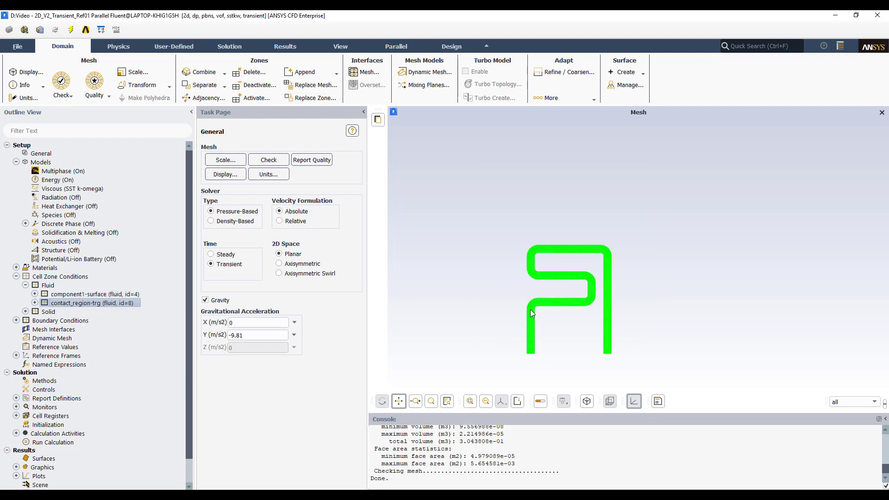
- Redisplay the full mesh with all surfaces
{"action": "left_click", "coordinate": [41, 153]}
{"action": "left_click", "coordinate": [225, 174]}
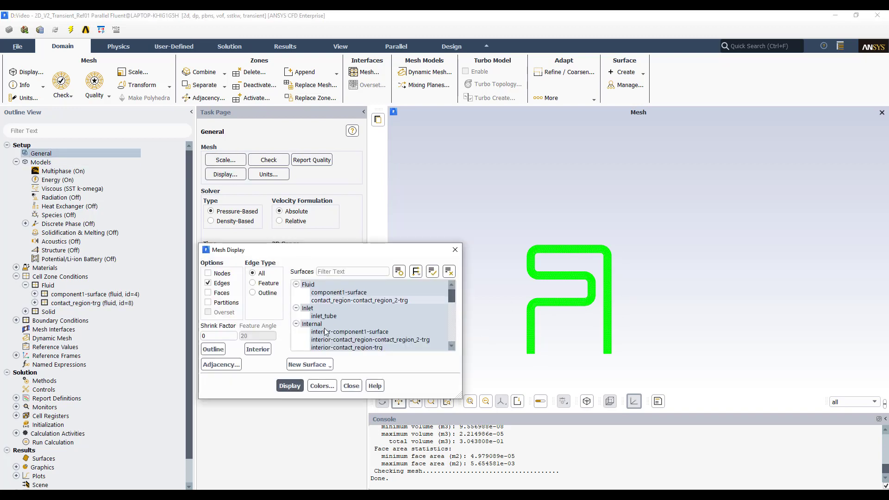
{"action": "left_click", "coordinate": [290, 386]}
{"action": "left_click", "coordinate": [455, 249]}
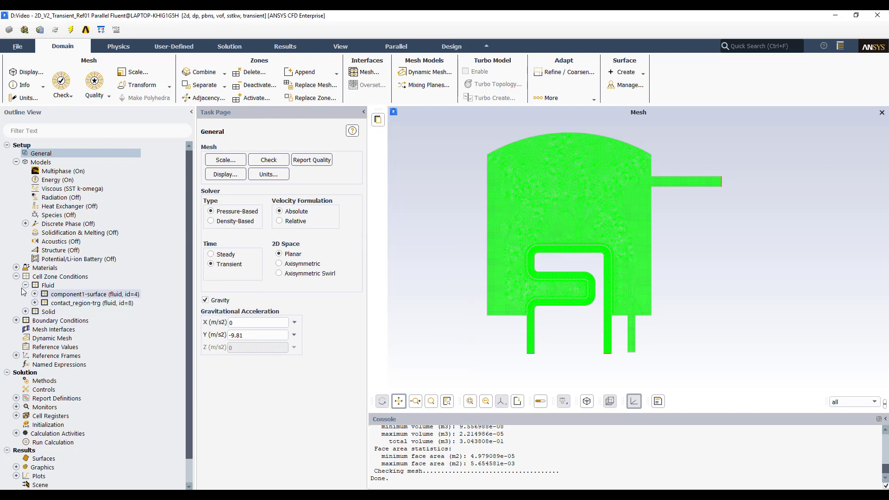
- Open the component1-surface fluid zone conditions and close them without changes
{"action": "left_click", "coordinate": [35, 294]}
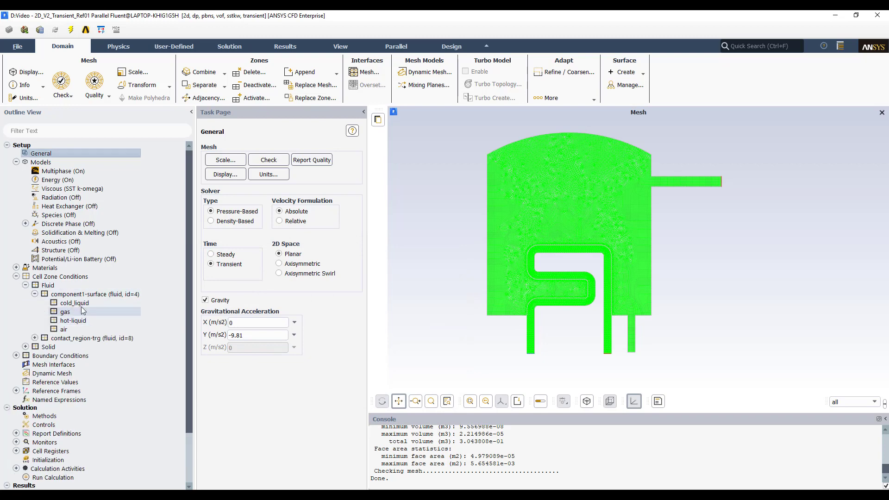
{"action": "double_click", "coordinate": [71, 295]}
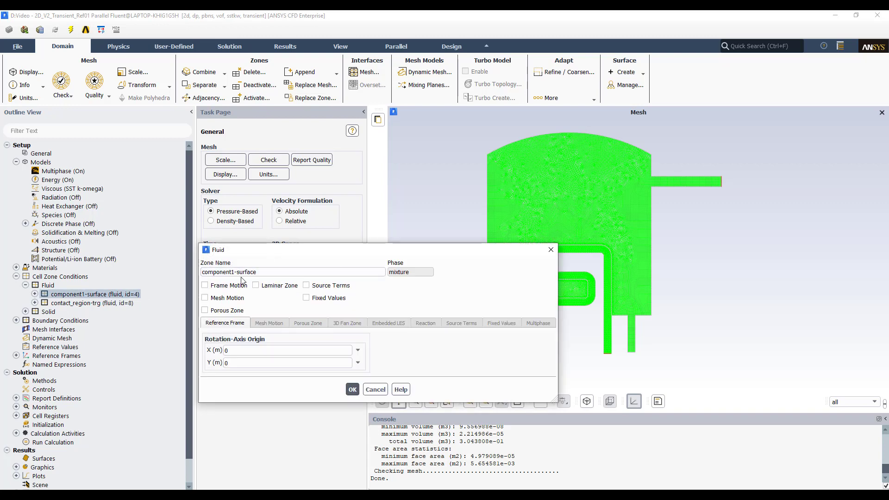
{"action": "left_click_drag", "start_coordinate": [290, 254], "coordinate": [285, 213]}
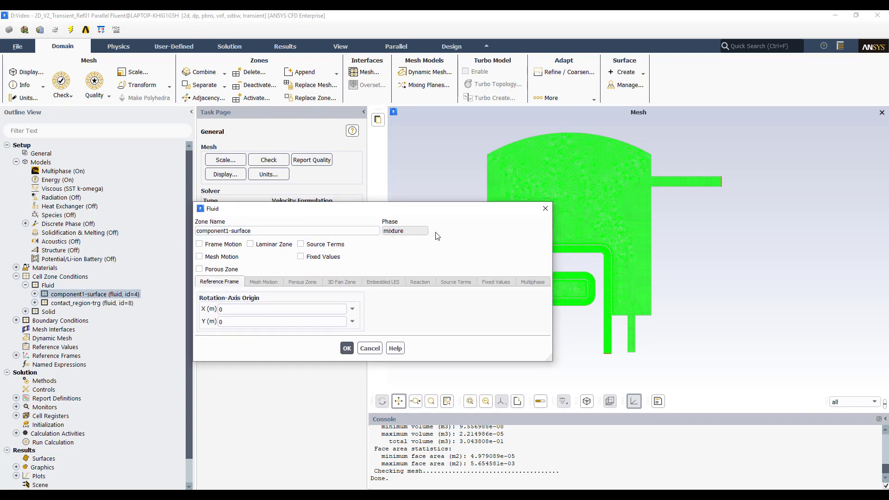
{"action": "left_click", "coordinate": [546, 213]}
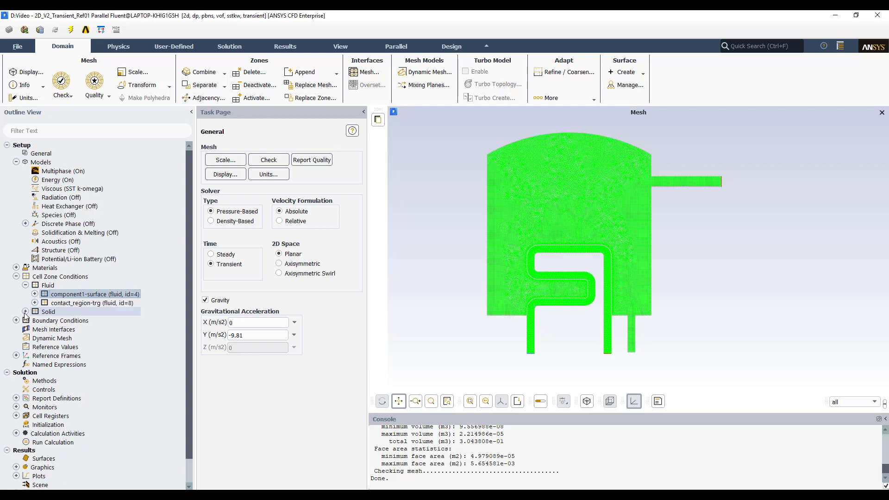
- Display the solid contact_region-src cell zone alone
{"action": "left_click", "coordinate": [26, 312]}
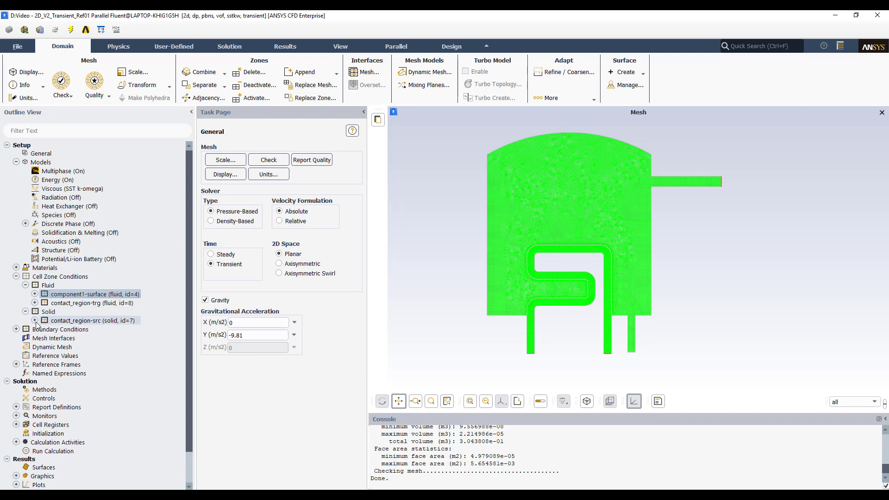
{"action": "left_click", "coordinate": [35, 321]}
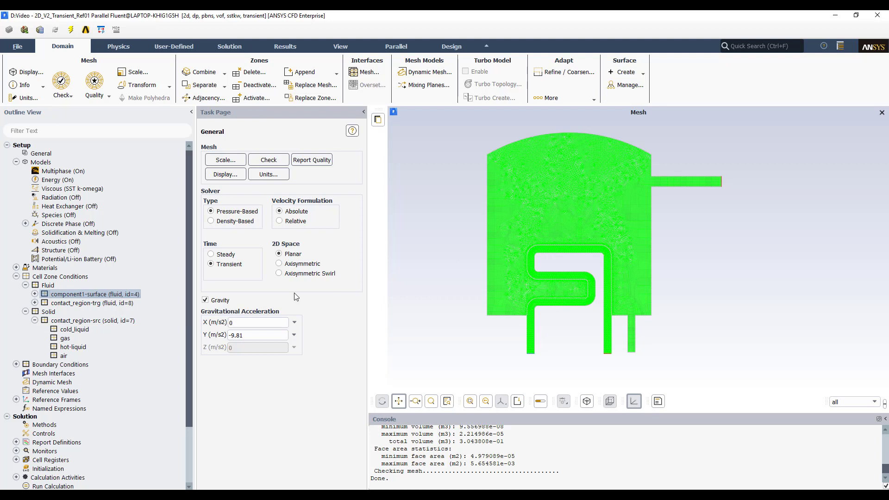
{"action": "right_click", "coordinate": [65, 320]}
{"action": "left_click", "coordinate": [102, 412]}
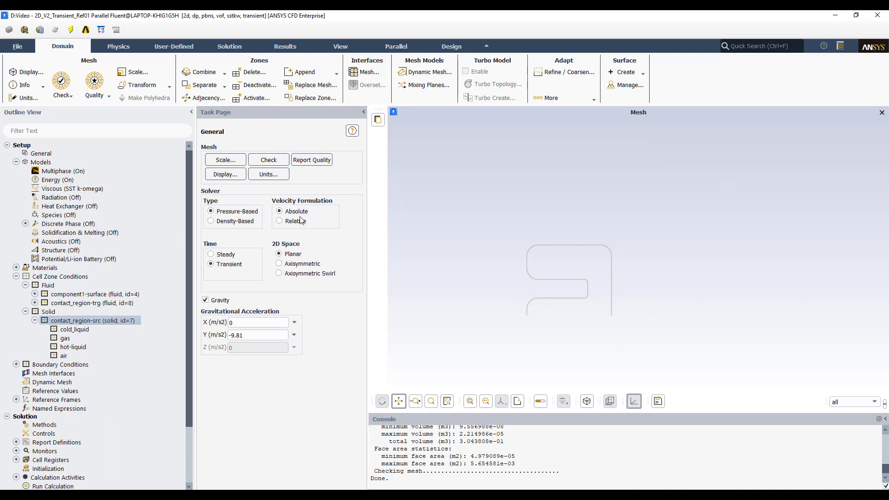
- Redisplay the full mesh with all surfaces again
{"action": "left_click", "coordinate": [225, 174]}
{"action": "left_click", "coordinate": [289, 386]}
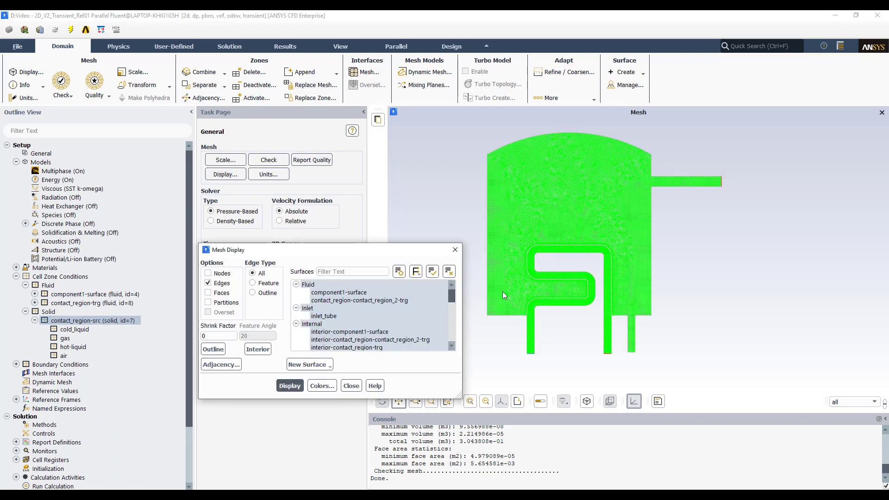
{"action": "left_click", "coordinate": [455, 249]}
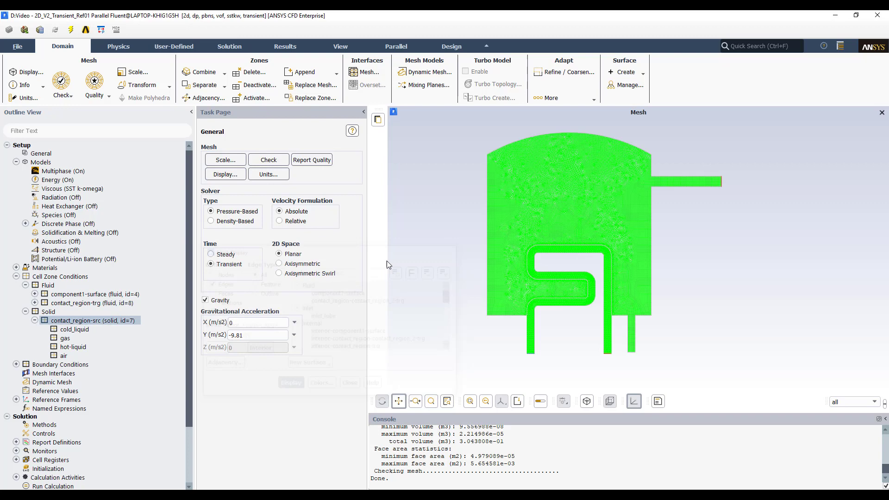
- Open the inlet_tube velocity inlet conditions, review its momentum and thermal settings, and close without changes
{"action": "left_click", "coordinate": [16, 276]}
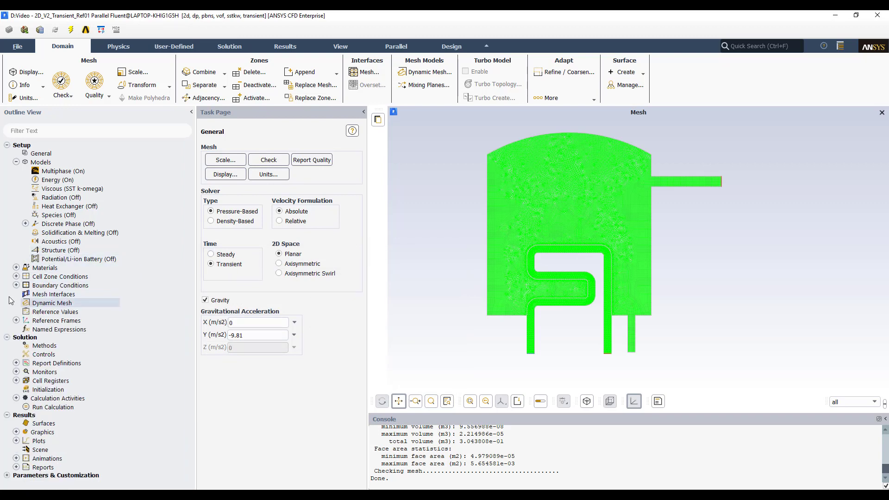
{"action": "left_click", "coordinate": [16, 286]}
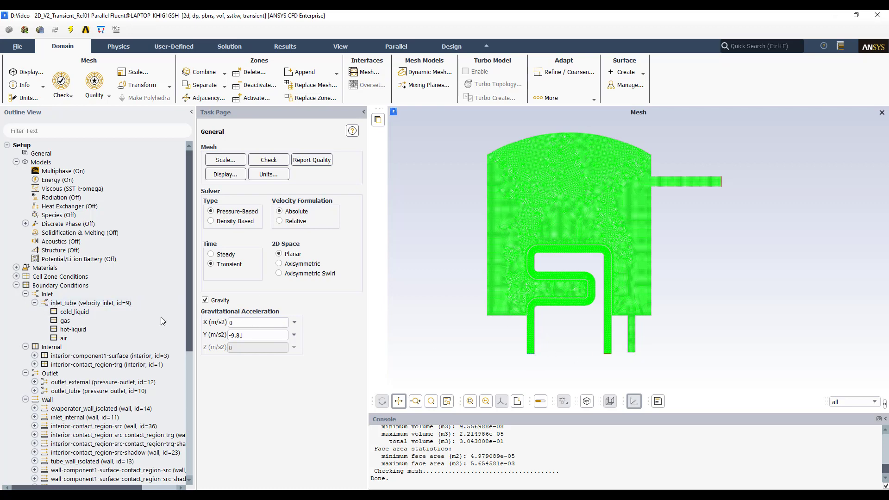
{"action": "double_click", "coordinate": [157, 303]}
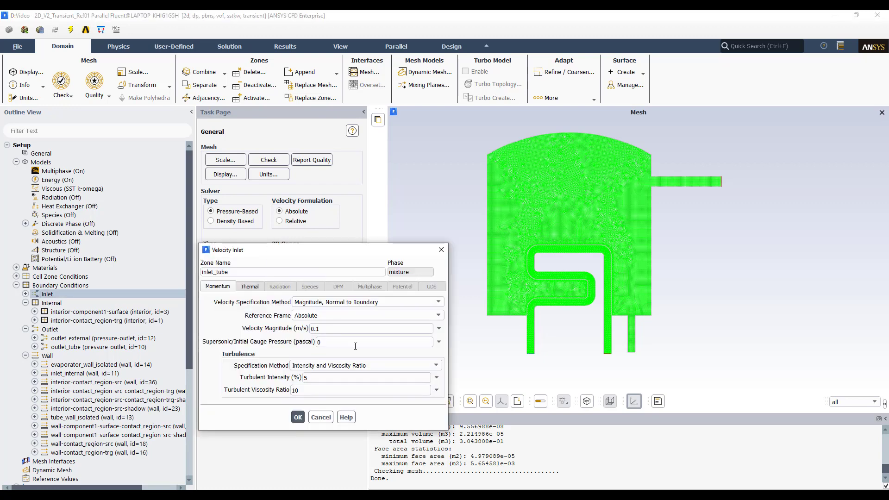
{"action": "left_click", "coordinate": [318, 330]}
{"action": "left_click", "coordinate": [250, 287]}
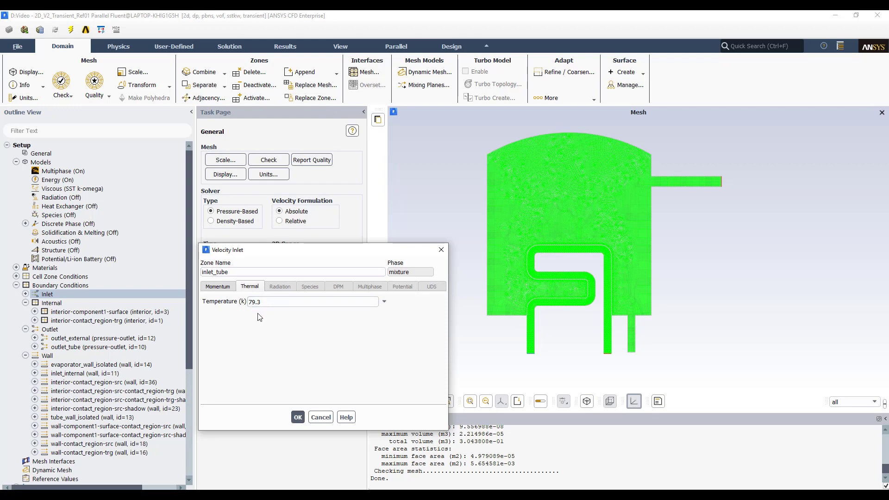
{"action": "left_click", "coordinate": [225, 288]}
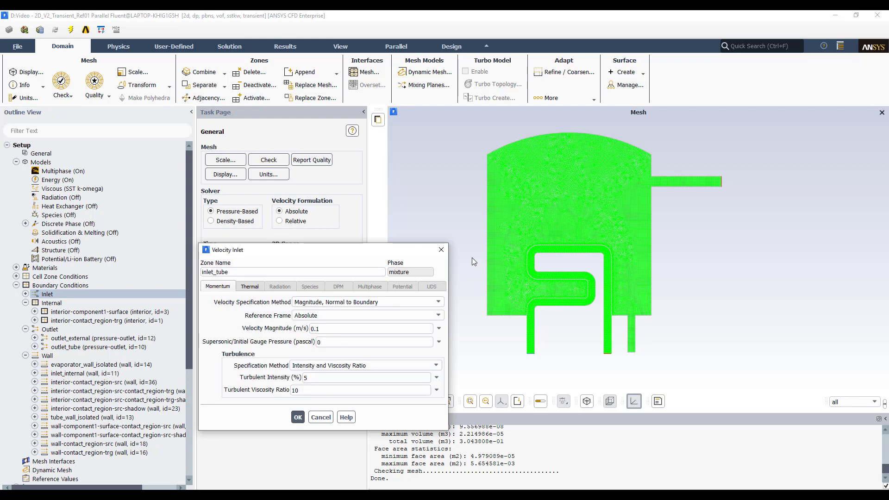
{"action": "left_click", "coordinate": [441, 251]}
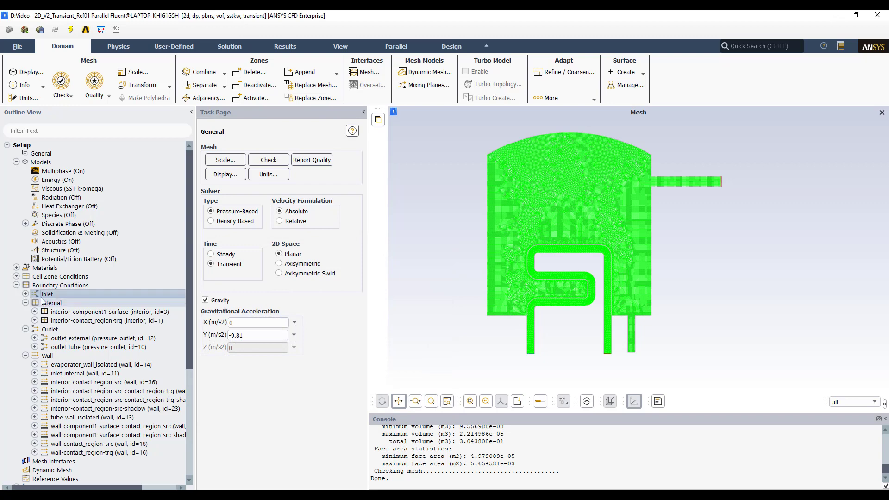
- Inspect the inlet_tube conditions for the cold_liquid and gas phases and close them without changes
{"action": "left_click", "coordinate": [26, 294]}
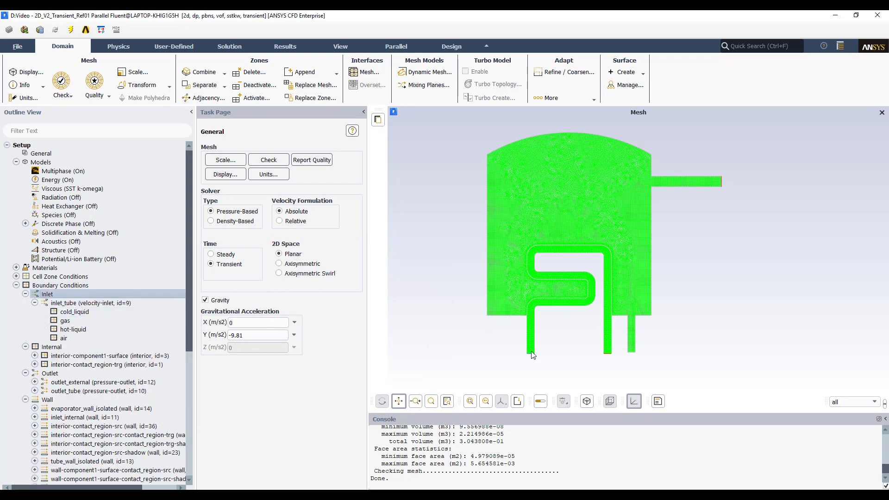
{"action": "left_click", "coordinate": [94, 311]}
{"action": "double_click", "coordinate": [93, 311]}
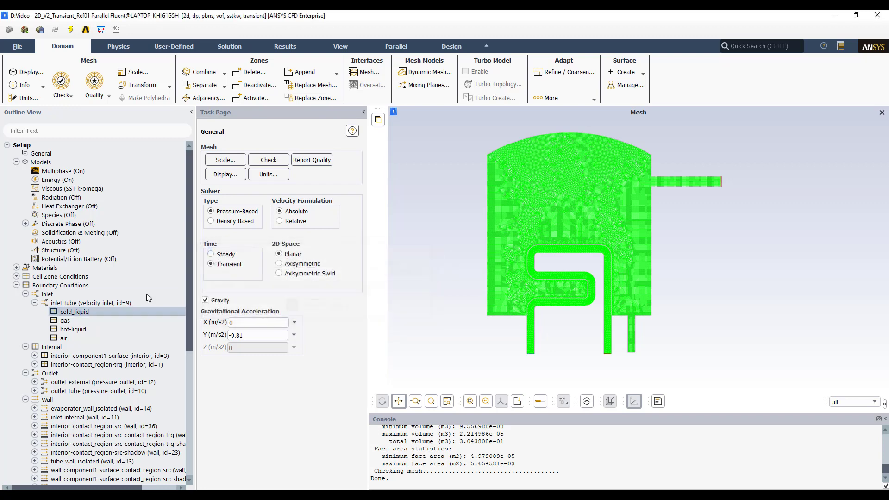
{"action": "left_click", "coordinate": [428, 250]}
{"action": "double_click", "coordinate": [72, 321]}
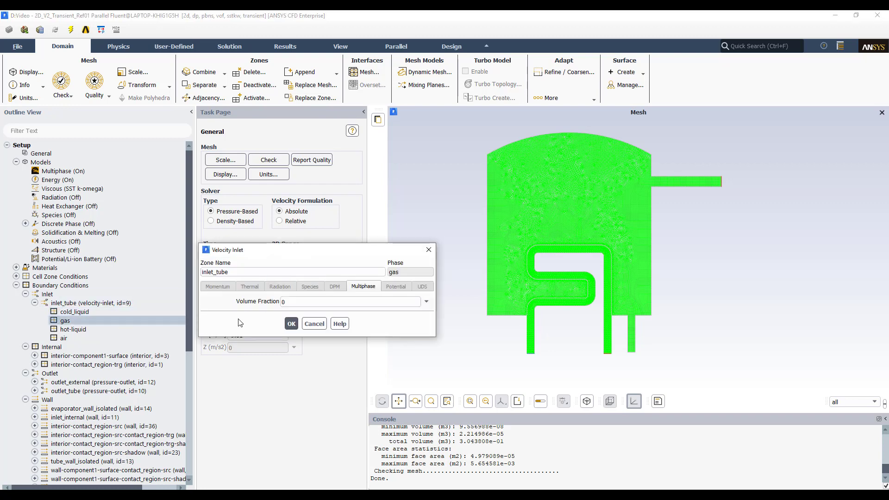
{"action": "left_click", "coordinate": [428, 250]}
- Inspect the inlet_tube volume fractions for the hot-liquid and air phases, then collapse the inlet tree
{"action": "double_click", "coordinate": [78, 330]}
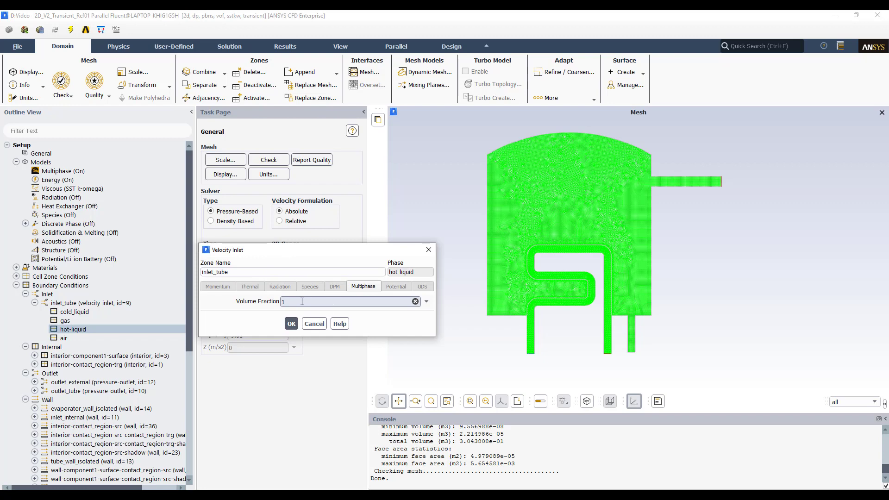
{"action": "left_click", "coordinate": [429, 250]}
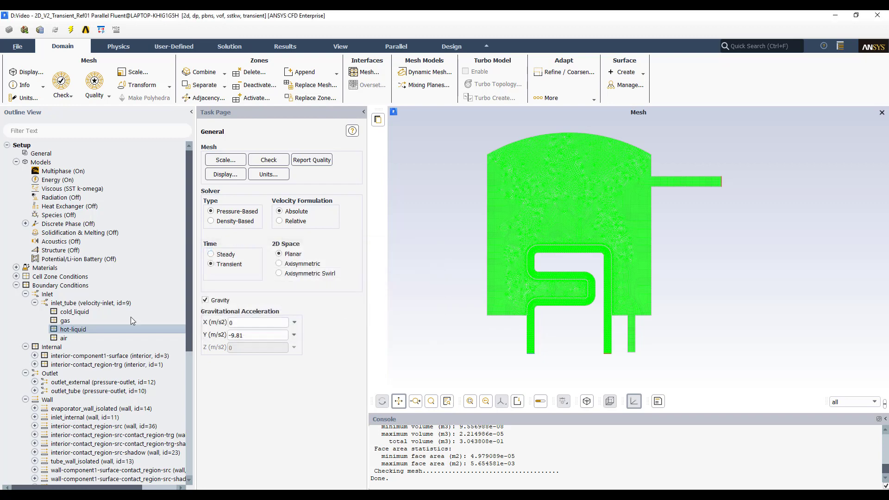
{"action": "left_click", "coordinate": [62, 340]}
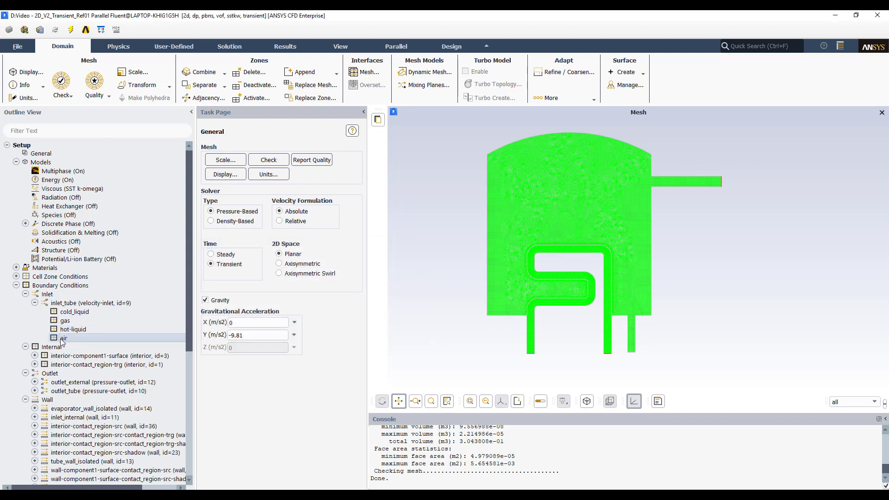
{"action": "double_click", "coordinate": [62, 340]}
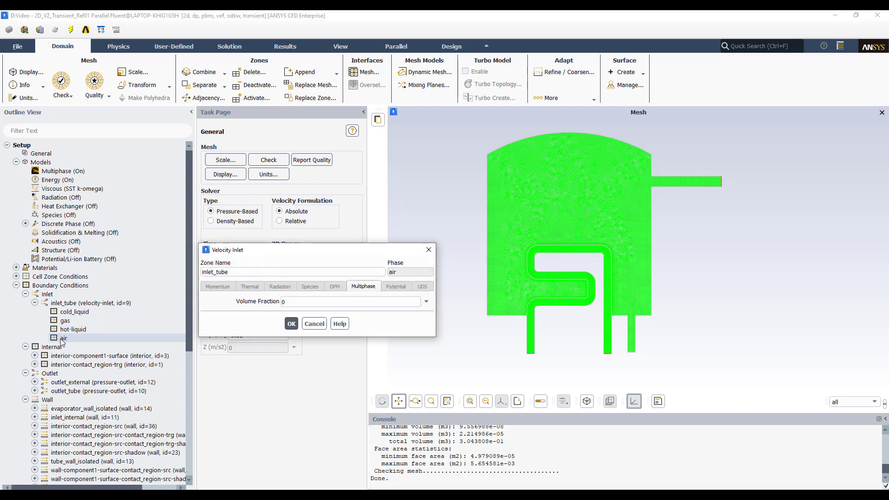
{"action": "left_click", "coordinate": [429, 250]}
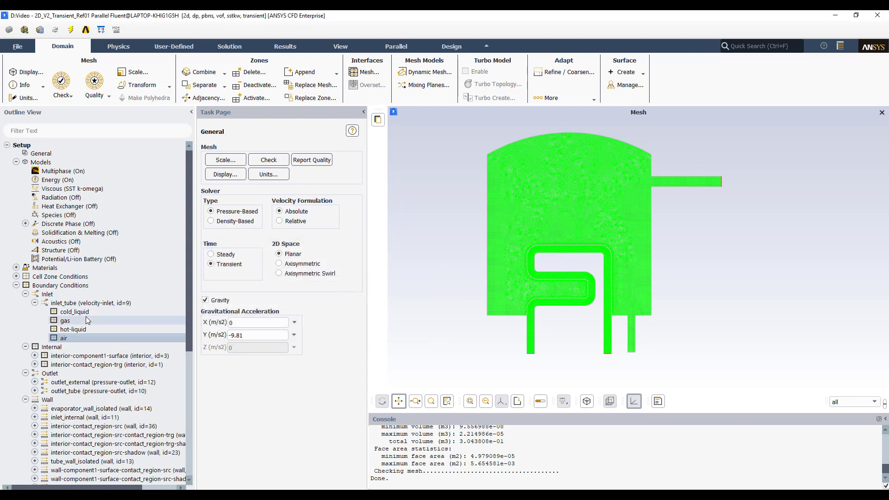
{"action": "left_click", "coordinate": [73, 329]}
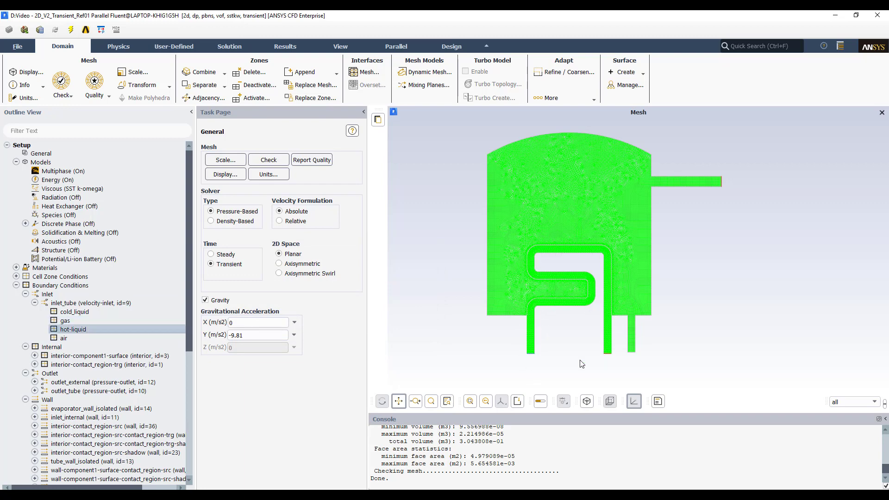
{"action": "left_click", "coordinate": [34, 303]}
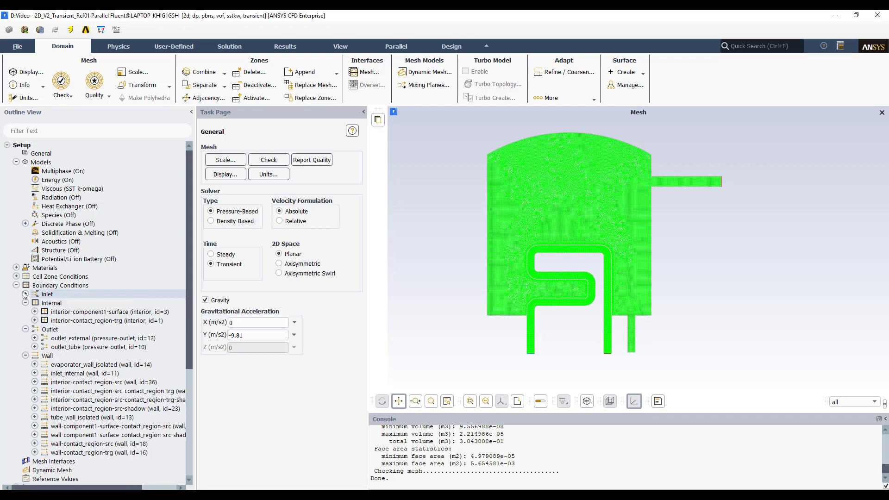
{"action": "left_click", "coordinate": [25, 294]}
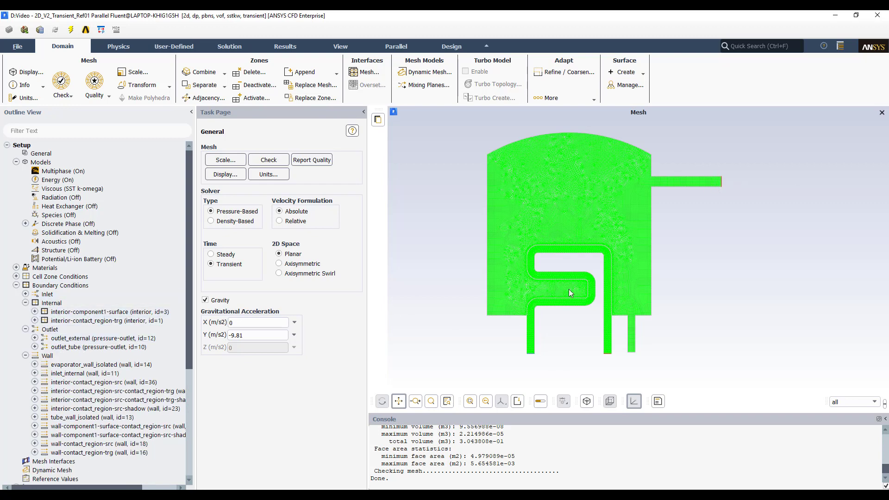
- Open the outlet_external pressure outlet conditions, review momentum and thermal settings, and close without changes
{"action": "double_click", "coordinate": [50, 330]}
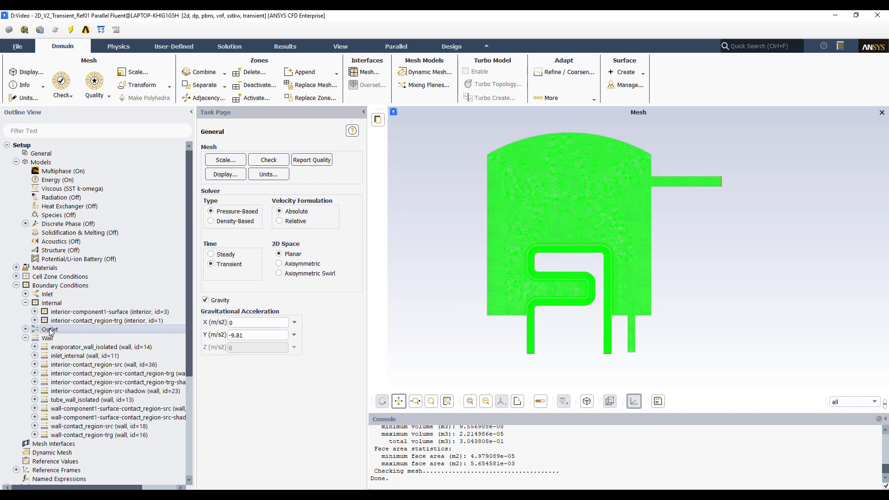
{"action": "double_click", "coordinate": [50, 330]}
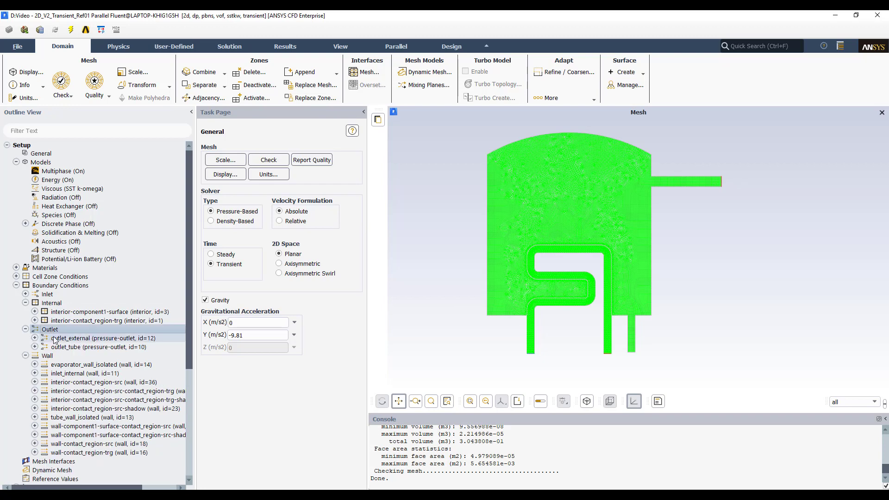
{"action": "left_click", "coordinate": [35, 338]}
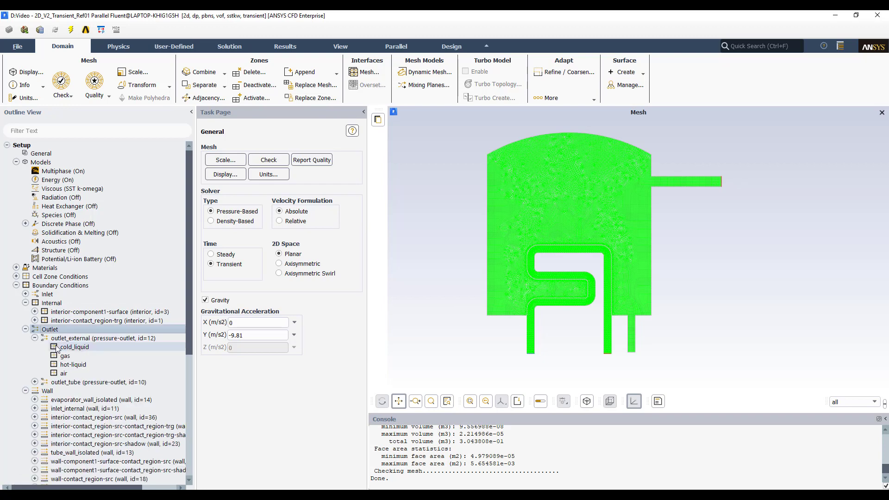
{"action": "left_click", "coordinate": [35, 382]}
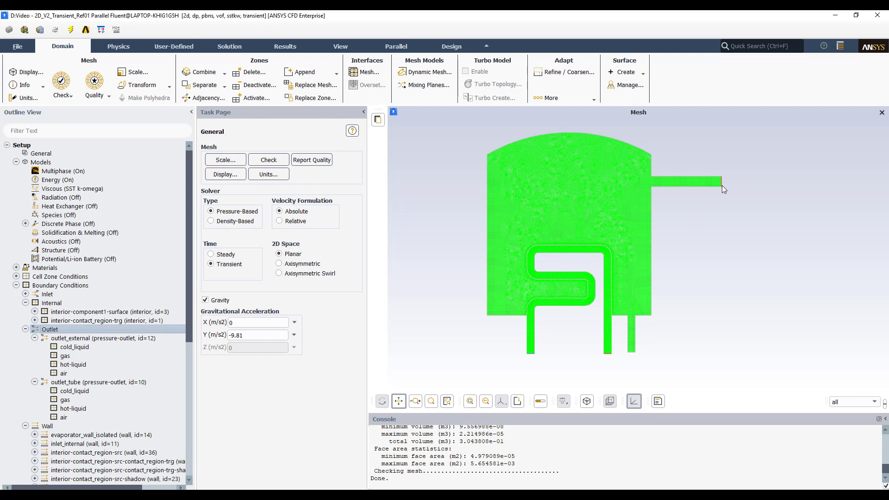
{"action": "double_click", "coordinate": [97, 342]}
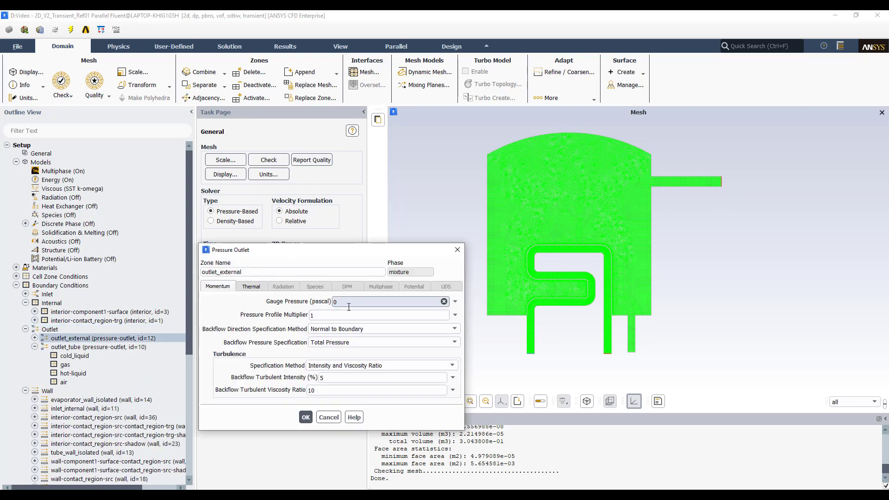
{"action": "left_click", "coordinate": [251, 287]}
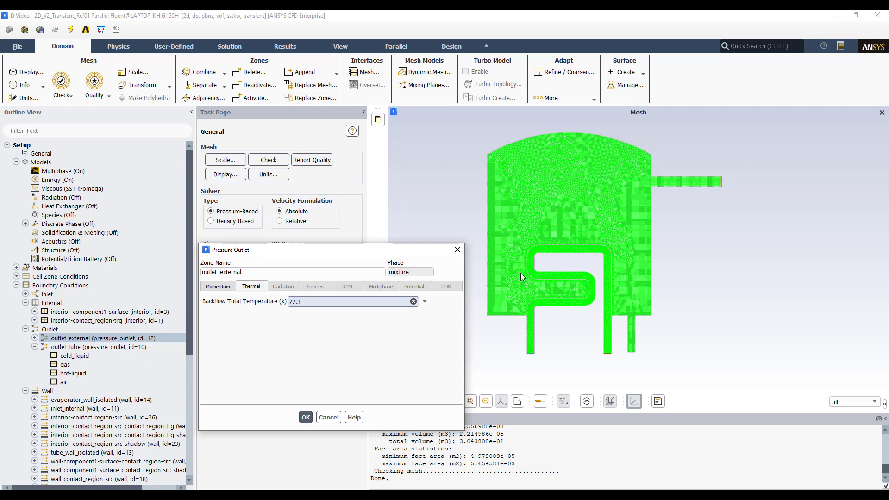
{"action": "left_click", "coordinate": [454, 248]}
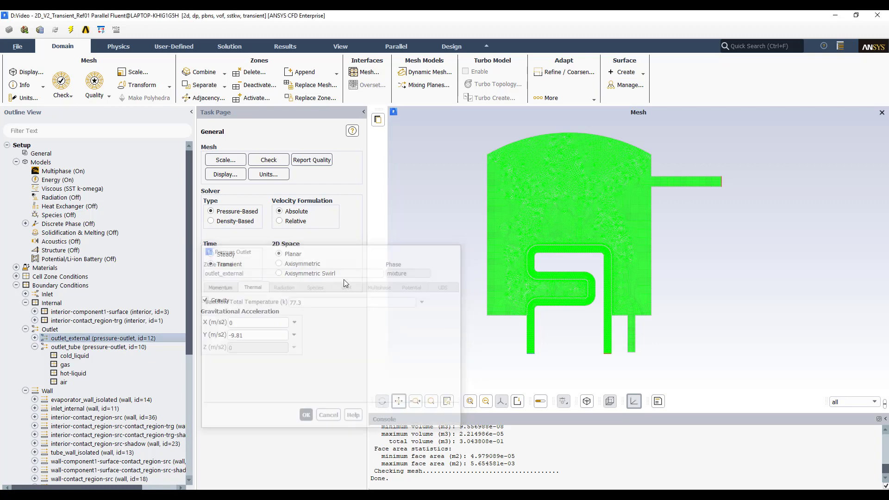
- Open the outlet_tube pressure outlet conditions, review thermal and momentum settings, and close without changes
{"action": "double_click", "coordinate": [87, 347]}
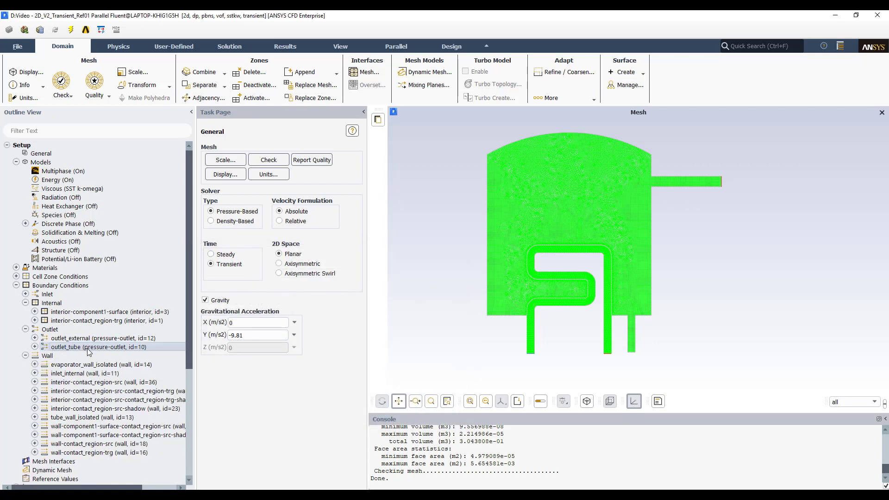
{"action": "left_click", "coordinate": [251, 287]}
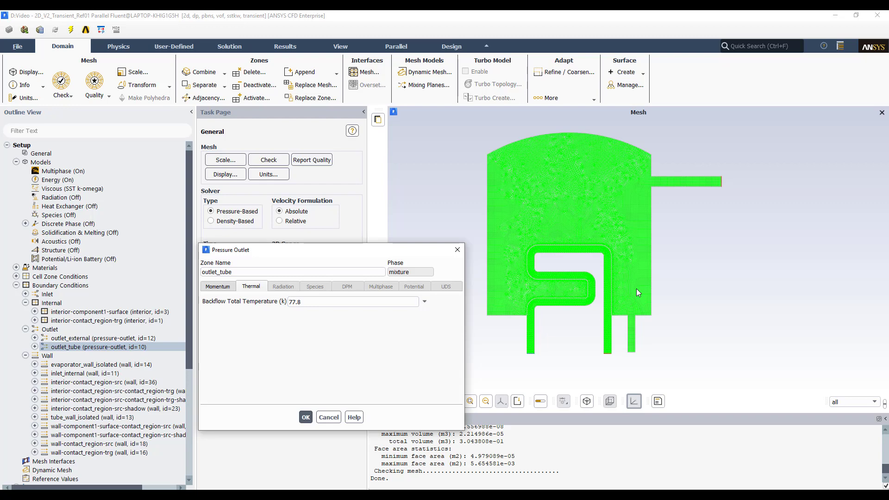
{"action": "left_click", "coordinate": [306, 302]}
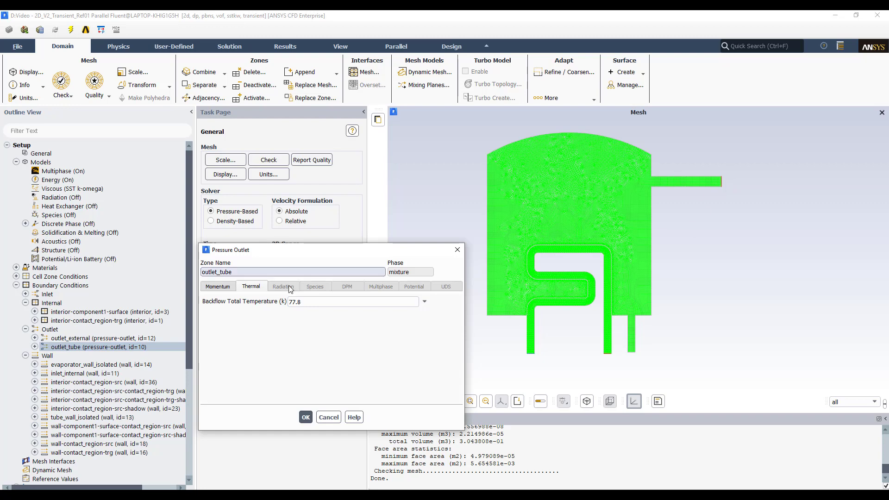
{"action": "left_click", "coordinate": [217, 286]}
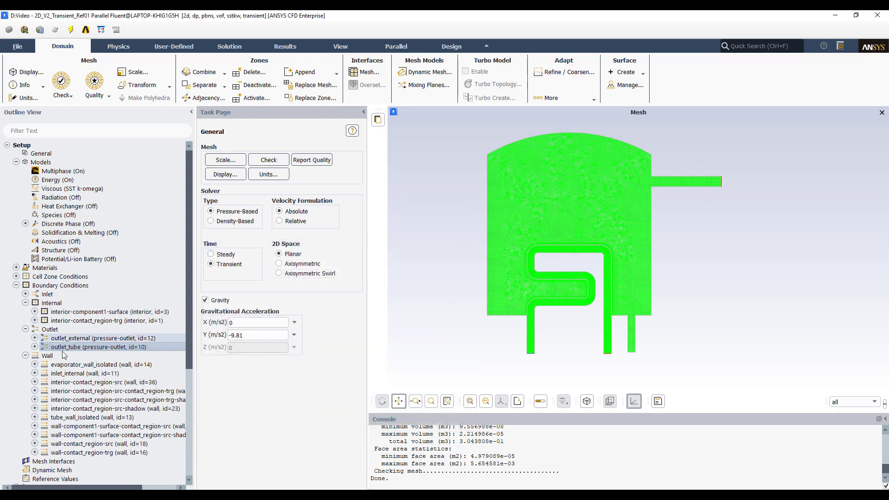
{"action": "left_click", "coordinate": [457, 250]}
- Inspect the backflow volume fractions of hot-liquid on outlet_tube and gas on outlet_external, closing both unchanged
{"action": "left_click", "coordinate": [35, 347]}
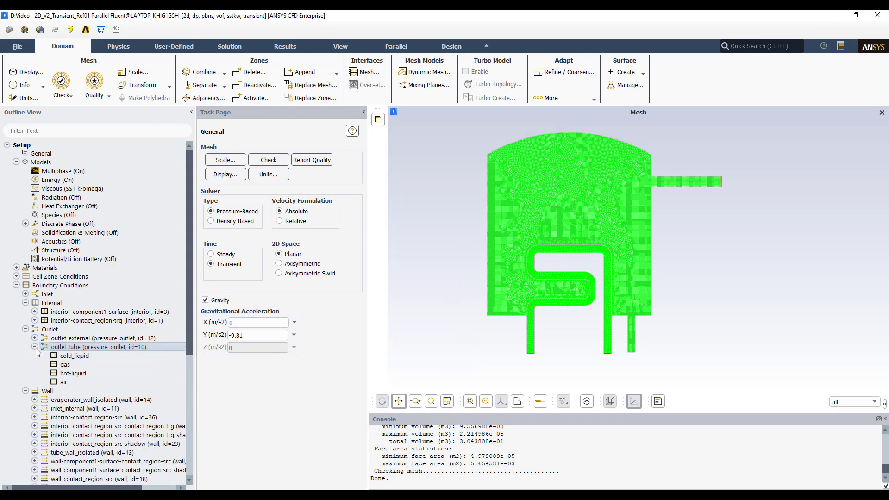
{"action": "double_click", "coordinate": [63, 375]}
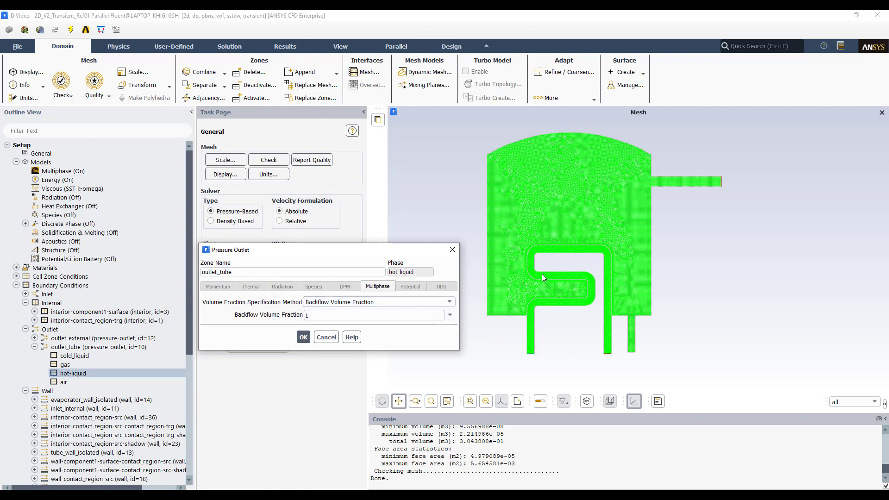
{"action": "left_click", "coordinate": [453, 250]}
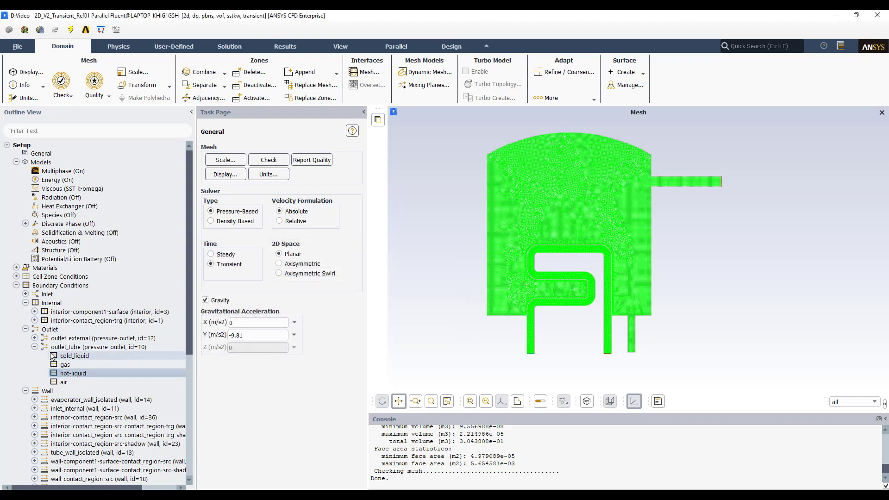
{"action": "left_click", "coordinate": [35, 338]}
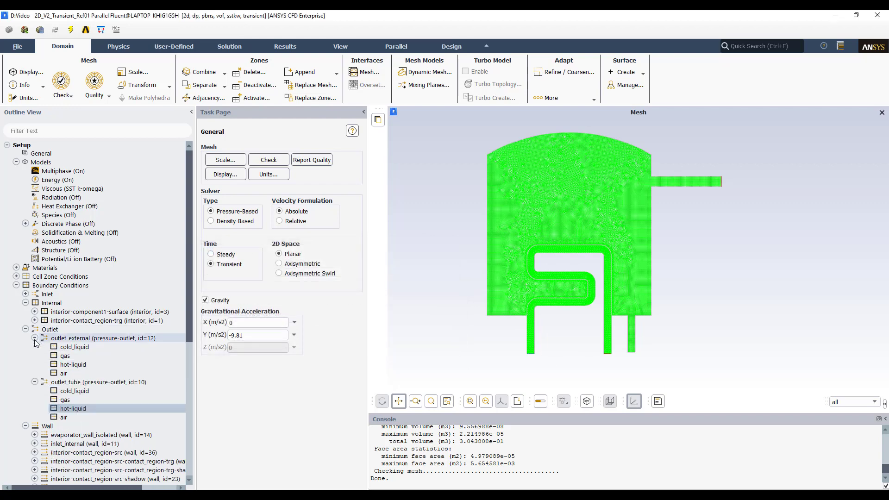
{"action": "left_click", "coordinate": [71, 355]}
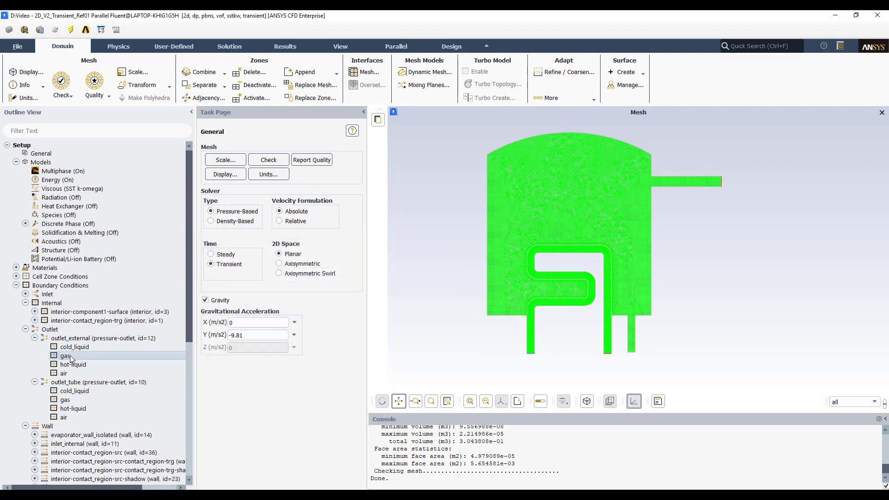
{"action": "double_click", "coordinate": [70, 356]}
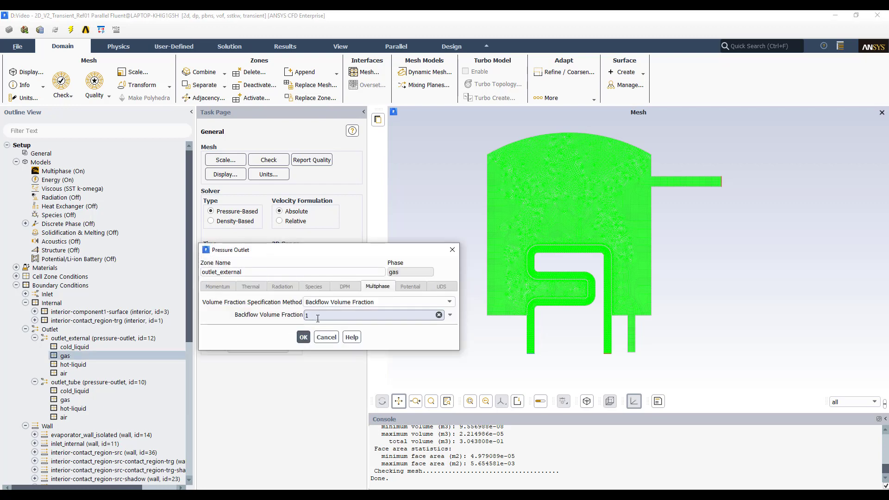
{"action": "left_click", "coordinate": [452, 251]}
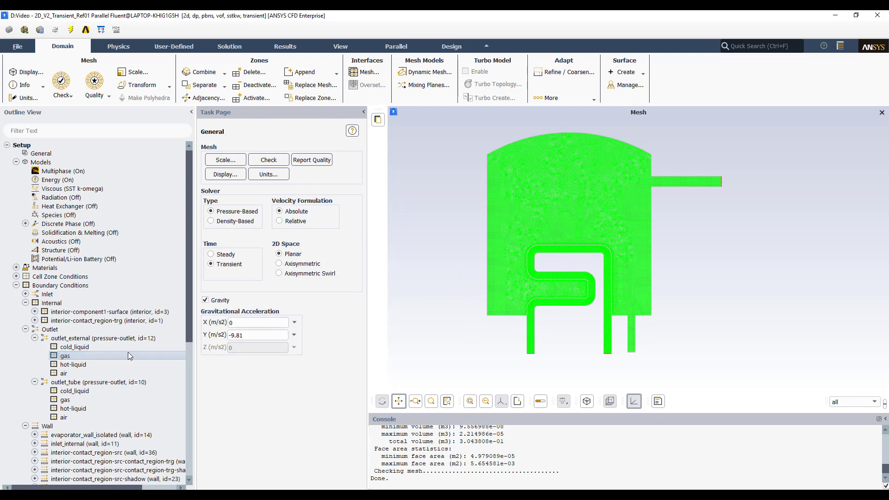
- Expand the wall boundary list, widen the outline panel, and display evaporator_wall_isolated in the graphics window
{"action": "left_click", "coordinate": [26, 329]}
{"action": "left_click", "coordinate": [25, 338]}
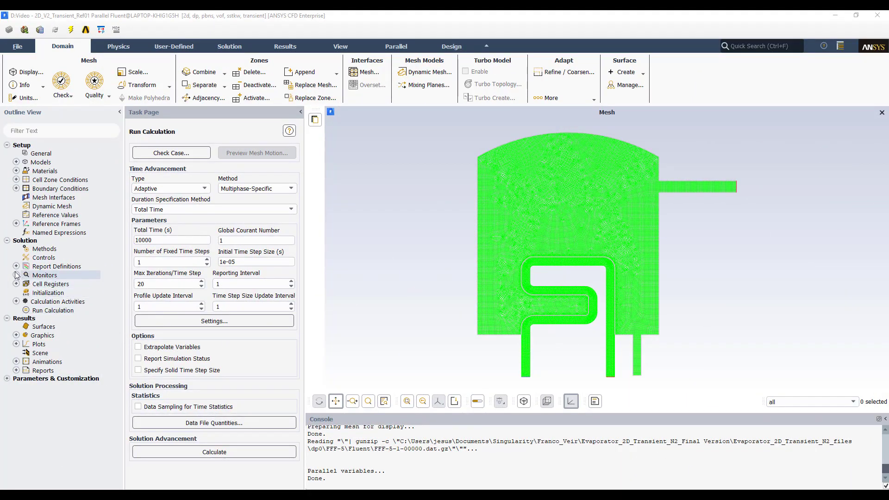
{"action": "left_click", "coordinate": [16, 188]}
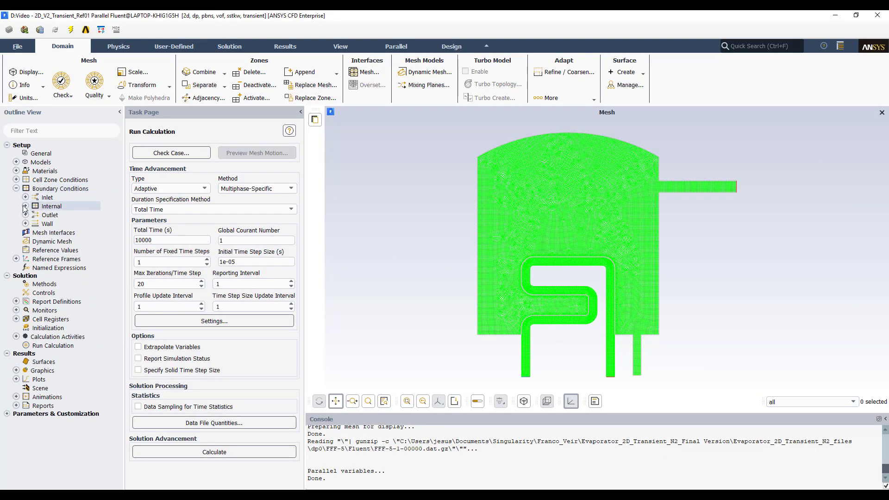
{"action": "left_click", "coordinate": [26, 224]}
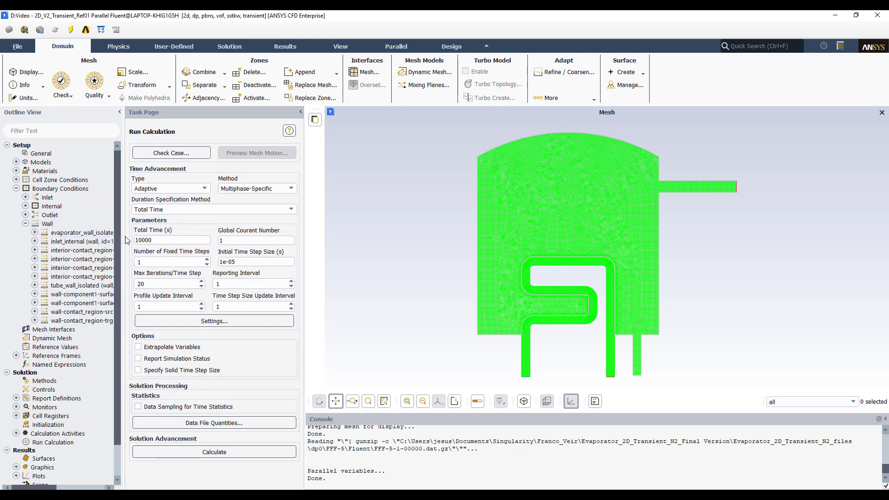
{"action": "left_click_drag", "start_coordinate": [123, 237], "coordinate": [253, 245]}
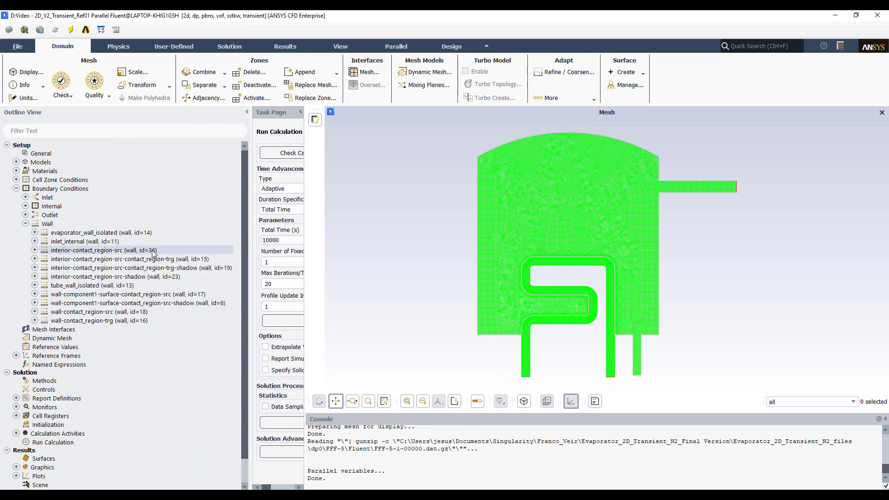
{"action": "right_click", "coordinate": [88, 235]}
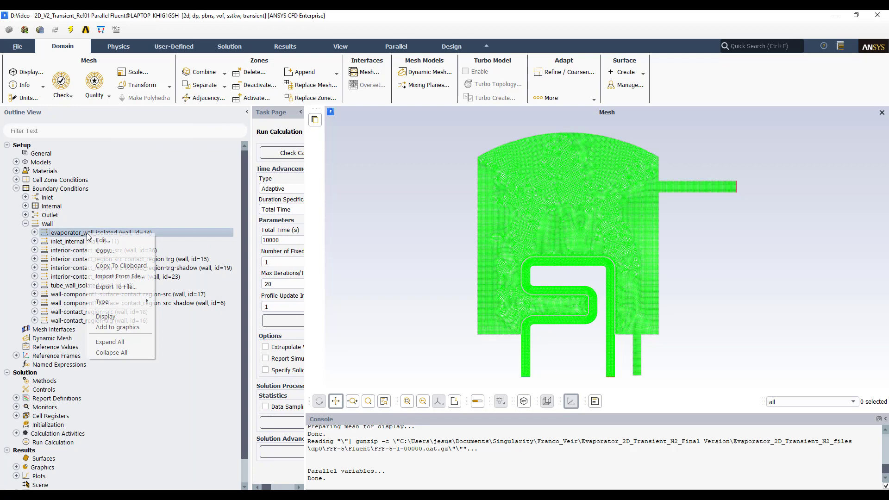
{"action": "left_click", "coordinate": [111, 309]}
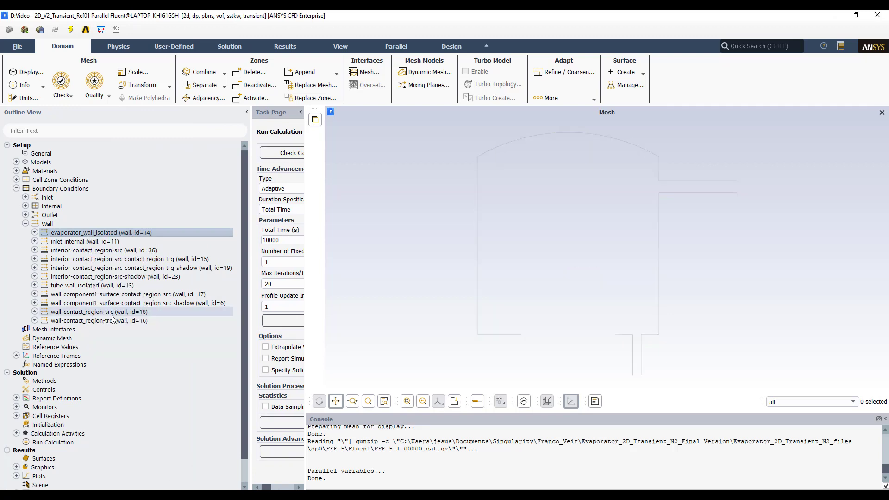
- Open the evaporator_wall_isolated wall conditions, review momentum and thermal settings, and close without changes
{"action": "double_click", "coordinate": [110, 236]}
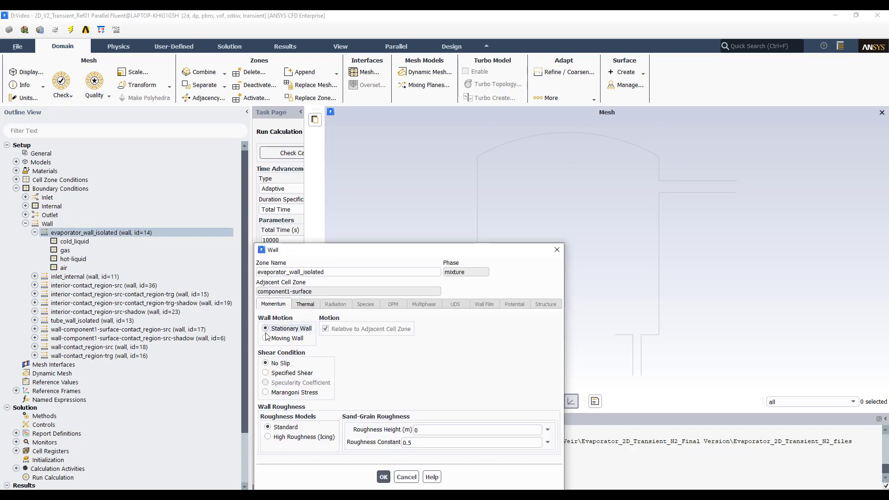
{"action": "left_click", "coordinate": [306, 304]}
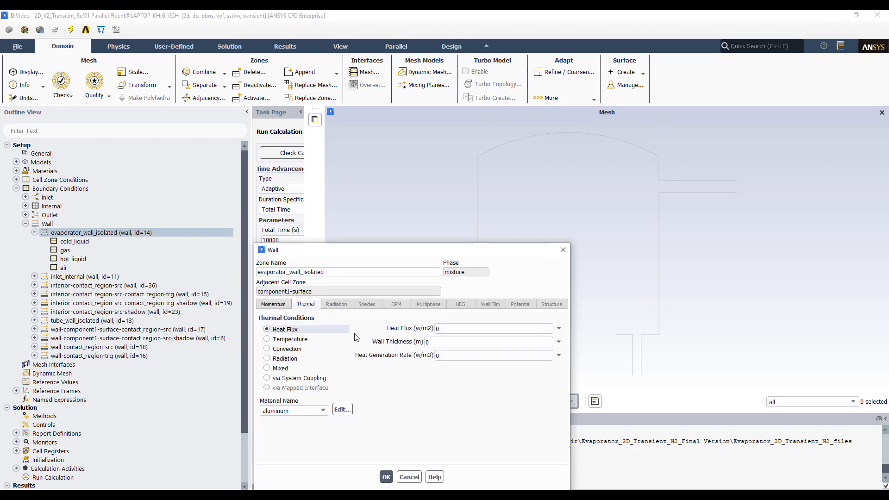
{"action": "left_click_drag", "start_coordinate": [402, 252], "coordinate": [427, 185]}
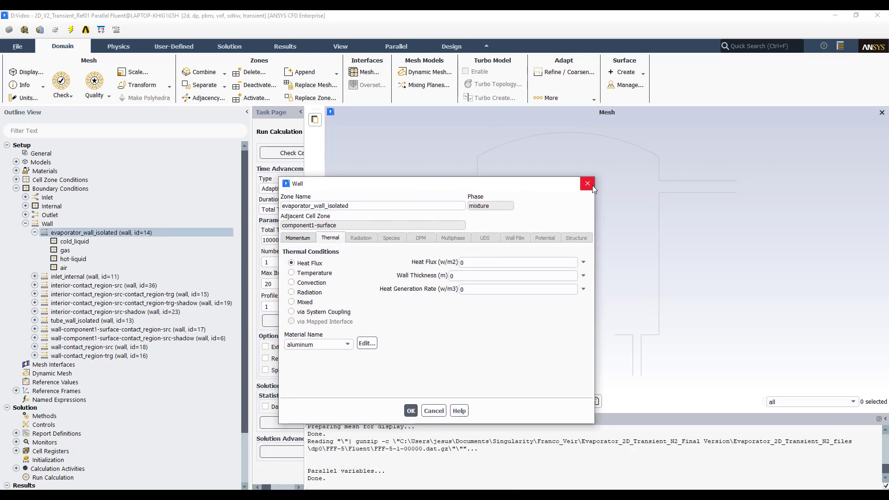
{"action": "left_click", "coordinate": [590, 185]}
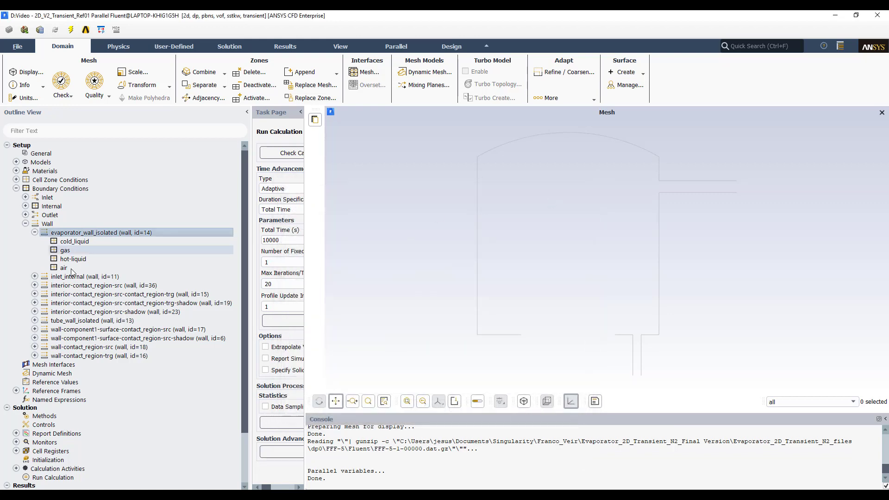
- Display the inlet_internal wall and review its momentum and thermal conditions, closing the dialog unchanged
{"action": "left_click", "coordinate": [35, 276]}
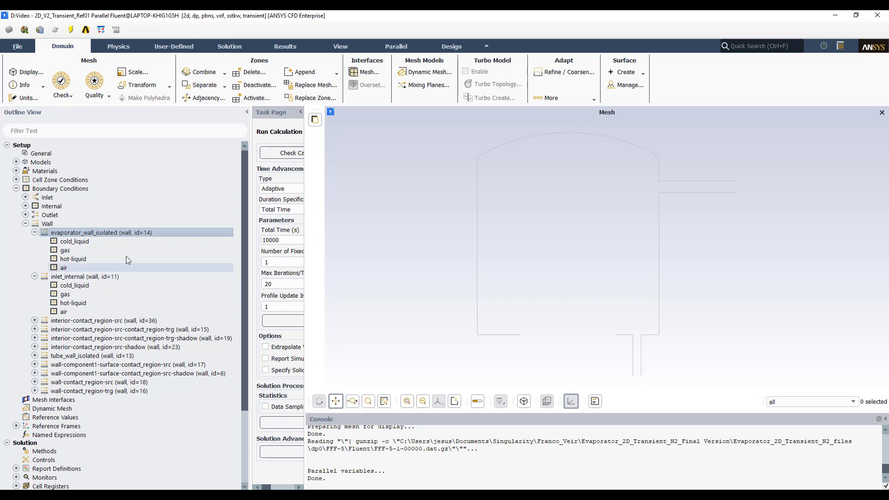
{"action": "right_click", "coordinate": [78, 277]}
{"action": "left_click", "coordinate": [110, 363]}
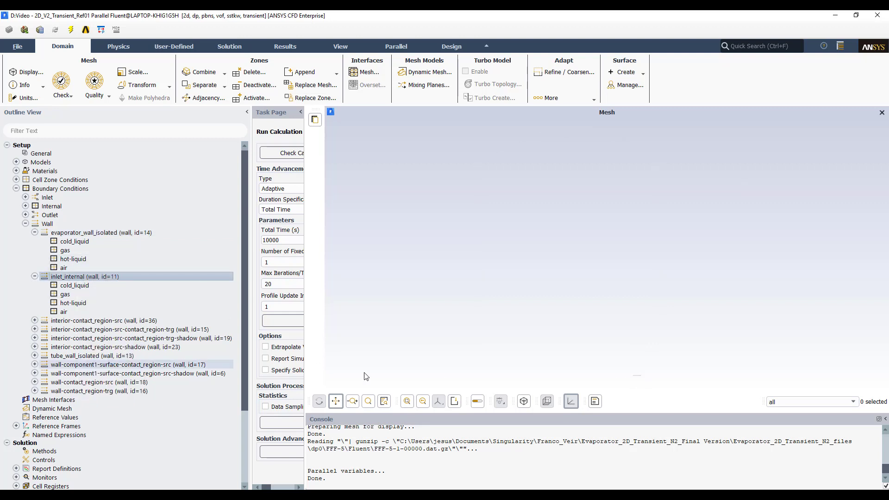
{"action": "left_click", "coordinate": [74, 232], "text": "ctrl"}
{"action": "left_click", "coordinate": [34, 233]}
{"action": "left_click", "coordinate": [54, 244]}
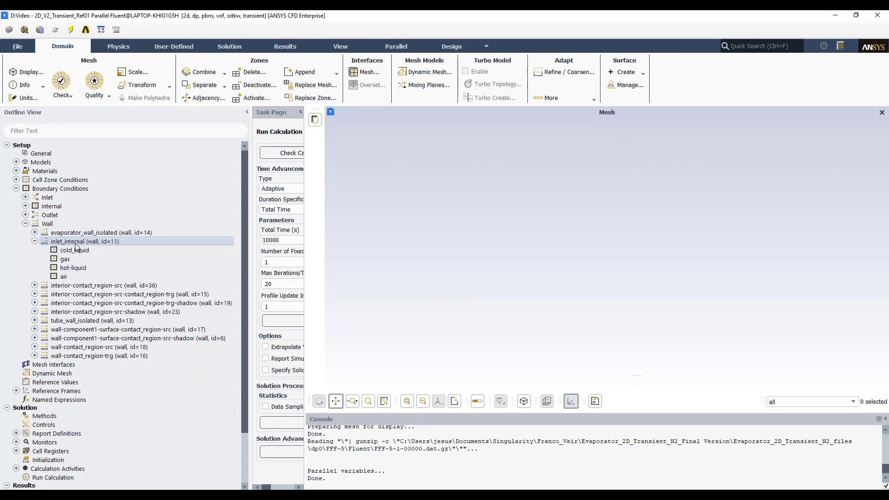
{"action": "double_click", "coordinate": [76, 242]}
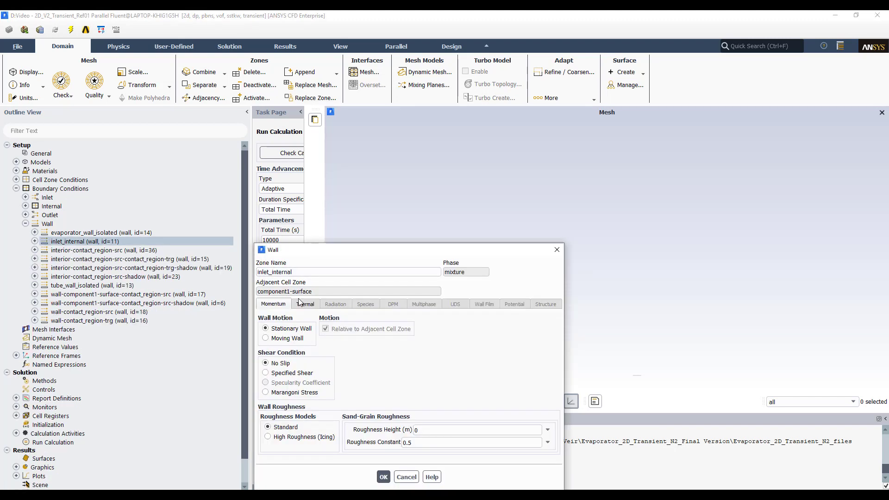
{"action": "left_click", "coordinate": [306, 304]}
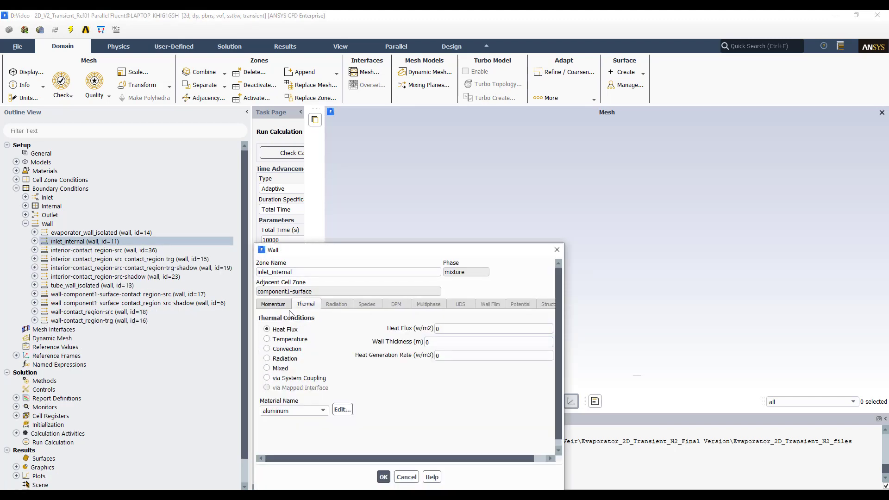
{"action": "left_click", "coordinate": [563, 250]}
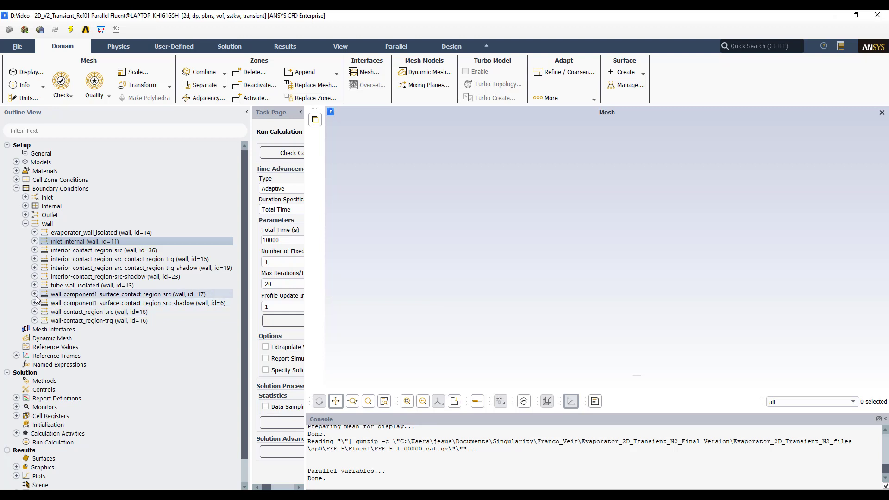
- Display the wall-contact_region-src wall and browse the phase lists of the neighbouring contact walls
{"action": "left_click", "coordinate": [34, 312]}
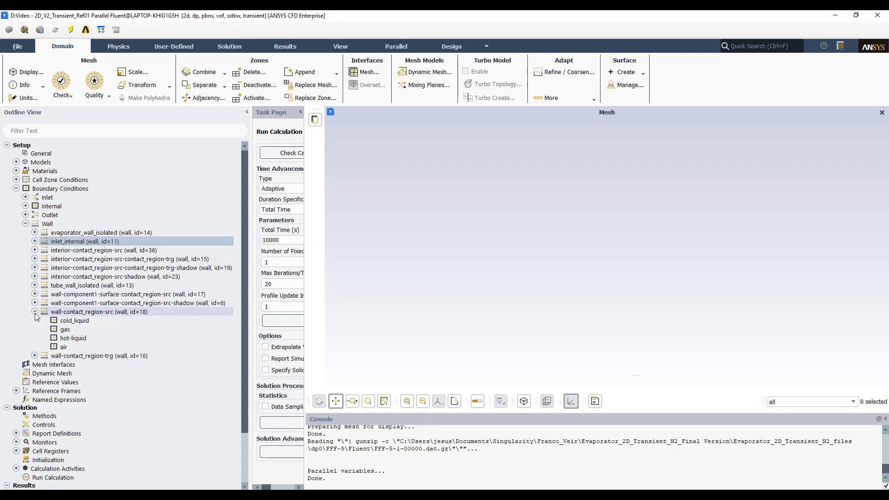
{"action": "right_click", "coordinate": [100, 312]}
{"action": "left_click", "coordinate": [121, 393]}
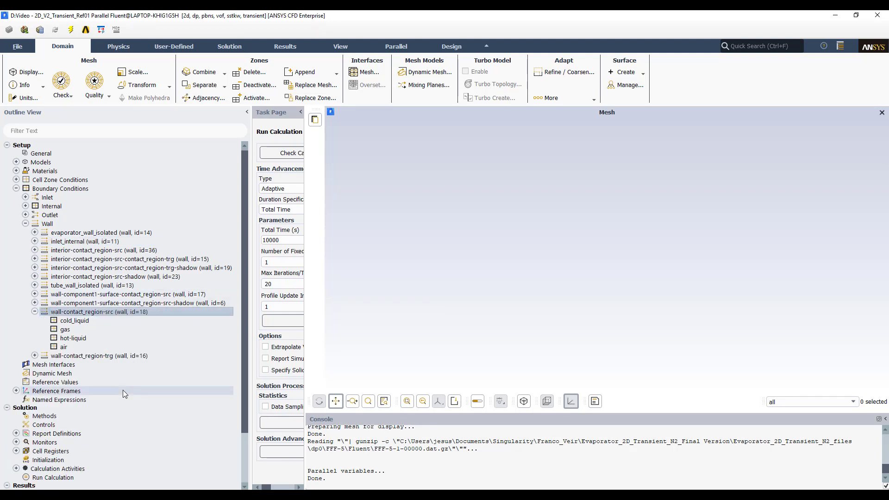
{"action": "left_click", "coordinate": [35, 311]}
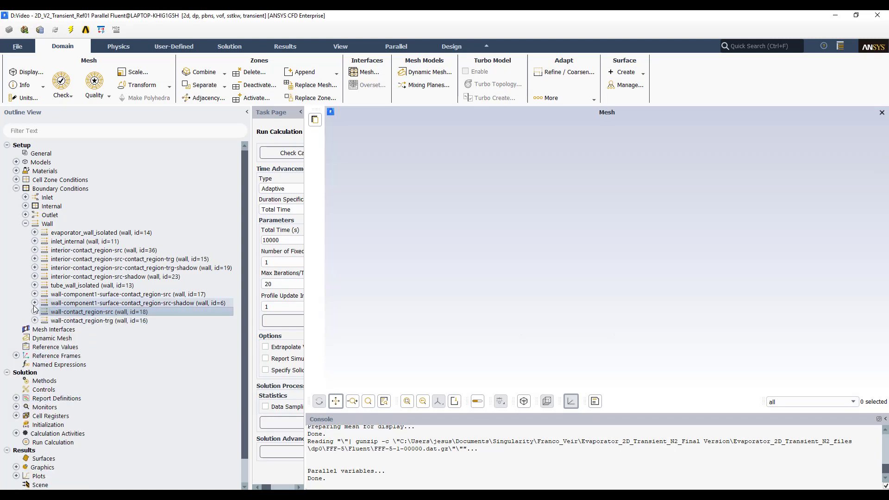
{"action": "left_click", "coordinate": [34, 303]}
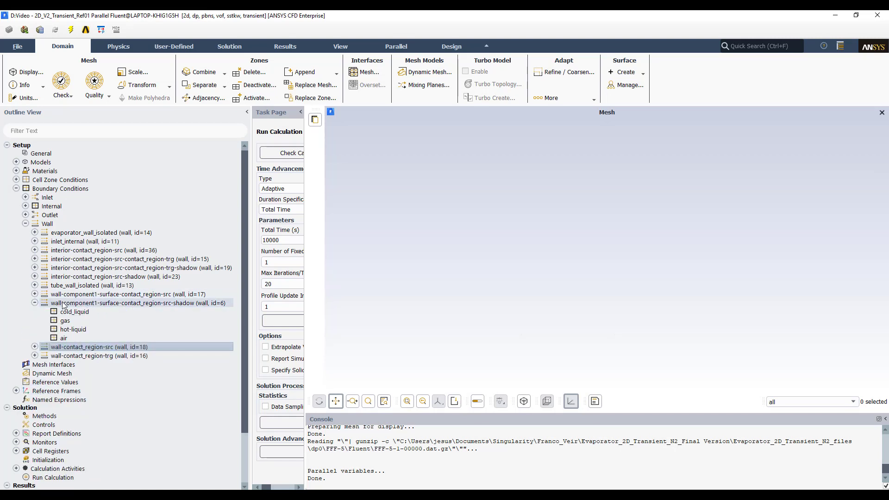
{"action": "left_click", "coordinate": [35, 303]}
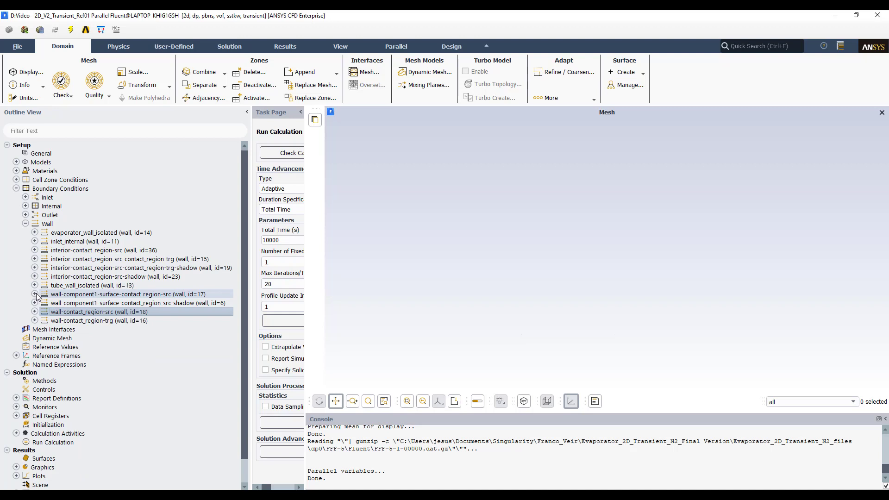
- Display wall-component1-surface-contact_region-src and review its coupled thermal conditions, closing without changes
{"action": "right_click", "coordinate": [95, 296]}
{"action": "left_click", "coordinate": [123, 374]}
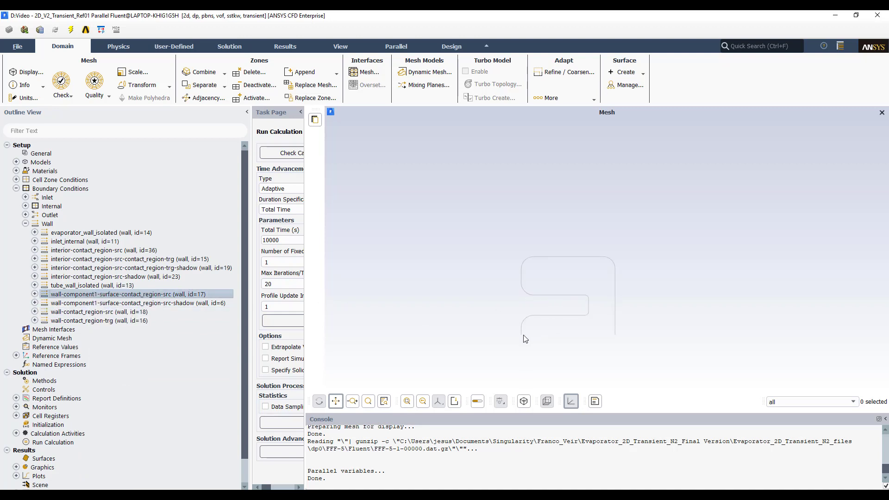
{"action": "double_click", "coordinate": [113, 296]}
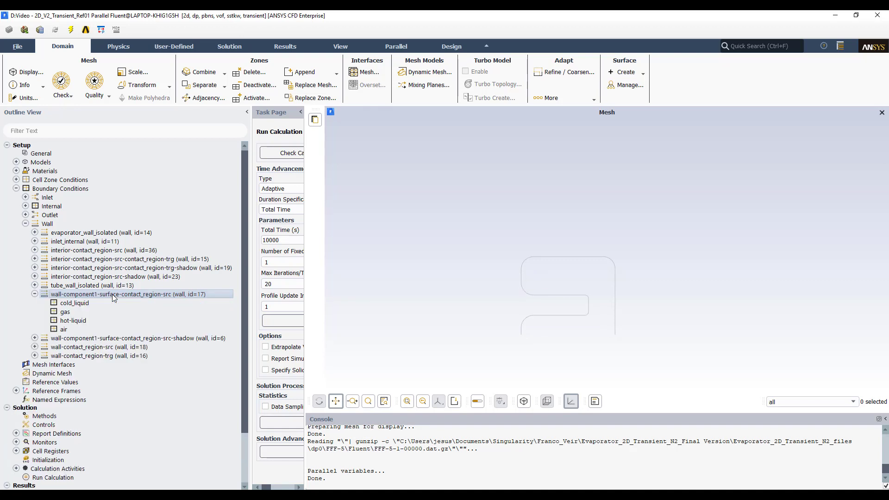
{"action": "left_click", "coordinate": [305, 323]}
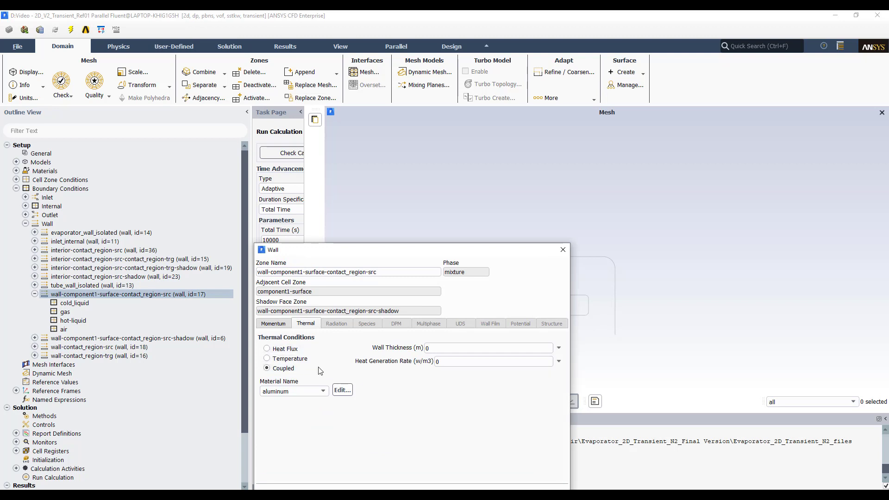
{"action": "left_click", "coordinate": [564, 256]}
{"action": "left_click", "coordinate": [35, 295]}
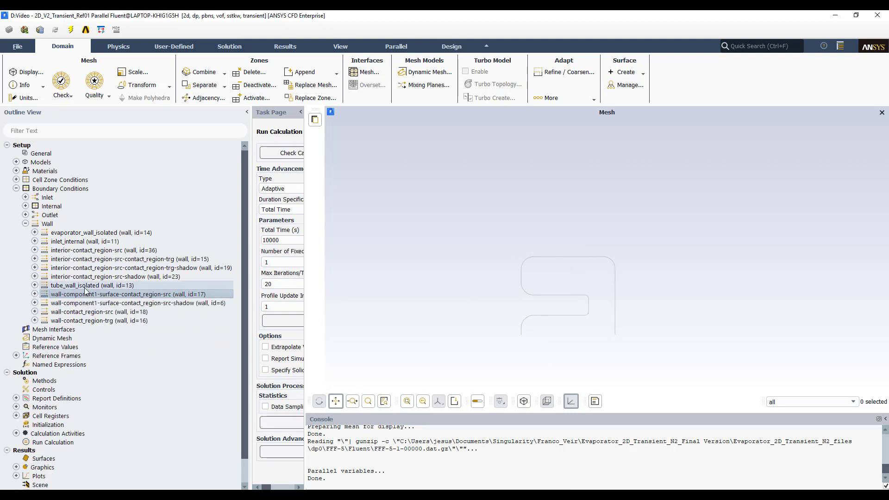
- Display tube_wall_isolated and review its momentum and thermal wall conditions, closing without changes
{"action": "left_click", "coordinate": [66, 287]}
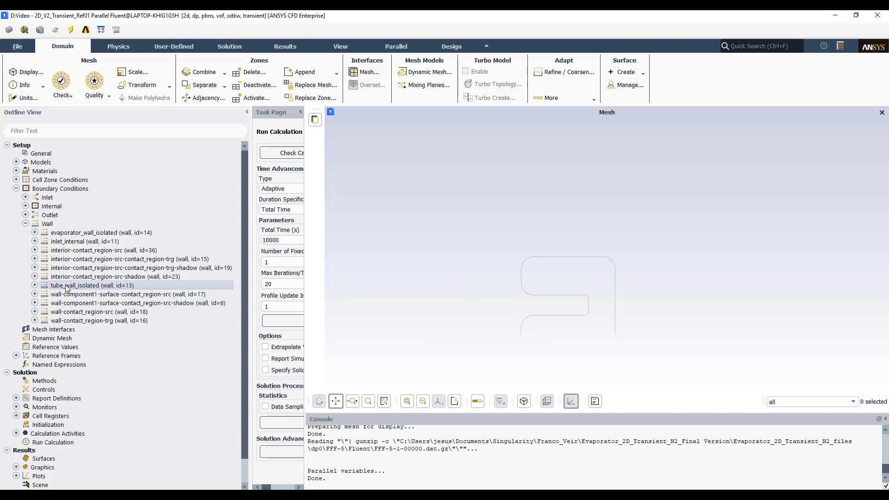
{"action": "right_click", "coordinate": [66, 287]}
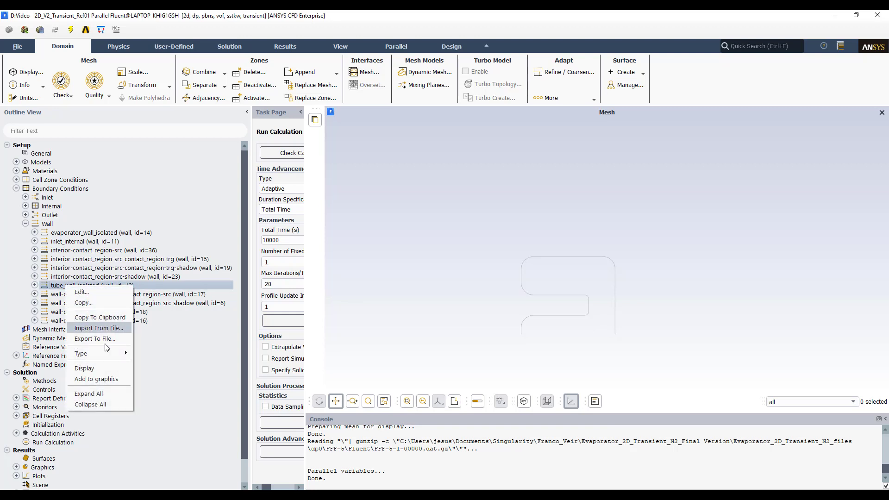
{"action": "left_click", "coordinate": [99, 363]}
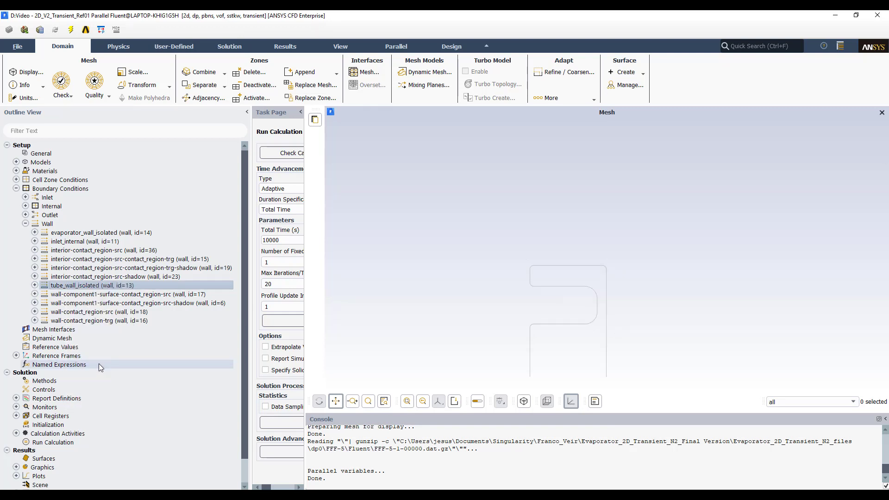
{"action": "double_click", "coordinate": [74, 287]}
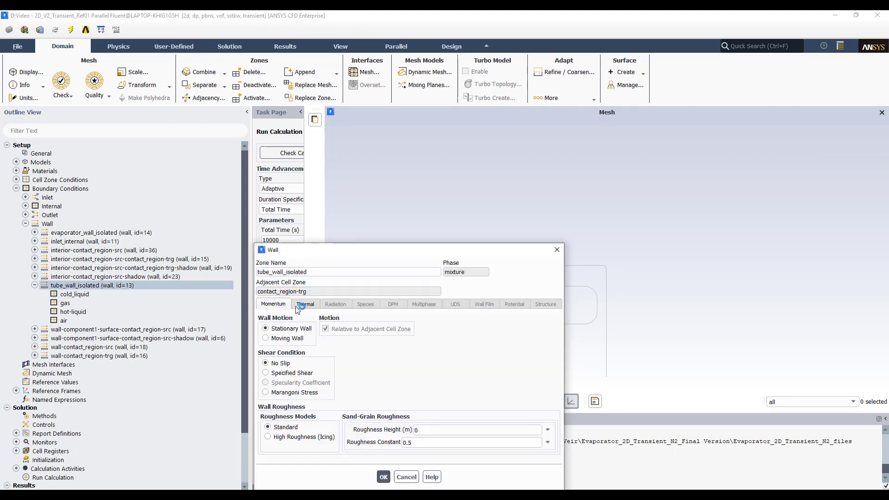
{"action": "left_click", "coordinate": [303, 305]}
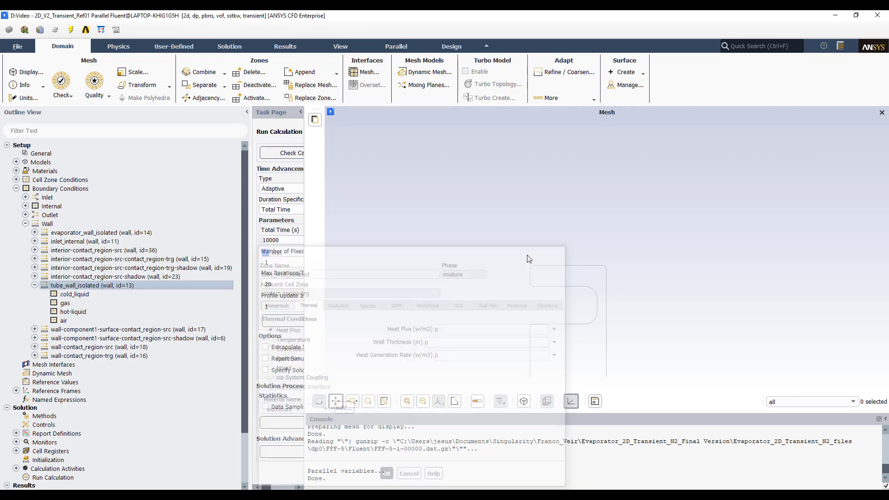
{"action": "left_click", "coordinate": [563, 250]}
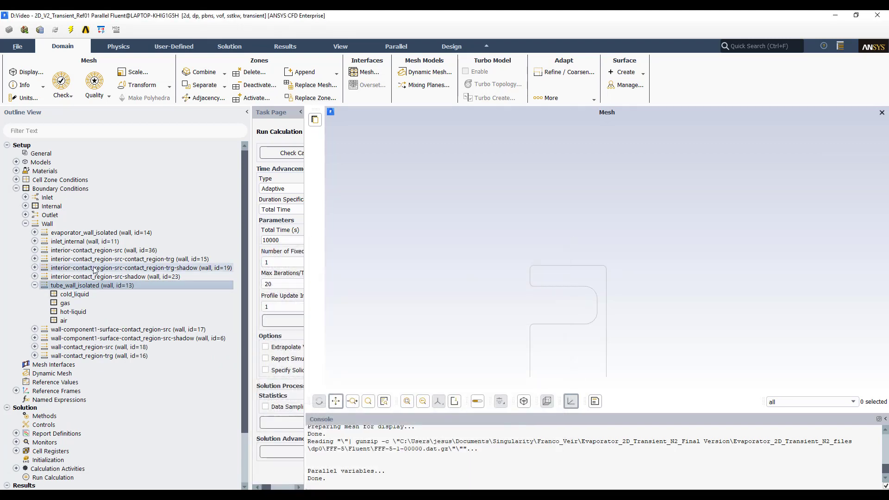
- Display interior-contact_region-src and review its coupled thermal wall conditions, confirming without changes
{"action": "right_click", "coordinate": [61, 252]}
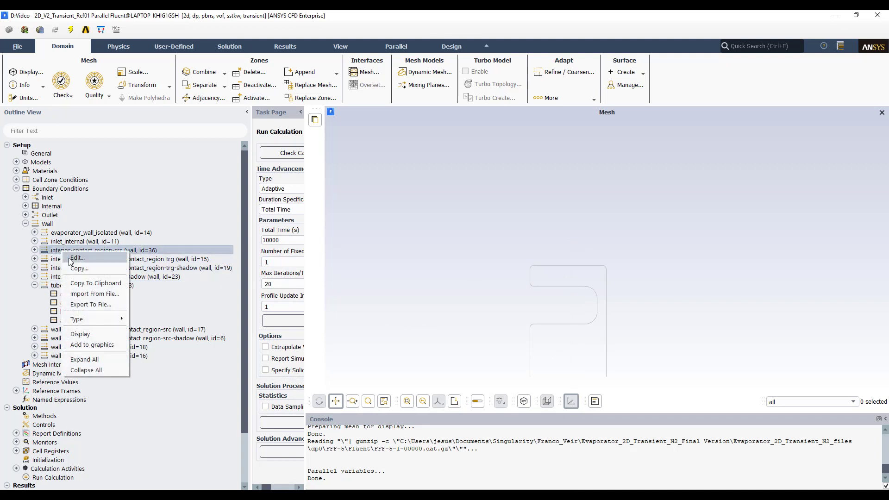
{"action": "left_click", "coordinate": [97, 333]}
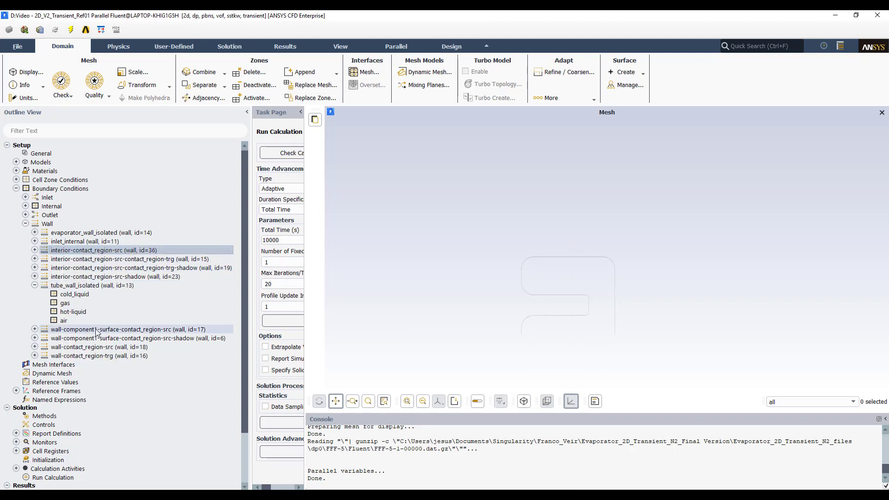
{"action": "double_click", "coordinate": [80, 251]}
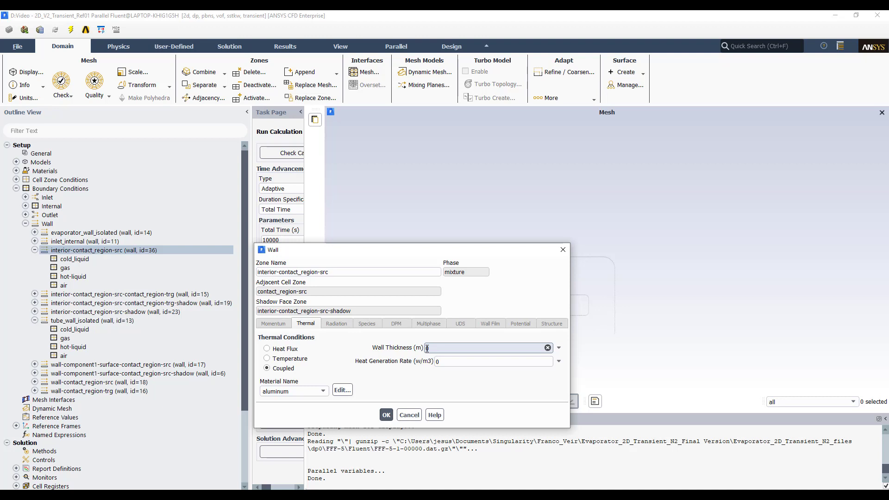
{"action": "left_click", "coordinate": [387, 416]}
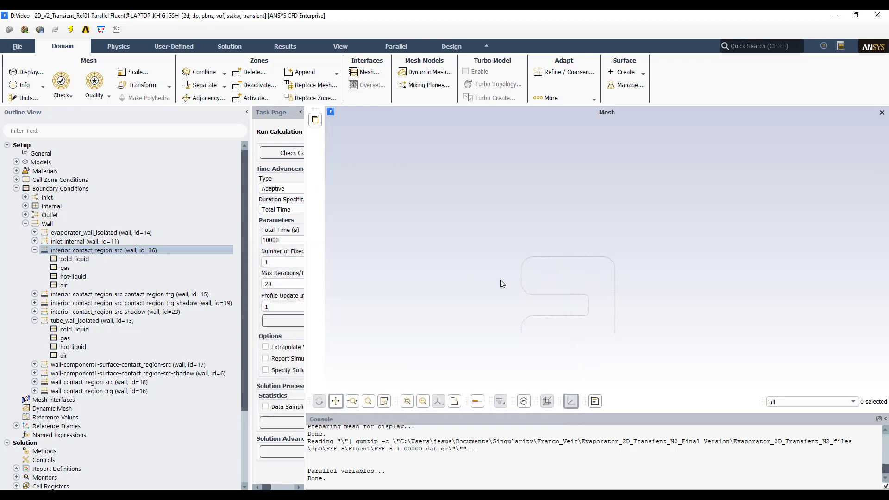
{"action": "scroll", "coordinate": [554, 257], "scroll_direction": "up", "scroll_amount": 2}
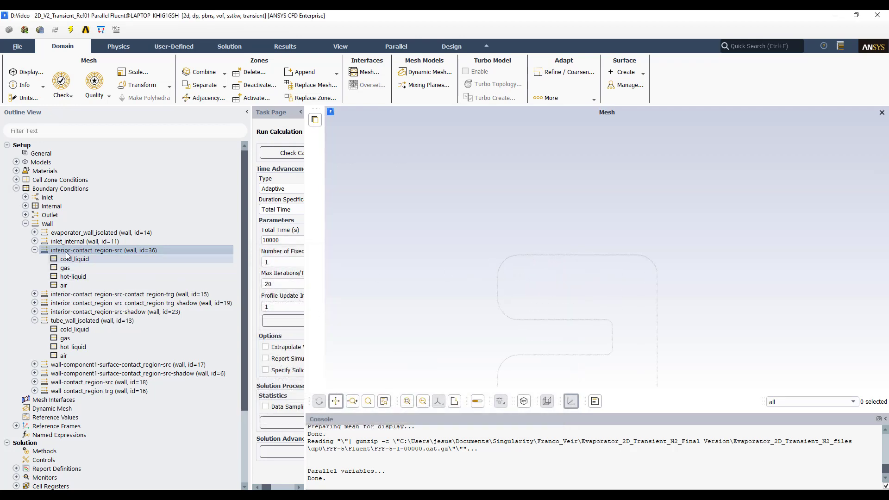
{"action": "left_click", "coordinate": [34, 250]}
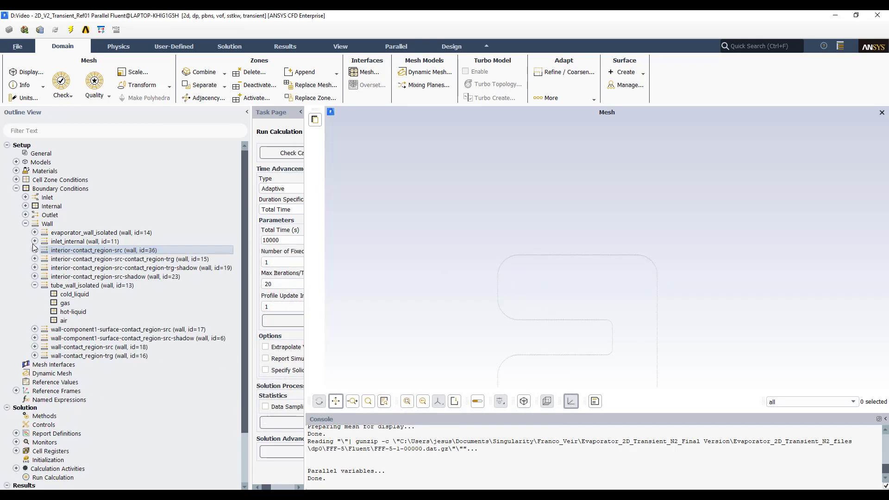
{"action": "left_click", "coordinate": [34, 285]}
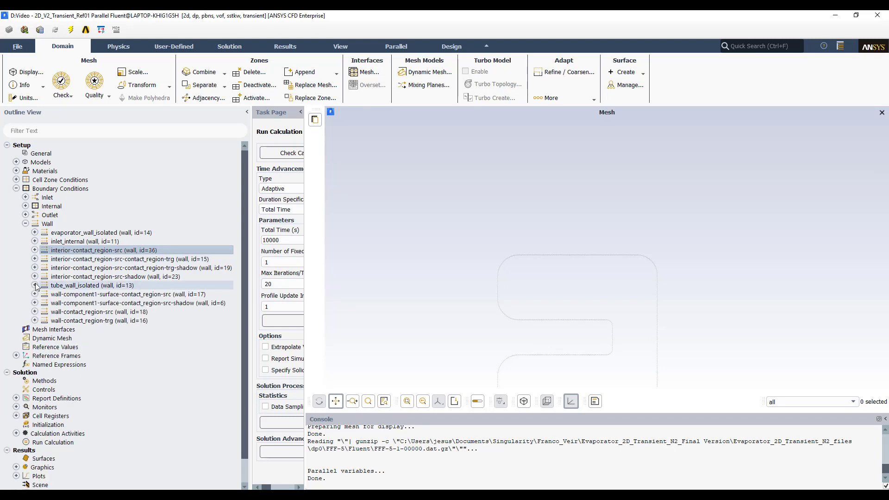
{"action": "left_click", "coordinate": [25, 224]}
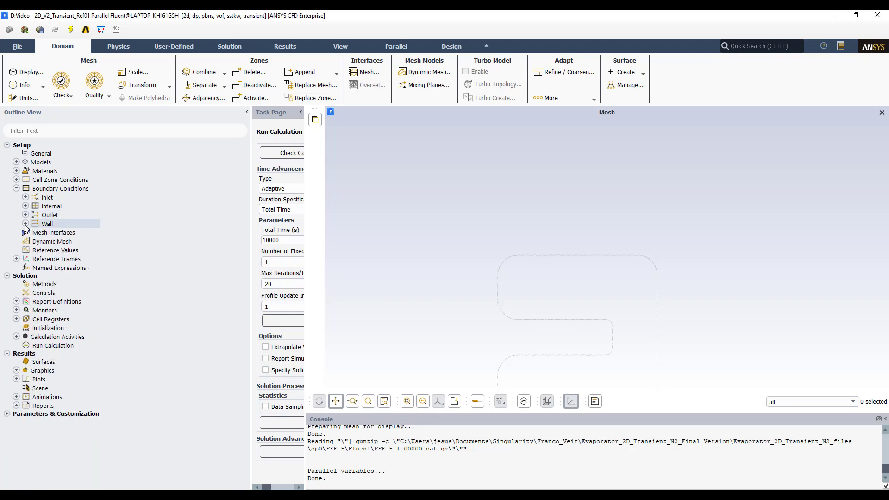
{"action": "left_click", "coordinate": [16, 189]}
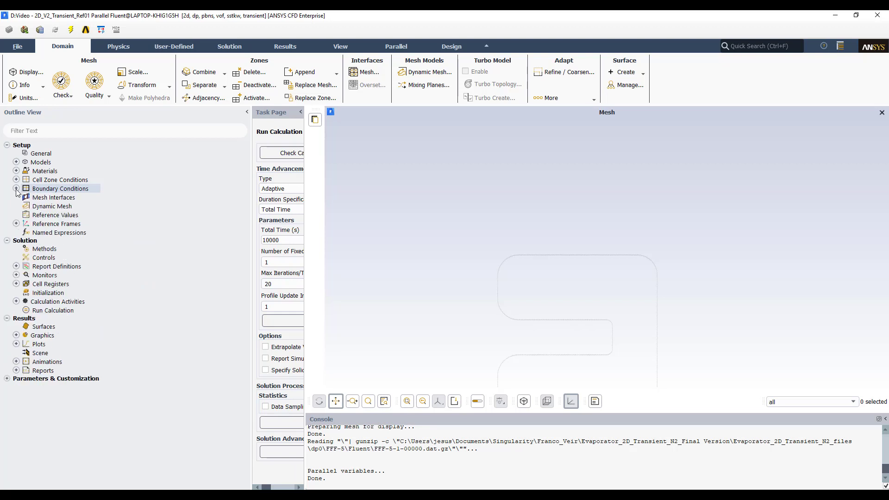
- Set the transient formulation in the solution methods to Bounded Second Order Implicit
{"action": "left_click", "coordinate": [44, 249]}
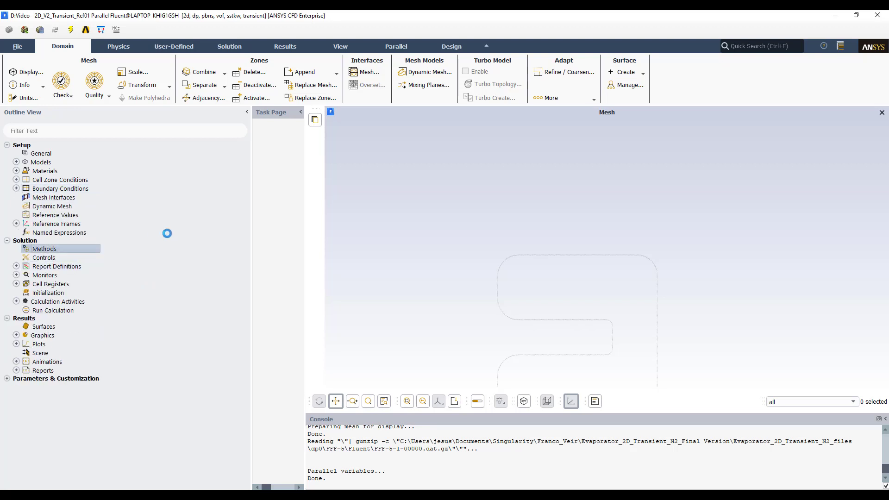
{"action": "left_click_drag", "start_coordinate": [250, 193], "coordinate": [144, 192]}
{"action": "left_click_drag", "start_coordinate": [301, 185], "coordinate": [340, 180]}
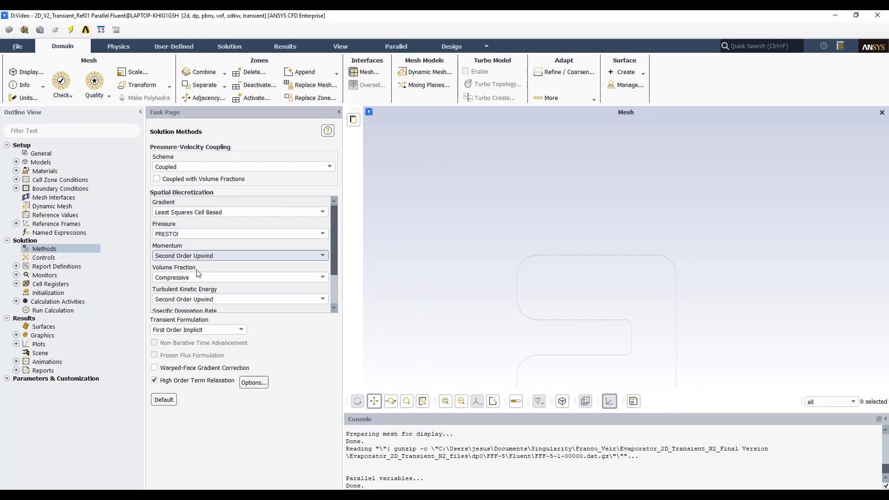
{"action": "left_click", "coordinate": [199, 337]}
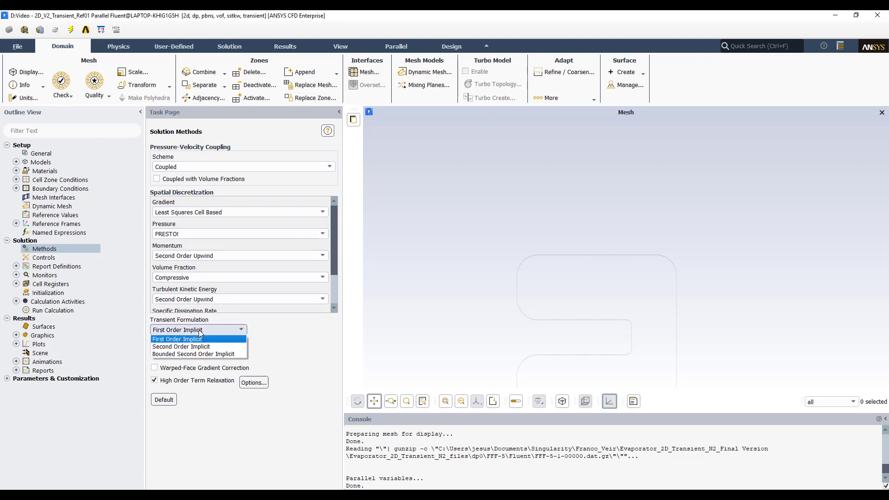
{"action": "left_click", "coordinate": [187, 356]}
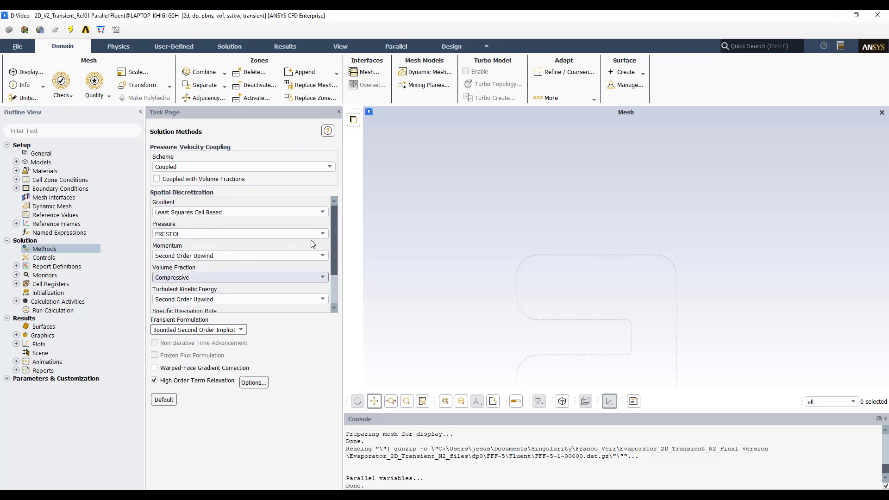
{"action": "mouse_move", "coordinate": [336, 236]}
{"action": "left_mouse_down"}
{"action": "mouse_move", "coordinate": [336, 276]}
{"action": "mouse_move", "coordinate": [332, 232]}
{"action": "left_mouse_up"}
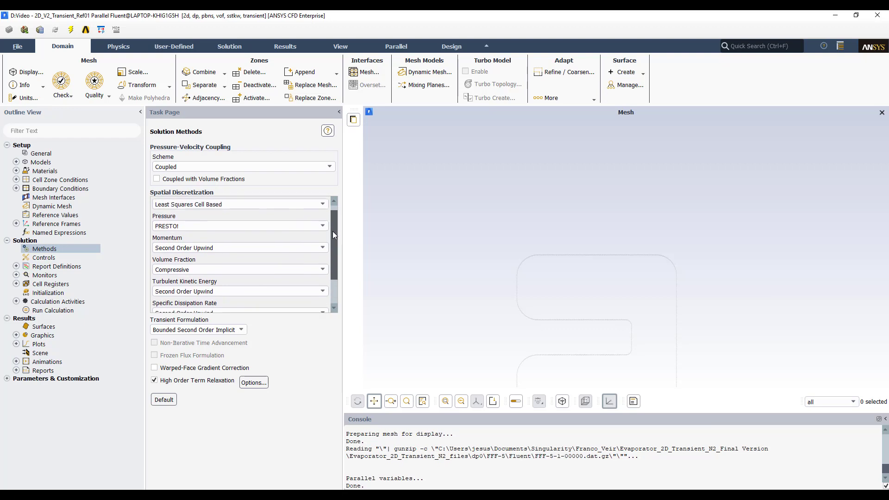
- Display the mesh edges in the graphics window and close the mesh display dialog
{"action": "left_click", "coordinate": [60, 295]}
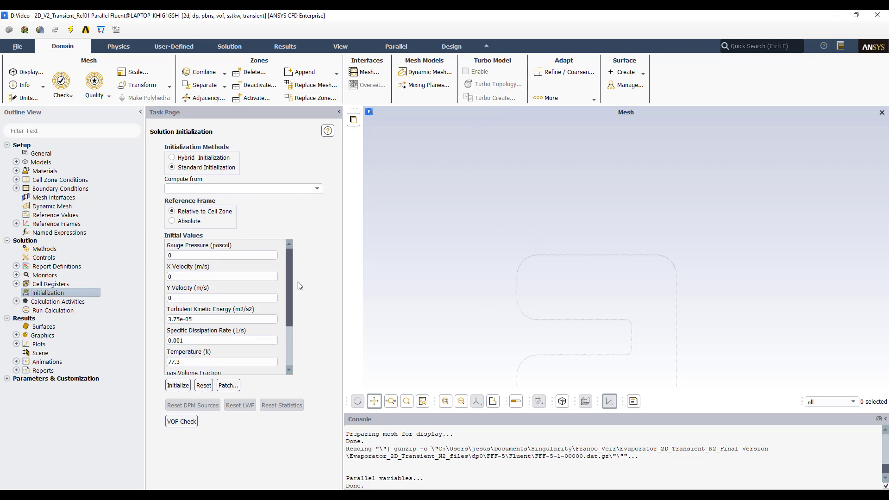
{"action": "left_click", "coordinate": [41, 155]}
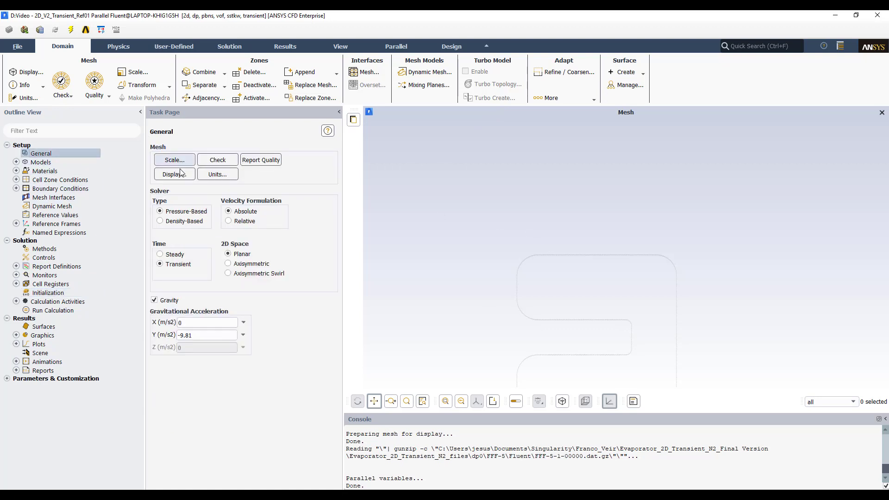
{"action": "left_click", "coordinate": [183, 174]}
{"action": "left_click", "coordinate": [239, 385]}
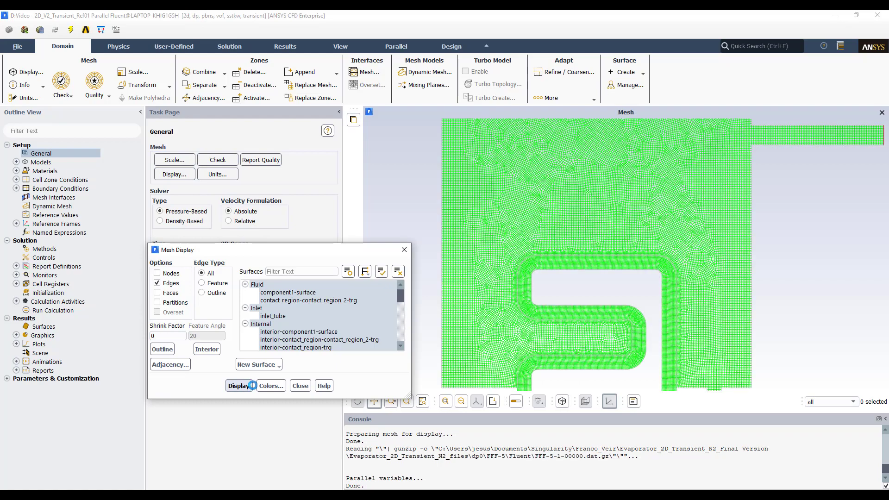
{"action": "left_click", "coordinate": [300, 385]}
{"action": "scroll", "coordinate": [572, 282], "scroll_direction": "down", "scroll_amount": 10}
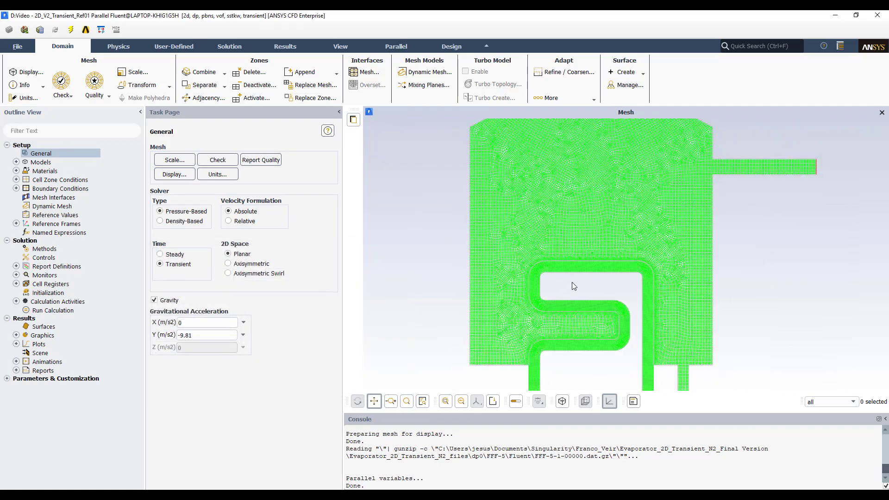
- Delete the Water_region cell register from the adaption controls' register manager
{"action": "left_click", "coordinate": [564, 72]}
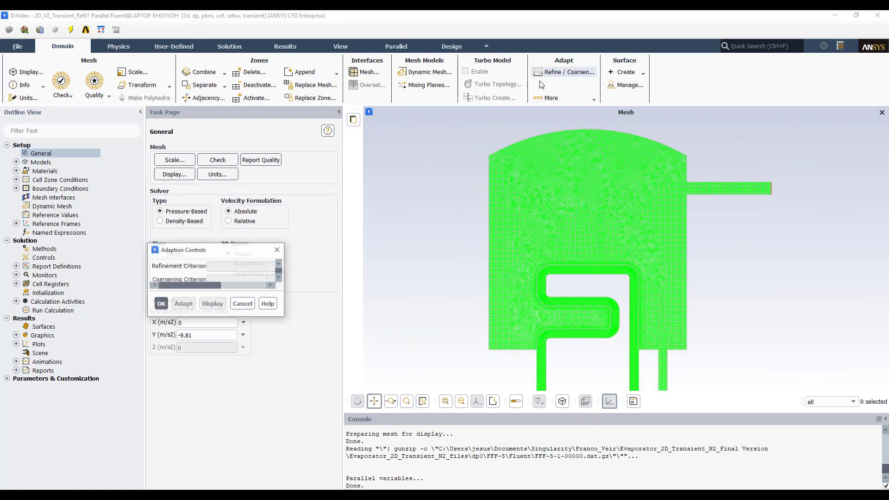
{"action": "left_click", "coordinate": [325, 336]}
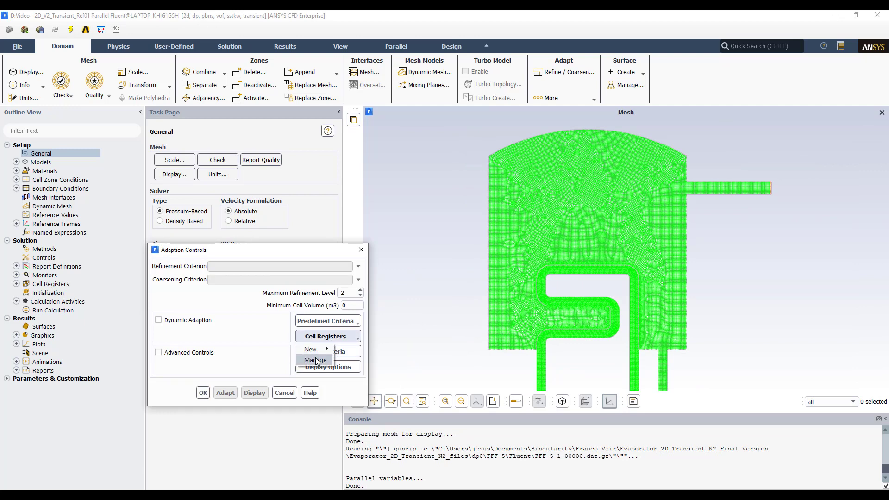
{"action": "left_click", "coordinate": [309, 360]}
{"action": "left_click", "coordinate": [173, 278]}
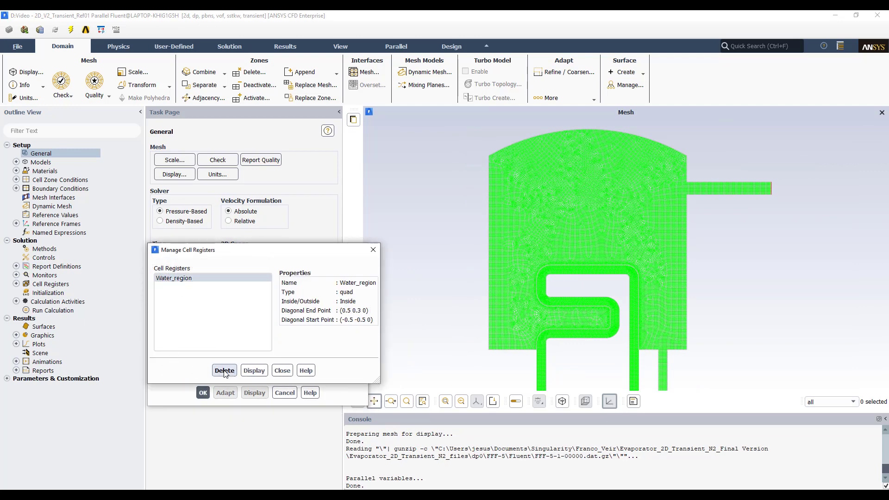
{"action": "left_click", "coordinate": [224, 371]}
{"action": "left_click", "coordinate": [235, 371]}
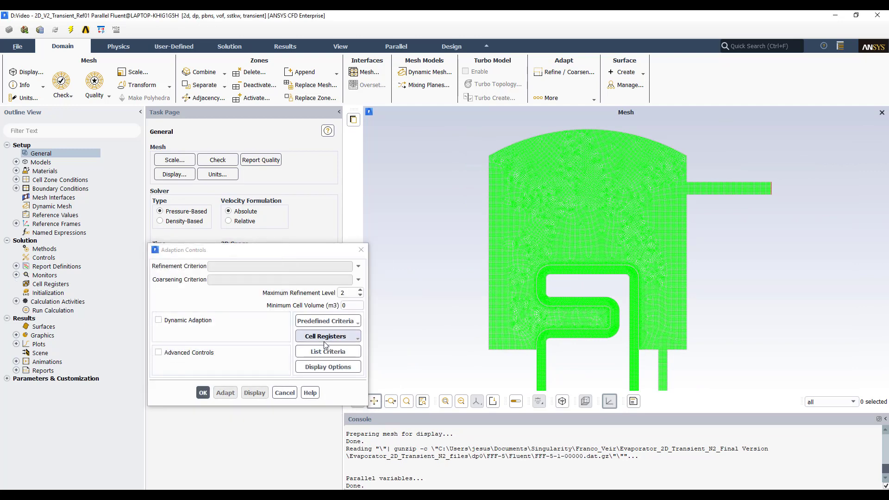
- Create a new inside quad region register spanning X from -2 to 2 m and Y from -1 to 0.3 m
{"action": "left_click", "coordinate": [327, 337]}
{"action": "mouse_move", "coordinate": [323, 352]}
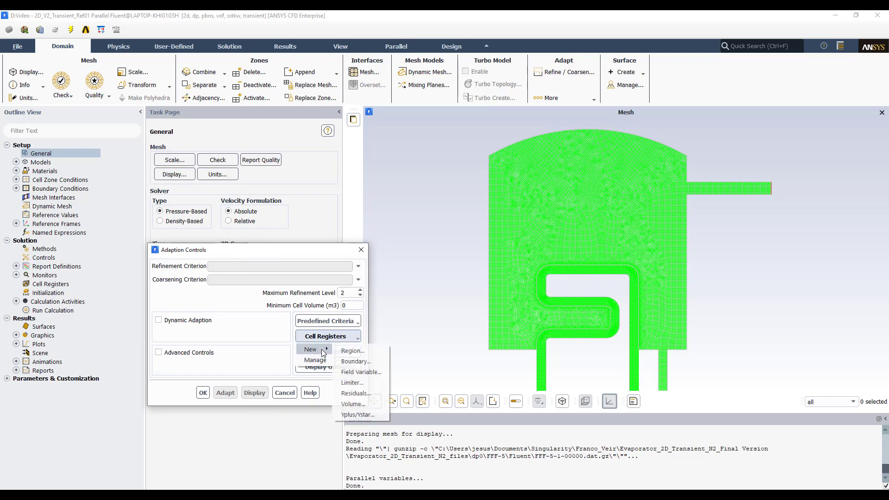
{"action": "left_click", "coordinate": [364, 351]}
{"action": "left_click_drag", "start_coordinate": [250, 251], "coordinate": [219, 225]}
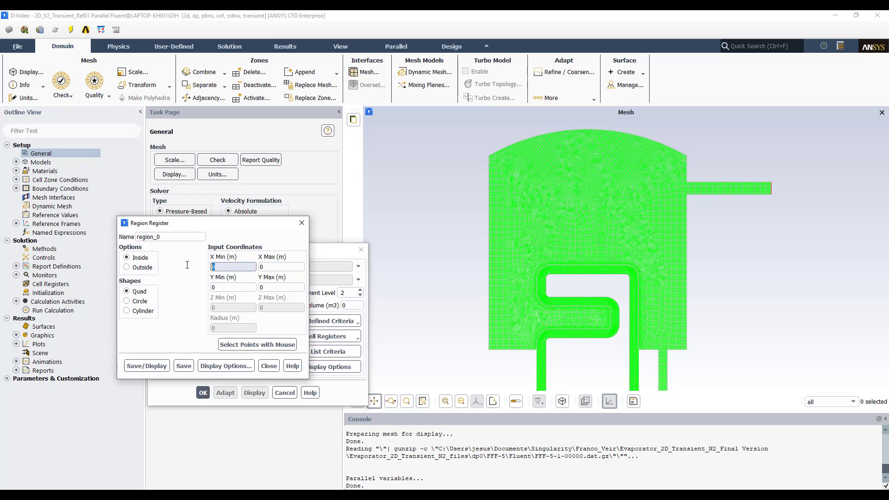
{"action": "type", "text": "-2"}
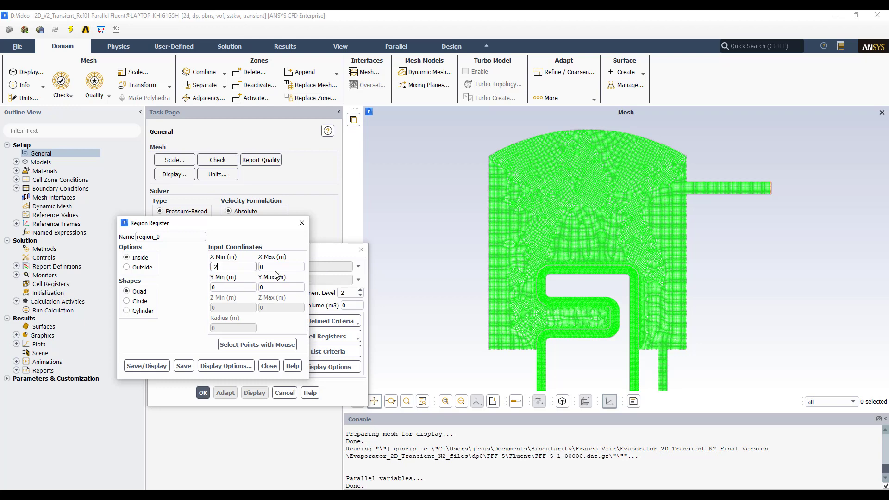
{"action": "left_click", "coordinate": [276, 269]}
{"action": "type", "text": "2"}
{"action": "left_click", "coordinate": [213, 287]}
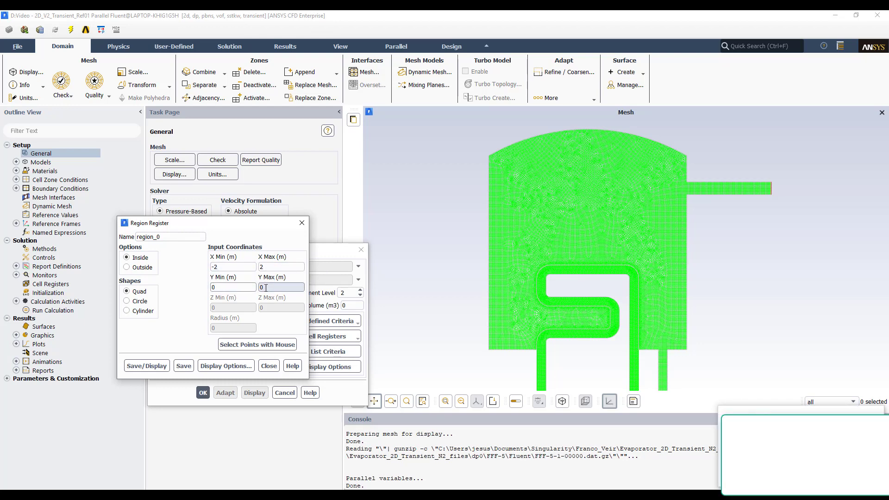
{"action": "type", "text": "-1"}
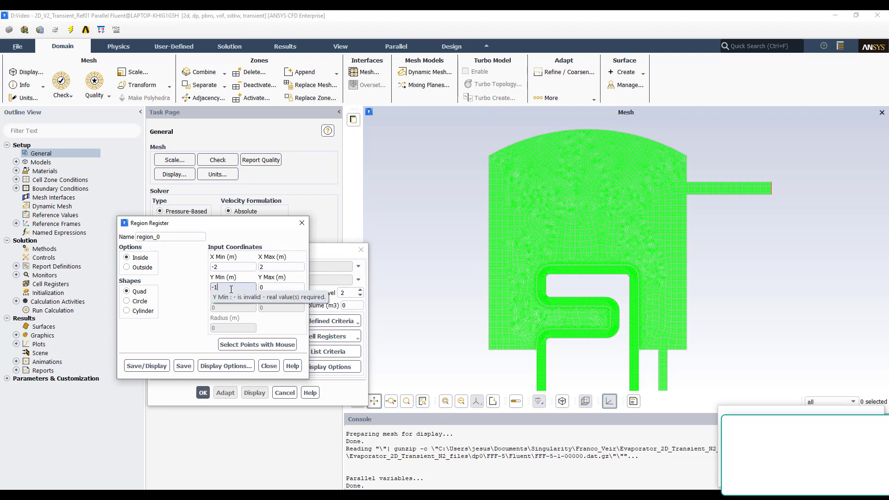
{"action": "key", "text": "Tab"}
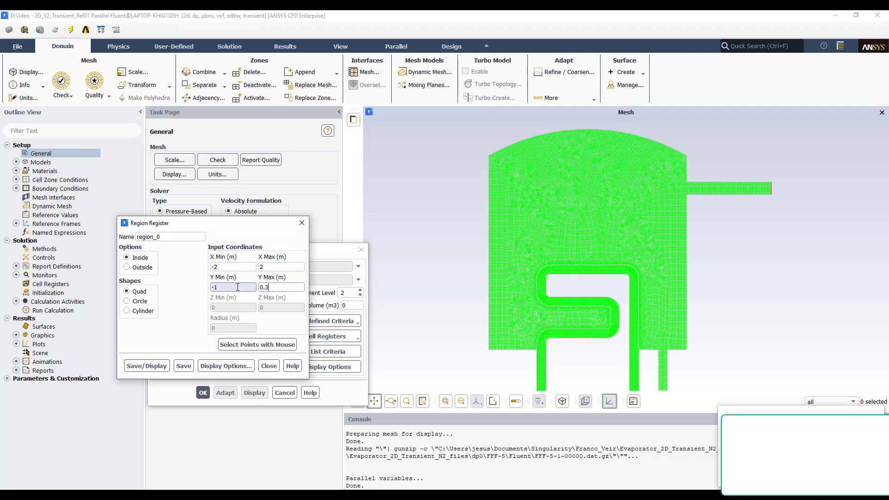
- Save and display the new region register, then close the register and adaption control dialogs
{"action": "left_click", "coordinate": [154, 366]}
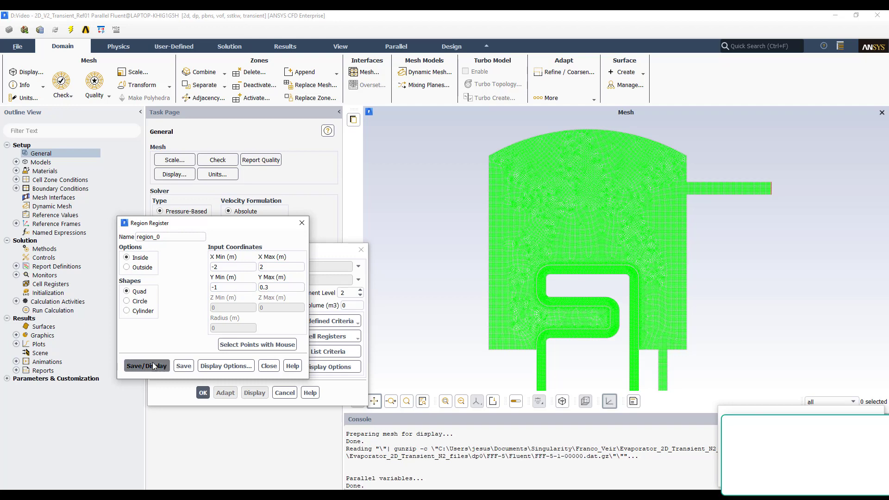
{"action": "left_click", "coordinate": [475, 272]}
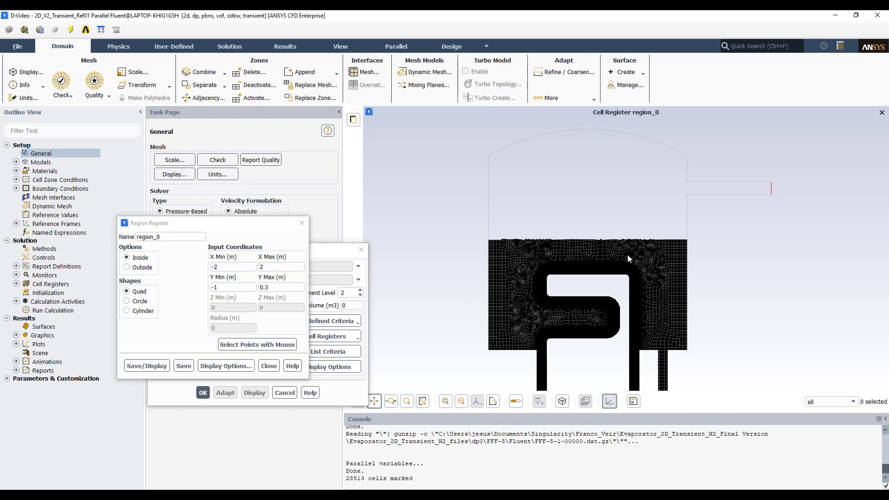
{"action": "left_click", "coordinate": [147, 366]}
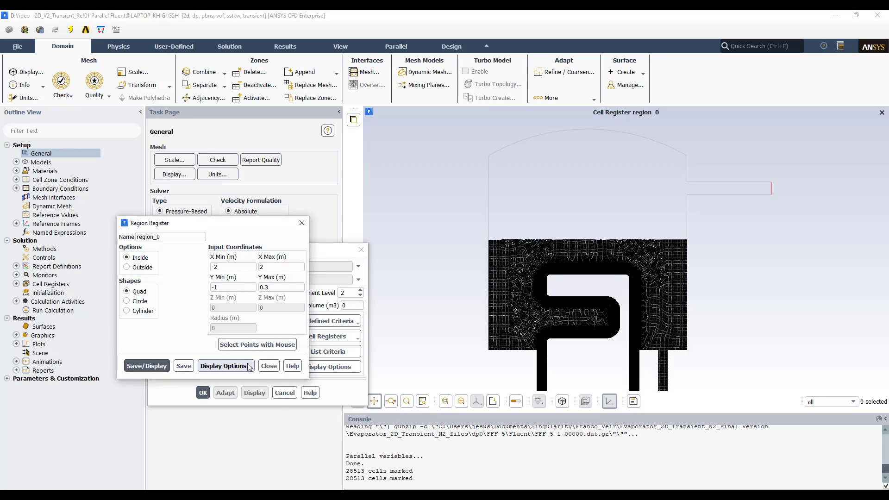
{"action": "left_click", "coordinate": [266, 366]}
{"action": "left_click", "coordinate": [202, 393]}
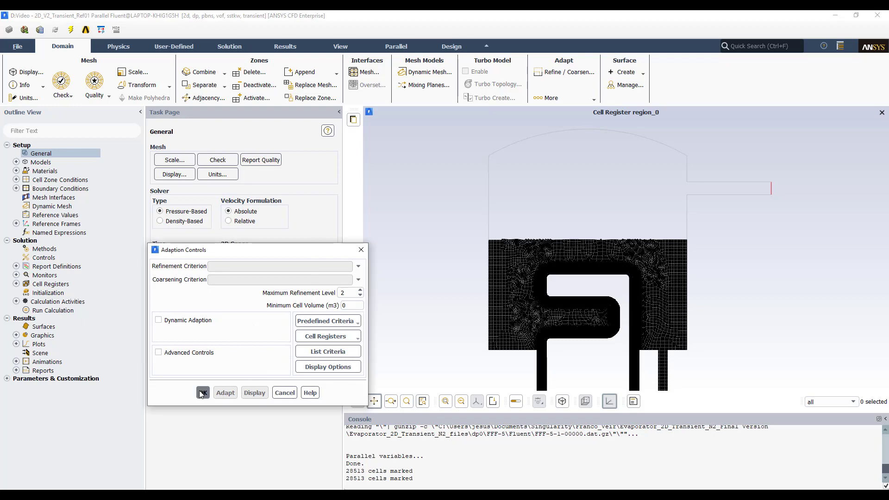
- Initialize the solution from all-zones with hot-liquid volume fraction 0 and air volume fraction 1
{"action": "left_click", "coordinate": [51, 293]}
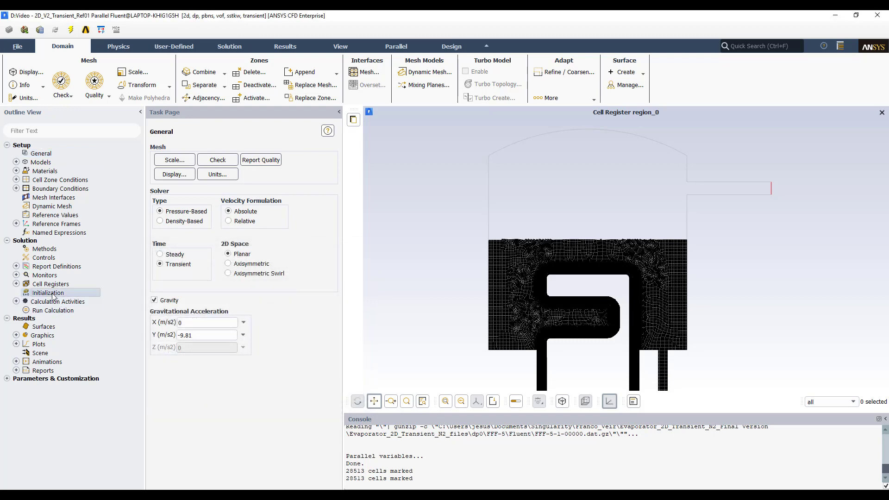
{"action": "left_click", "coordinate": [318, 188]}
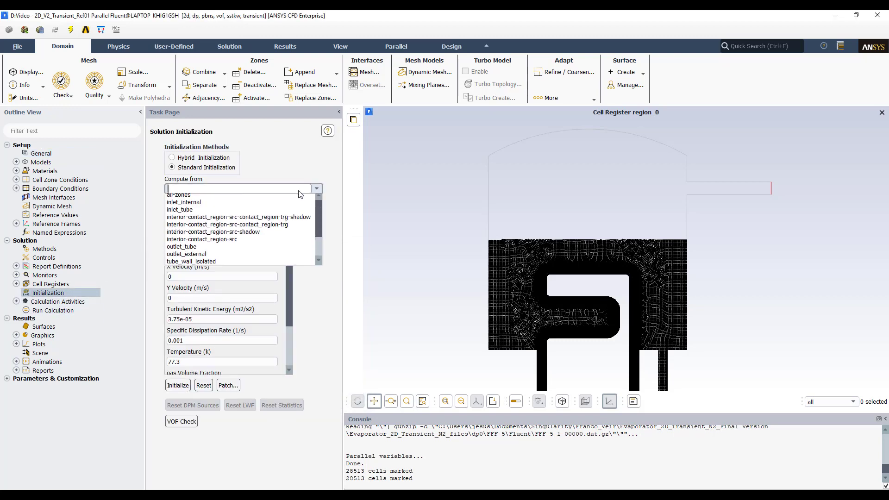
{"action": "left_click", "coordinate": [210, 199]}
{"action": "scroll", "coordinate": [222, 324], "scroll_direction": "down", "scroll_amount": 3}
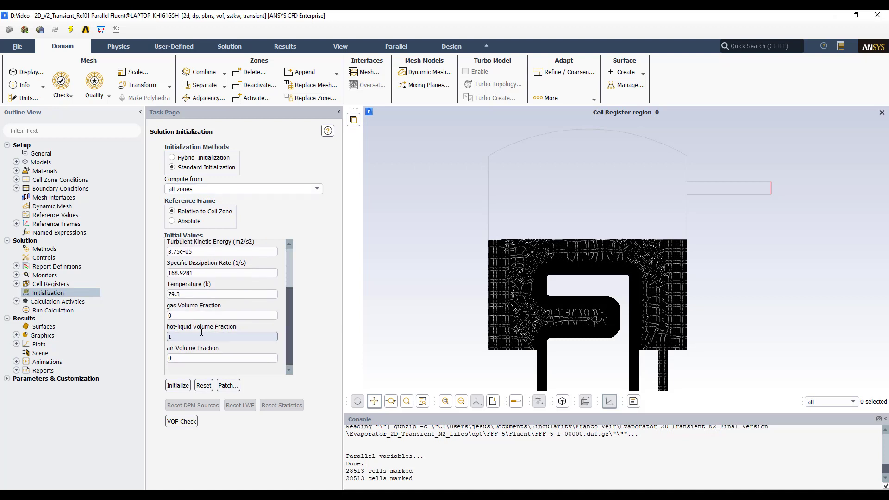
{"action": "type", "text": "0"}
{"action": "key", "text": "Tab"}
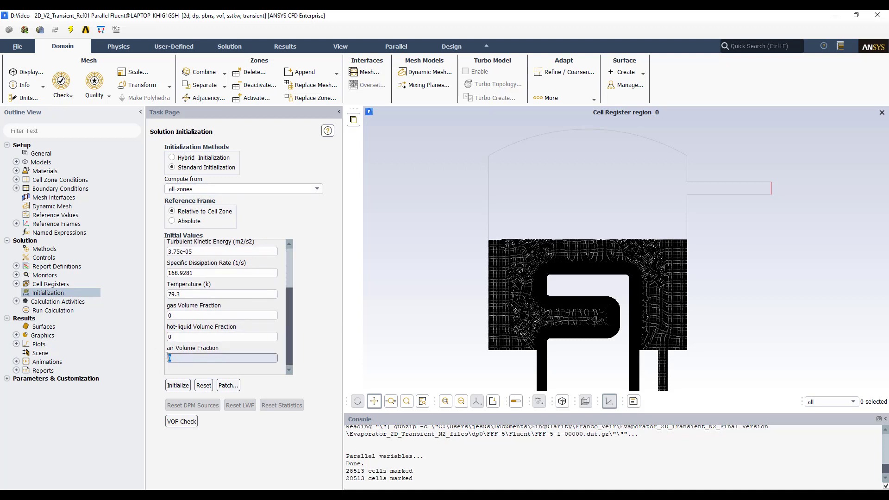
{"action": "type", "text": "1"}
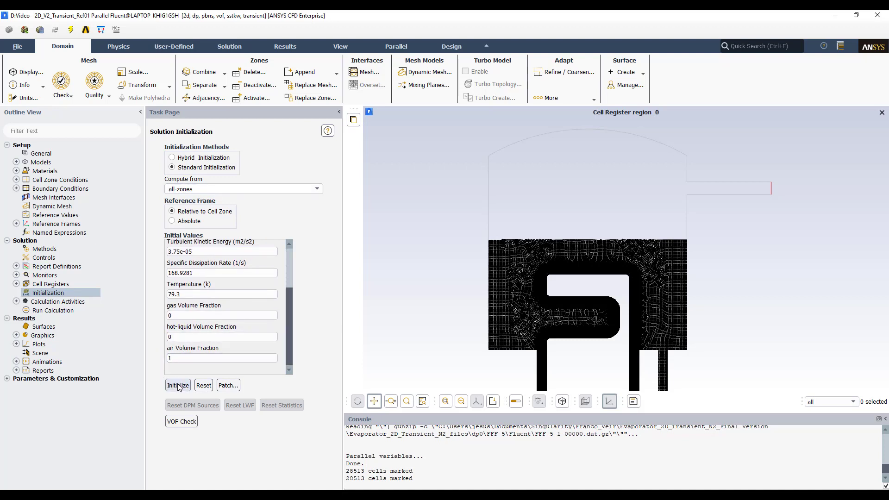
{"action": "left_click", "coordinate": [179, 385]}
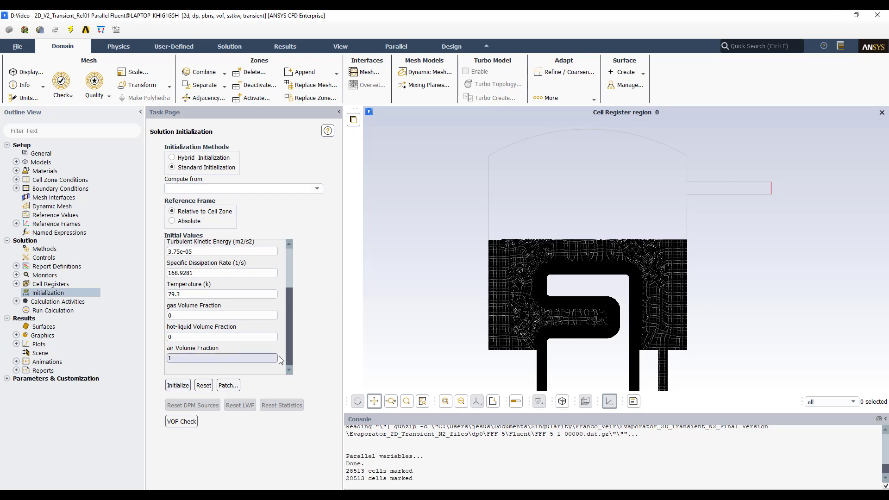
- Open a new contour definition under Graphics and name it vf-air
{"action": "left_click", "coordinate": [15, 336]}
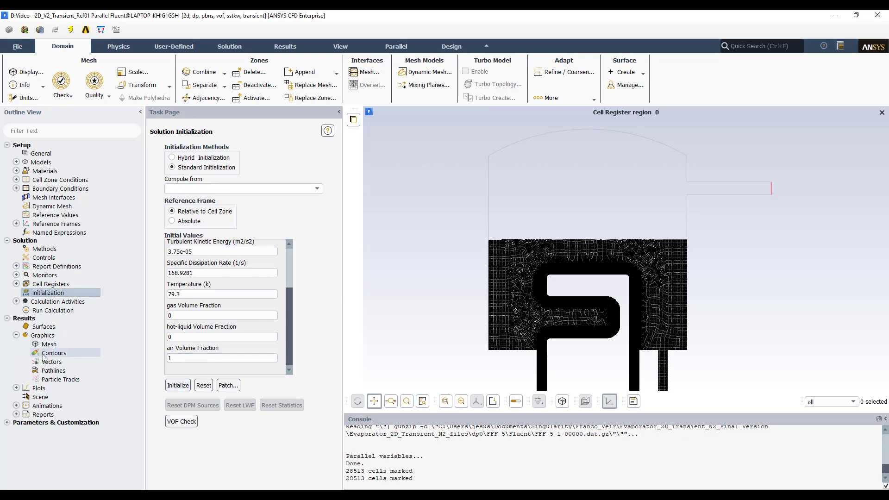
{"action": "double_click", "coordinate": [53, 353]}
{"action": "left_click", "coordinate": [262, 294]}
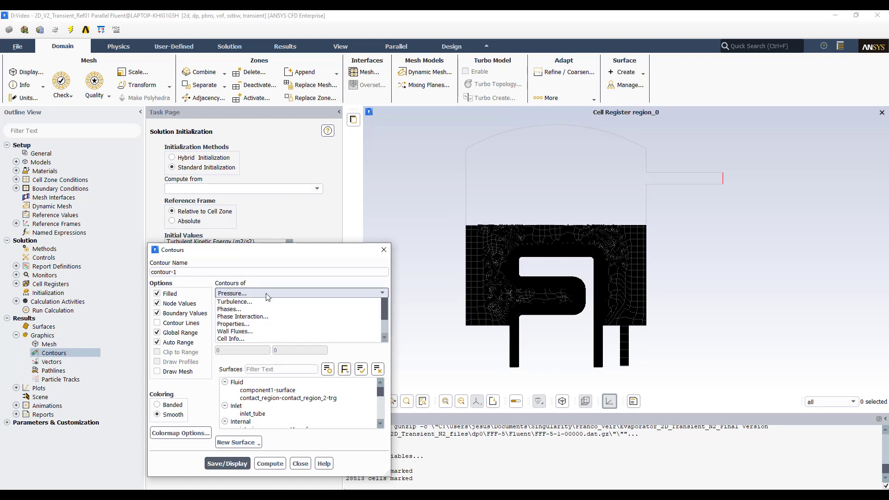
{"action": "left_click", "coordinate": [183, 272]}
{"action": "key", "text": "ctrl+a"}
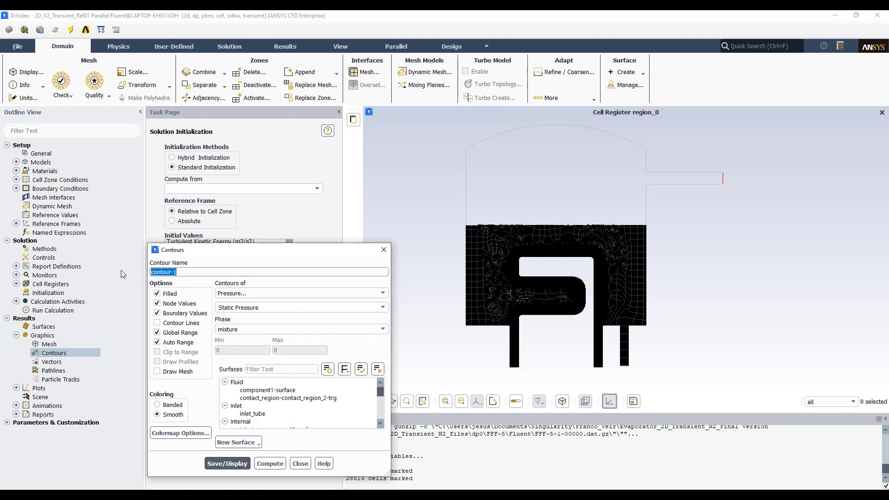
{"action": "type", "text": "vf-air"}
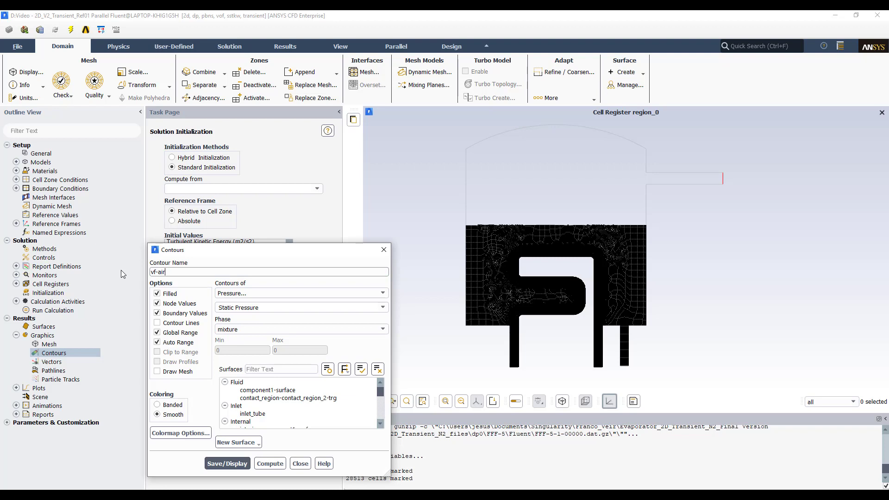
- Set the contour to Phases volume fraction of the air phase, save and display it, then close the dialog
{"action": "left_click", "coordinate": [306, 293]}
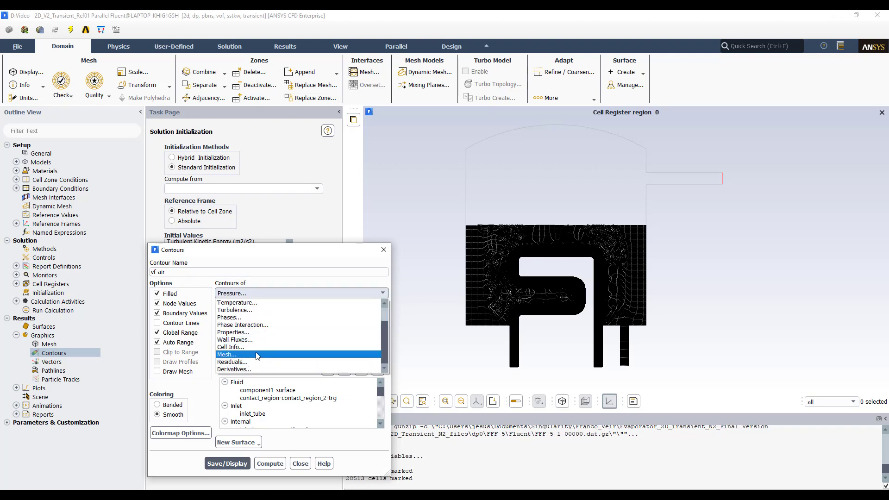
{"action": "left_click", "coordinate": [248, 319]}
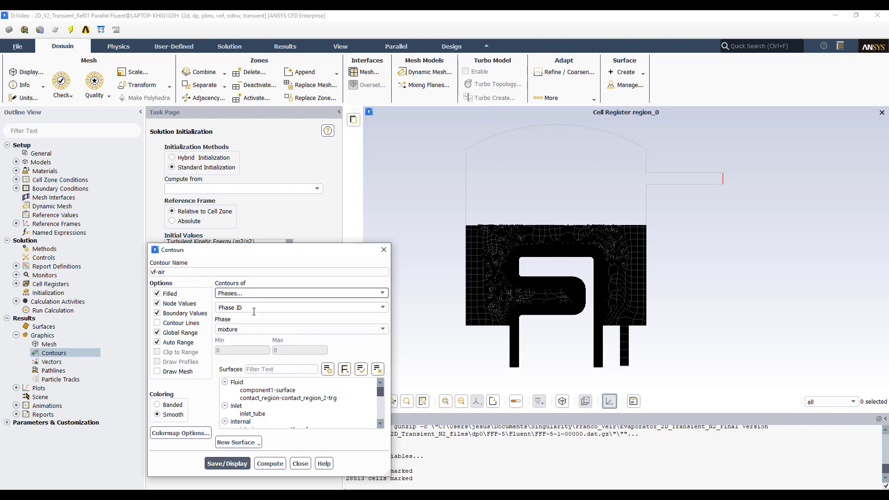
{"action": "left_click", "coordinate": [296, 308]}
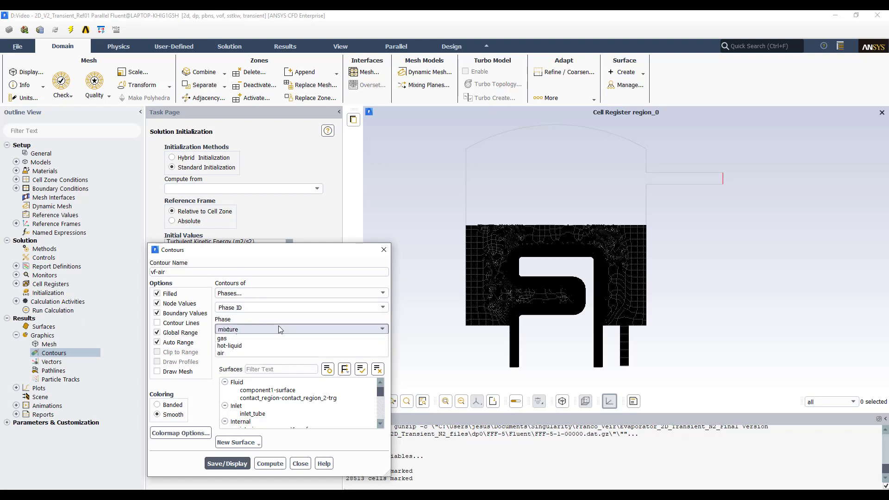
{"action": "left_click", "coordinate": [238, 365]}
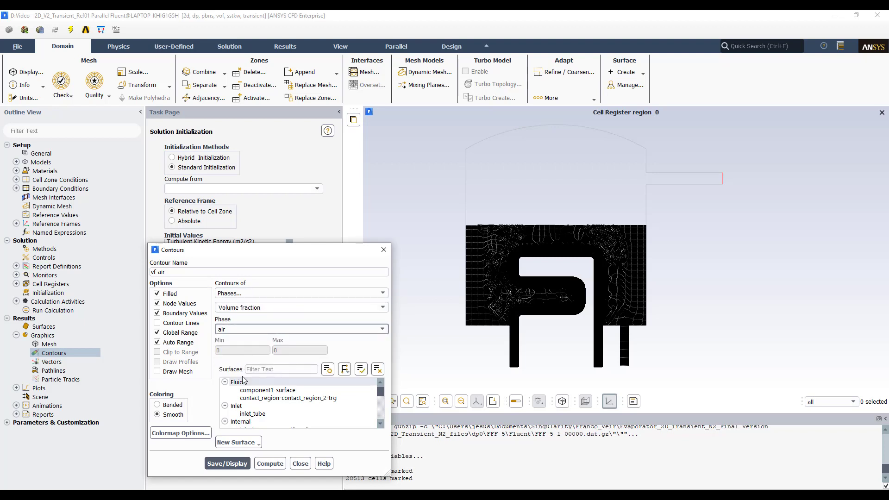
{"action": "left_click", "coordinate": [234, 465]}
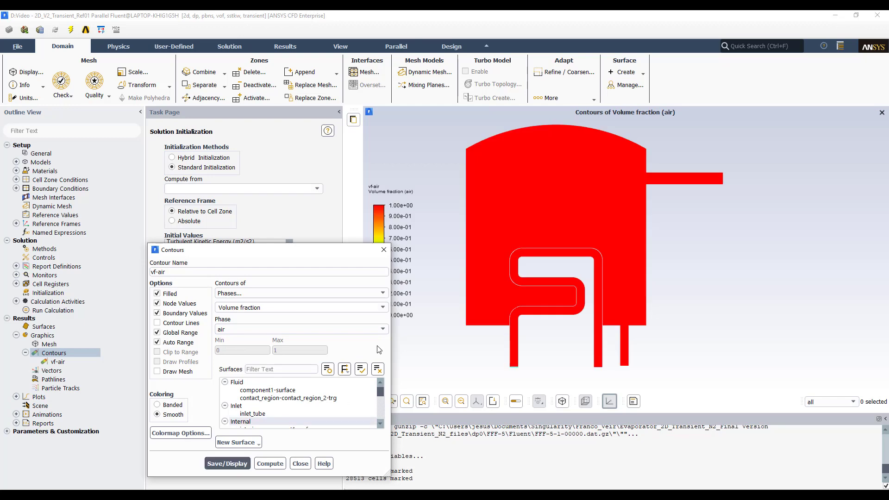
{"action": "left_click_drag", "start_coordinate": [308, 248], "coordinate": [194, 181]}
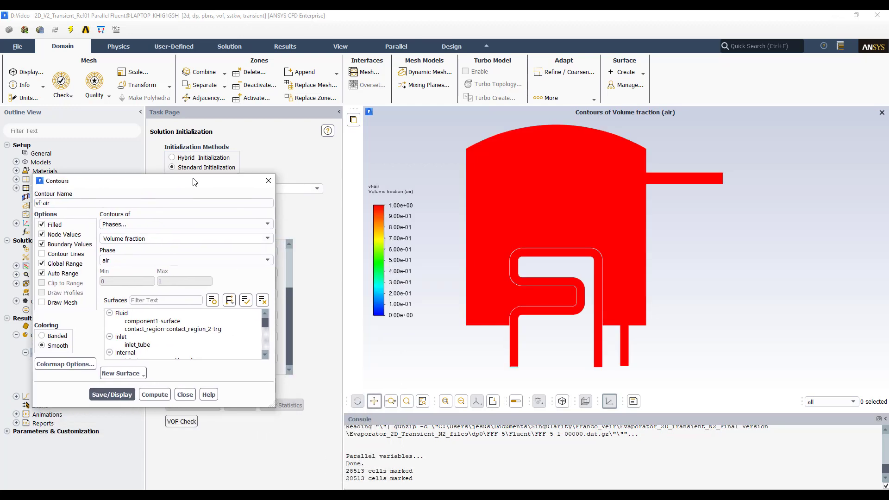
{"action": "left_click", "coordinate": [185, 395]}
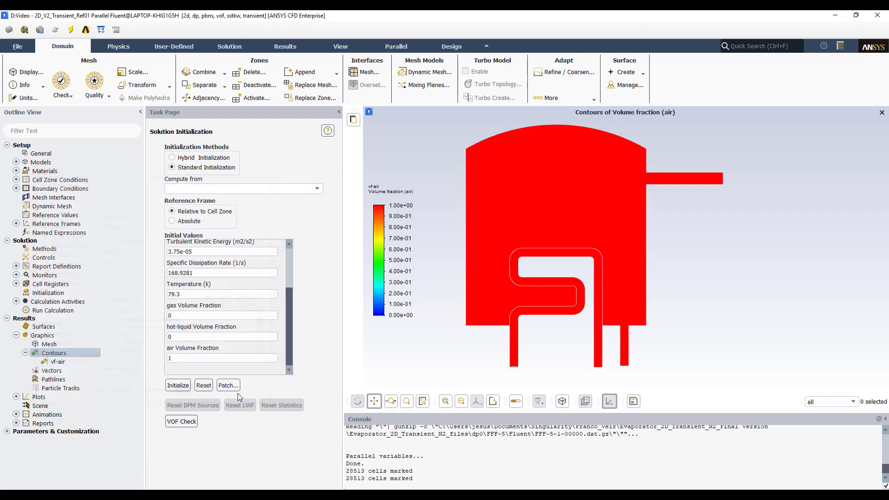
- Patch the air phase volume fraction to 0 in the region_0 register, then close the Patch dialog
{"action": "left_click", "coordinate": [228, 385]}
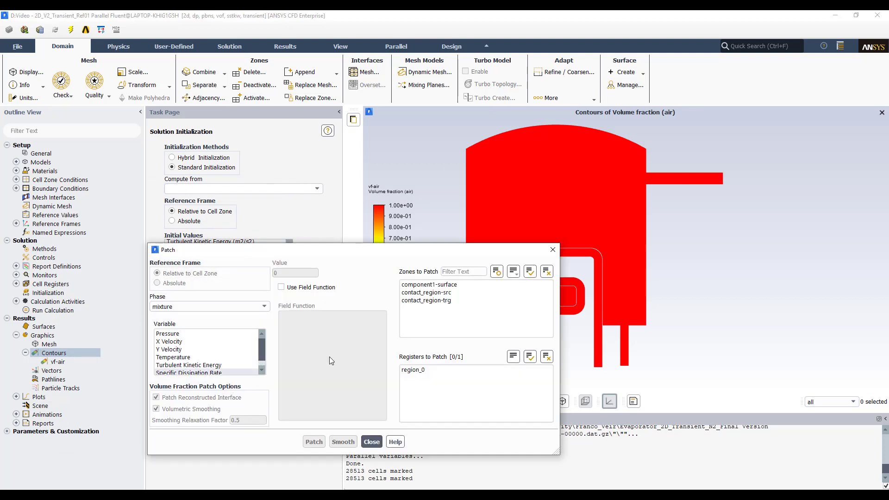
{"action": "left_click_drag", "start_coordinate": [318, 256], "coordinate": [263, 220]}
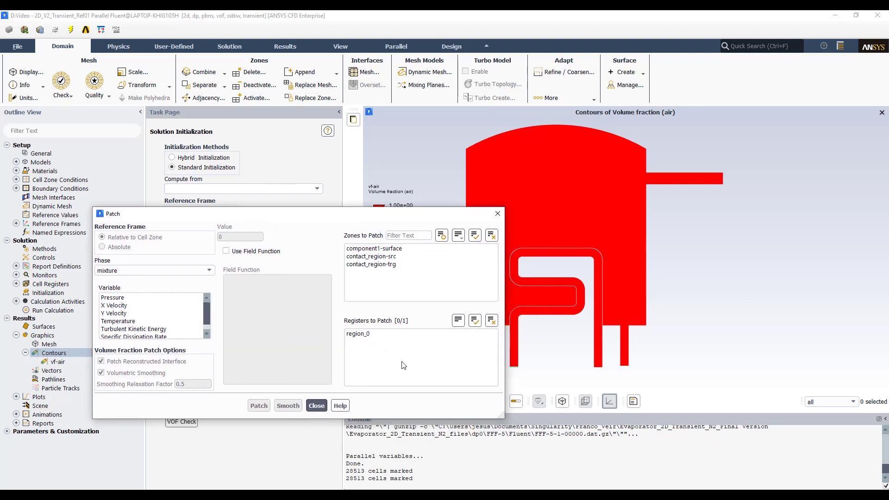
{"action": "left_click", "coordinate": [361, 333]}
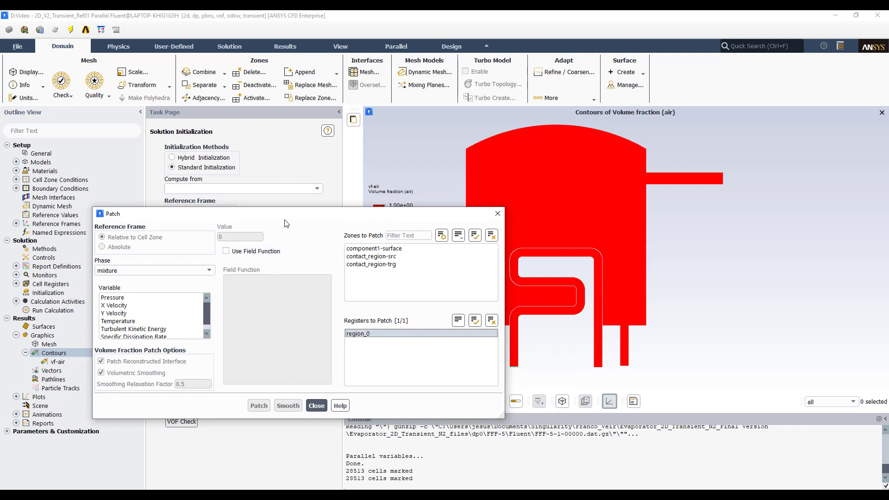
{"action": "left_click_drag", "start_coordinate": [287, 217], "coordinate": [287, 202]}
{"action": "left_click", "coordinate": [191, 256]}
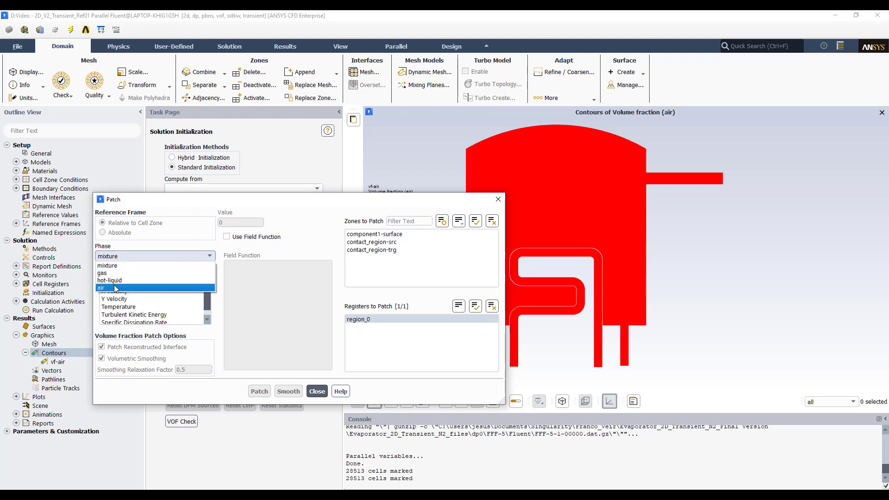
{"action": "left_click", "coordinate": [116, 287]}
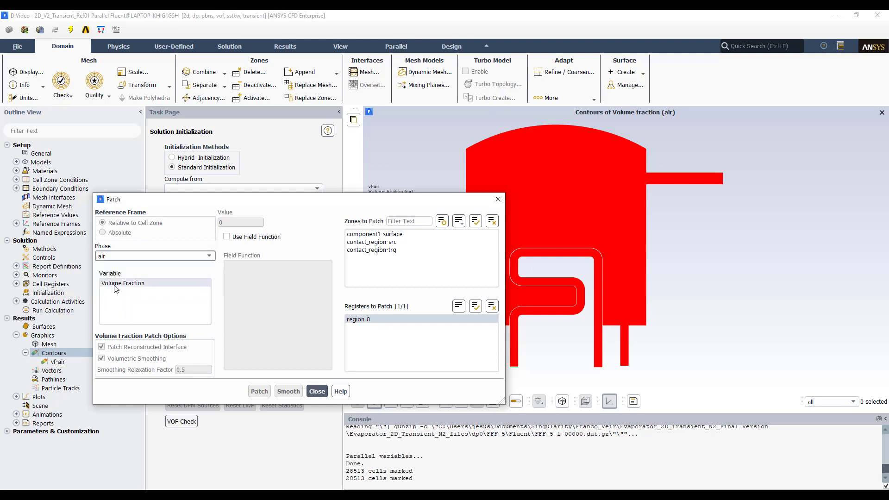
{"action": "left_click", "coordinate": [150, 284]}
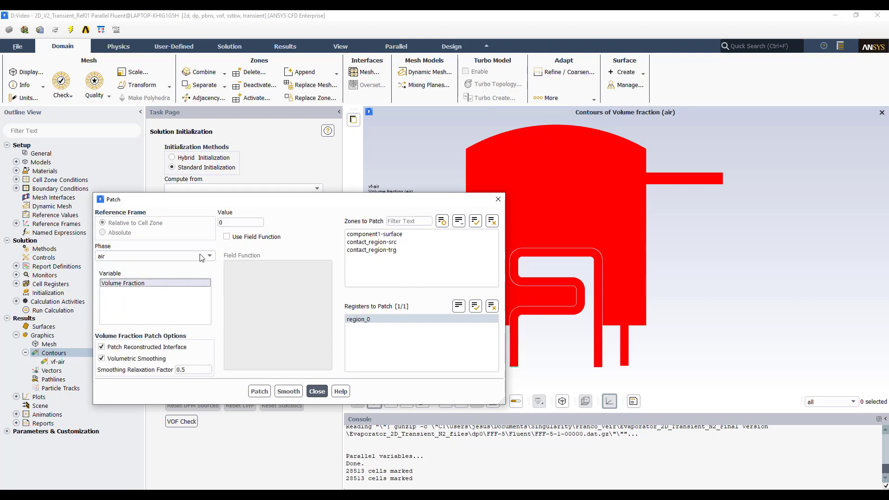
{"action": "left_click", "coordinate": [260, 392]}
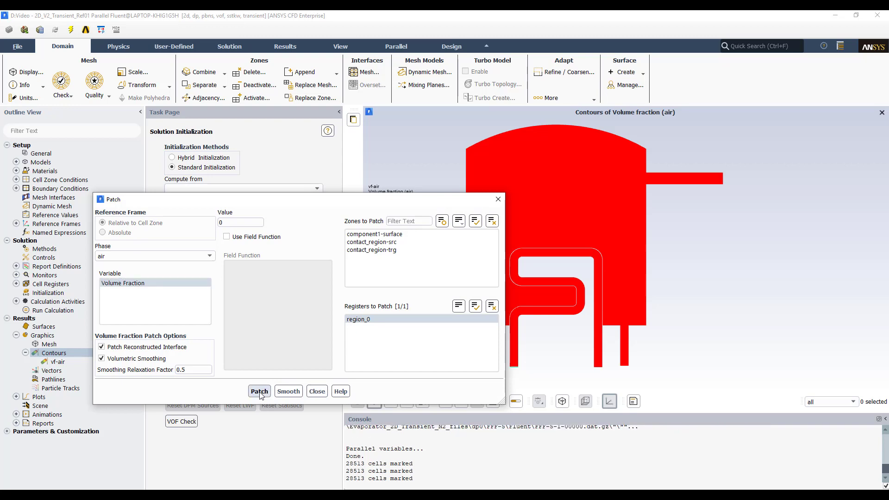
{"action": "left_click", "coordinate": [318, 390]}
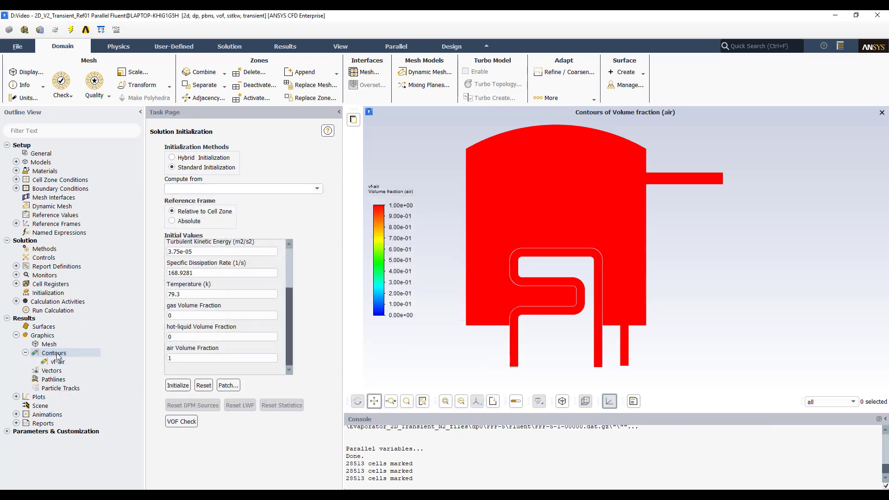
- Create and display a new contour named vf-col-liquid showing cold_liquid volume fraction, then close the dialog
{"action": "right_click", "coordinate": [57, 354]}
{"action": "left_click", "coordinate": [73, 363]}
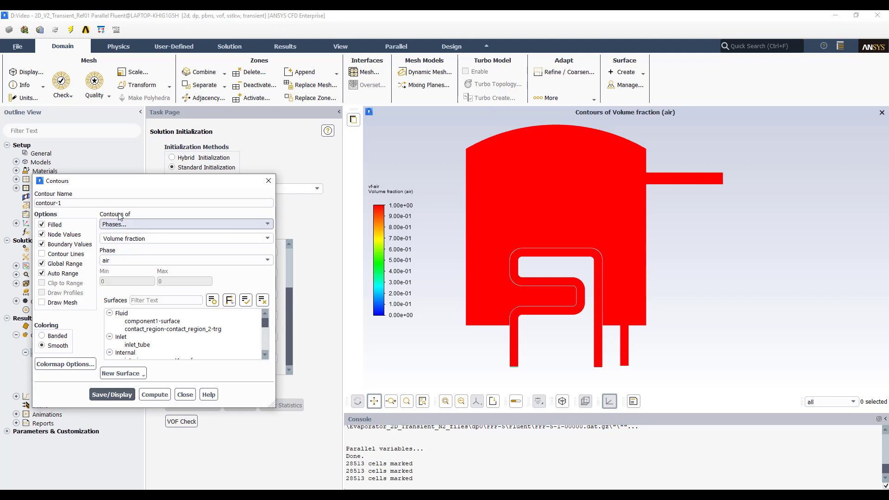
{"action": "left_click_drag", "start_coordinate": [66, 203], "coordinate": [8, 210]}
{"action": "type", "text": "vf-col-liquid"}
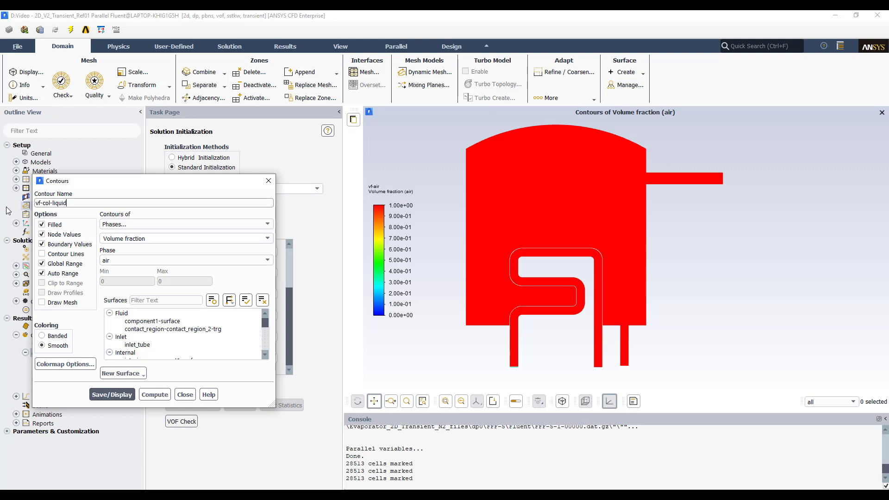
{"action": "left_click", "coordinate": [165, 259]}
{"action": "left_click", "coordinate": [147, 277]}
{"action": "left_click", "coordinate": [112, 395]}
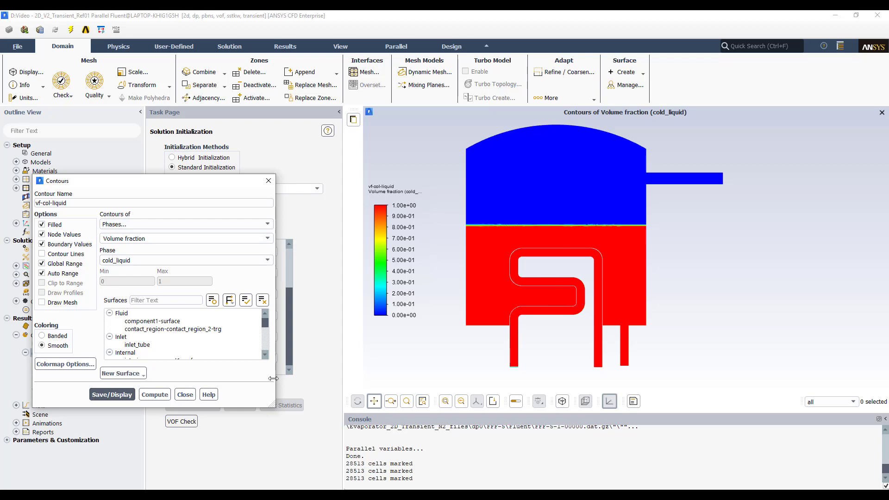
{"action": "left_click", "coordinate": [185, 395]}
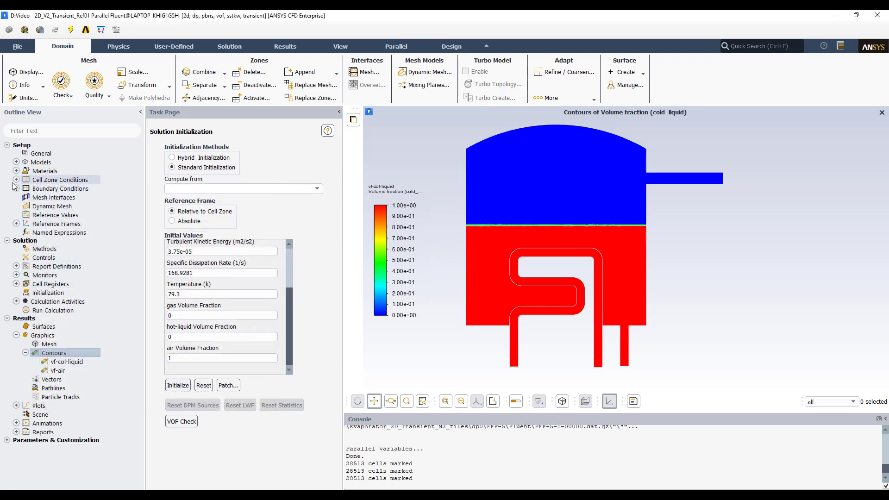
- Display only the contact_region-trg fluid cell zone in the graphics window
{"action": "left_click", "coordinate": [15, 180]}
{"action": "left_click", "coordinate": [26, 189]}
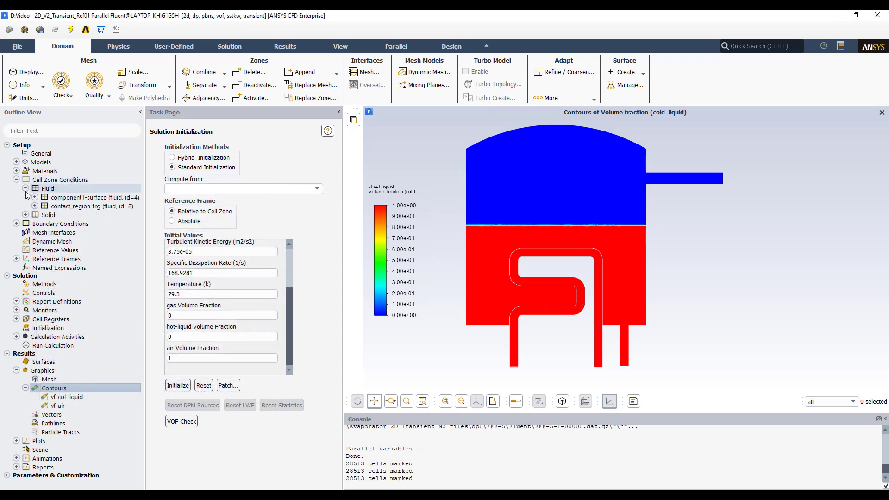
{"action": "left_click", "coordinate": [52, 198]}
{"action": "left_click", "coordinate": [65, 208]}
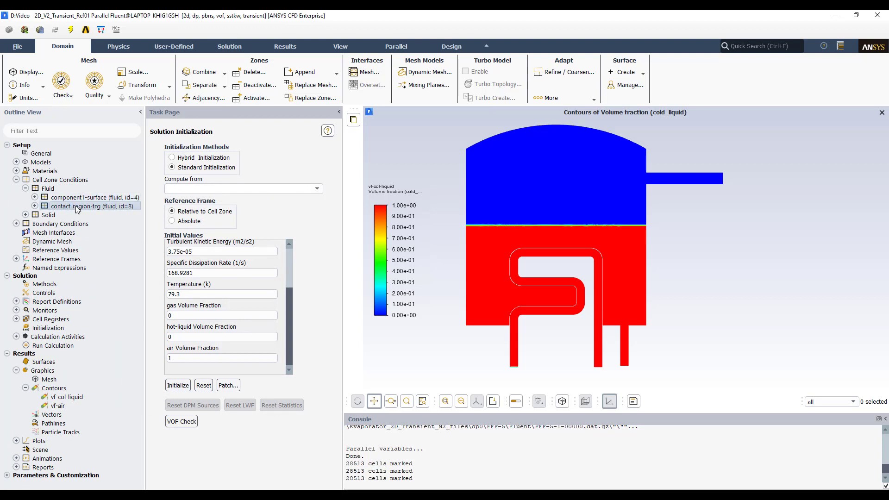
{"action": "right_click", "coordinate": [77, 208]}
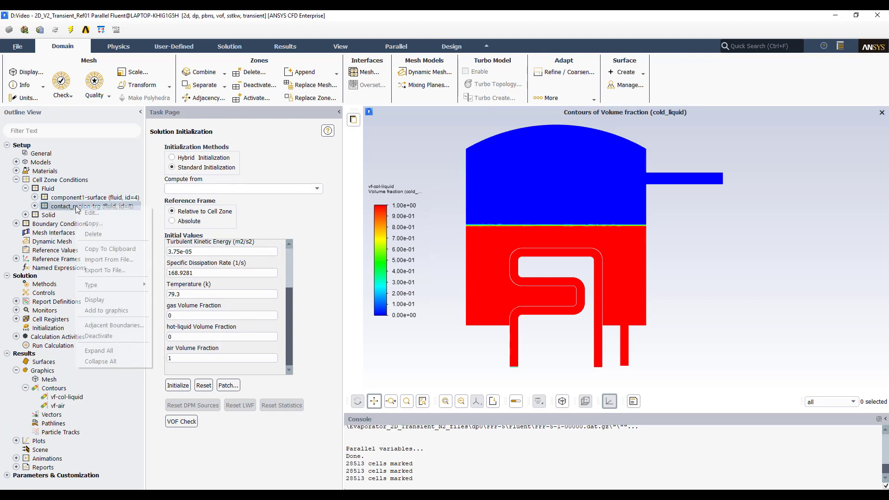
{"action": "left_click", "coordinate": [104, 300]}
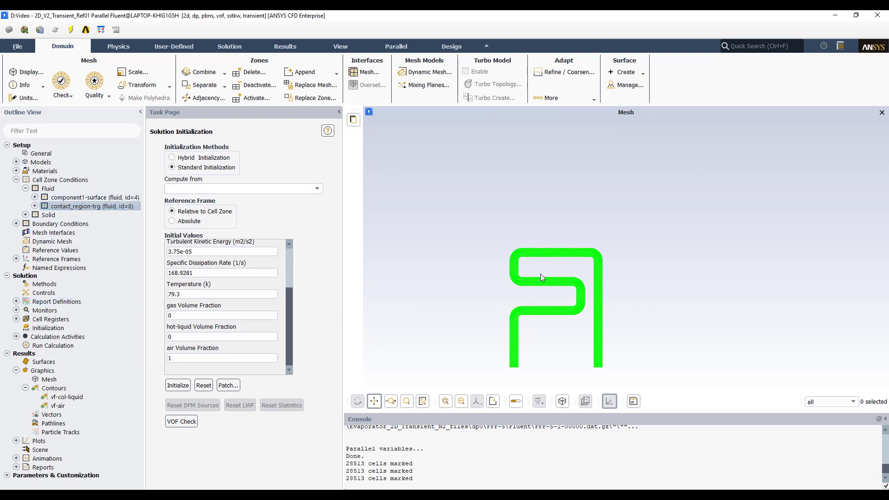
- Display the full mesh from the General mesh settings and close the mesh display dialog
{"action": "left_click", "coordinate": [51, 154]}
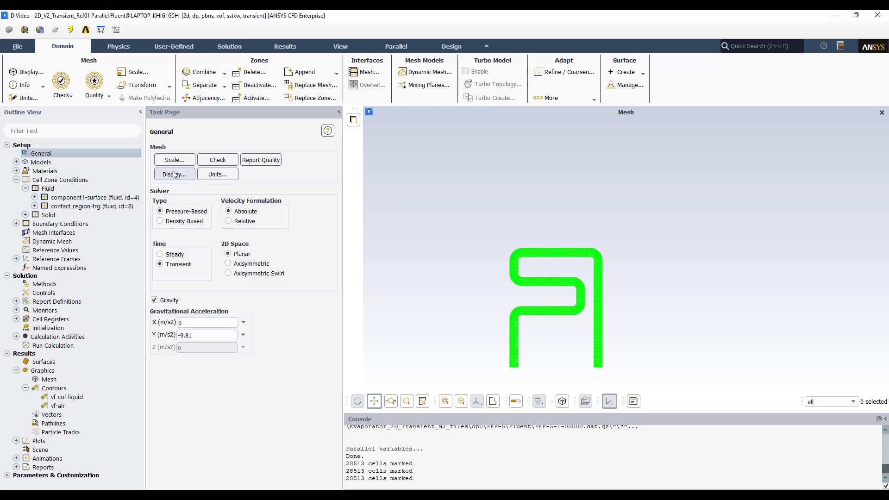
{"action": "left_click", "coordinate": [174, 174]}
{"action": "left_click", "coordinate": [238, 386]}
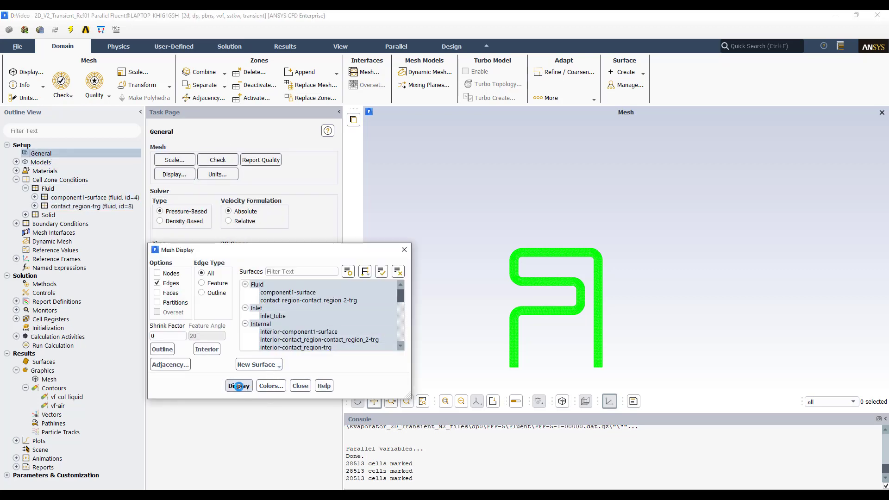
{"action": "left_click", "coordinate": [300, 386]}
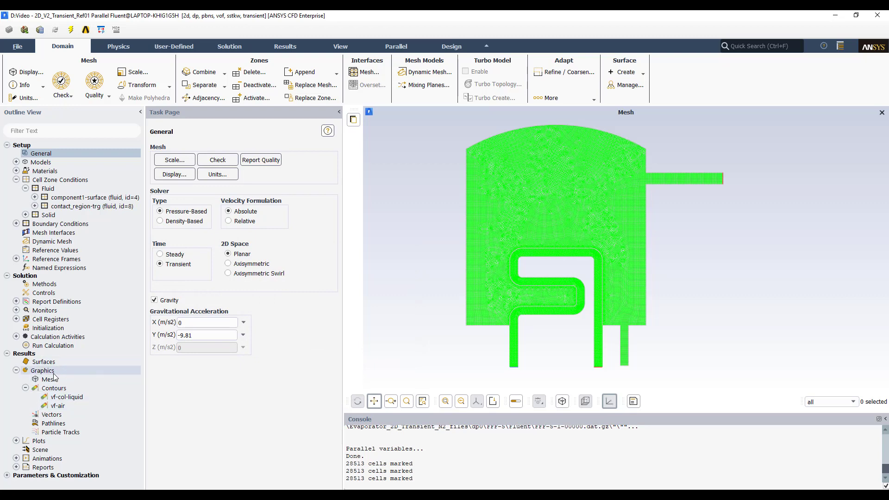
- Patch the hot-liquid volume fraction to 1 in the contact_region-trg zone
{"action": "left_click", "coordinate": [52, 328]}
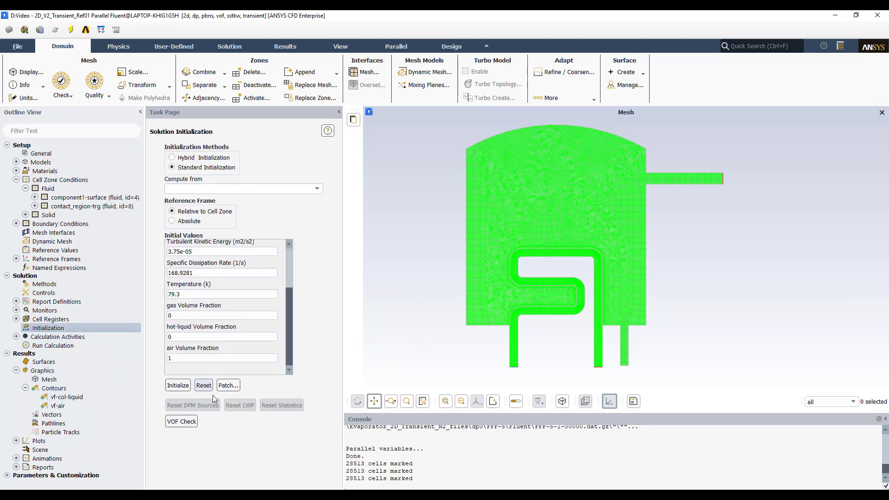
{"action": "left_click", "coordinate": [230, 386]}
{"action": "left_click", "coordinate": [371, 319]}
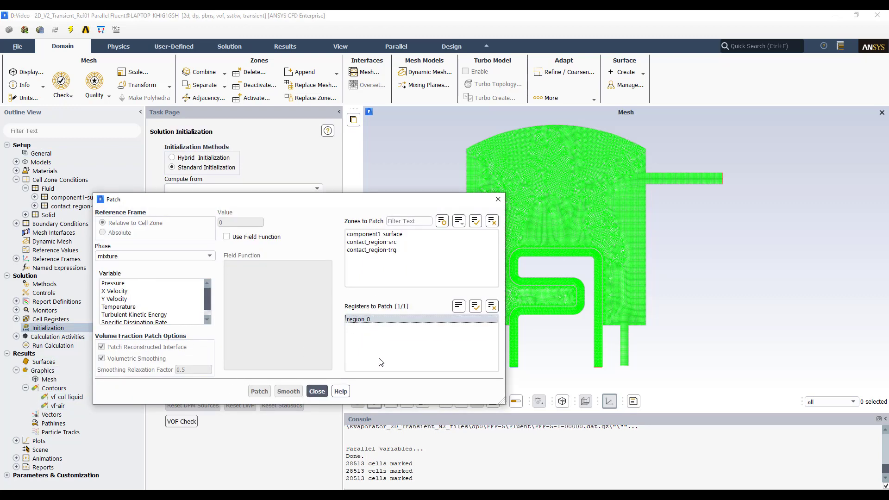
{"action": "left_click", "coordinate": [370, 250]}
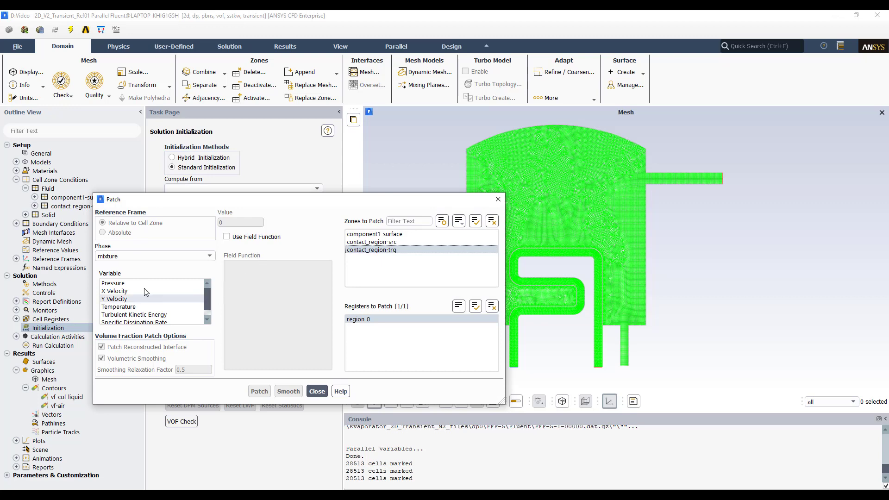
{"action": "left_click", "coordinate": [203, 256]}
{"action": "left_click", "coordinate": [110, 280]}
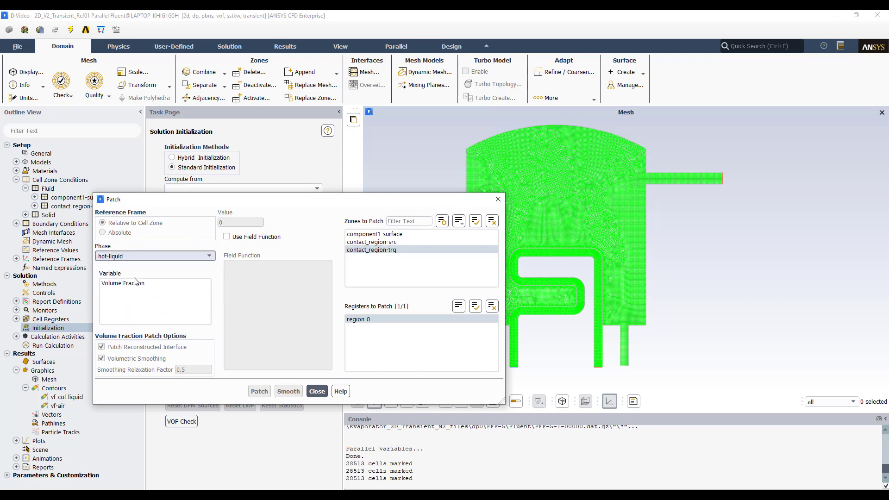
{"action": "left_click", "coordinate": [122, 283]}
{"action": "double_click", "coordinate": [241, 222]}
{"action": "type", "text": "1"}
{"action": "left_click", "coordinate": [262, 392]}
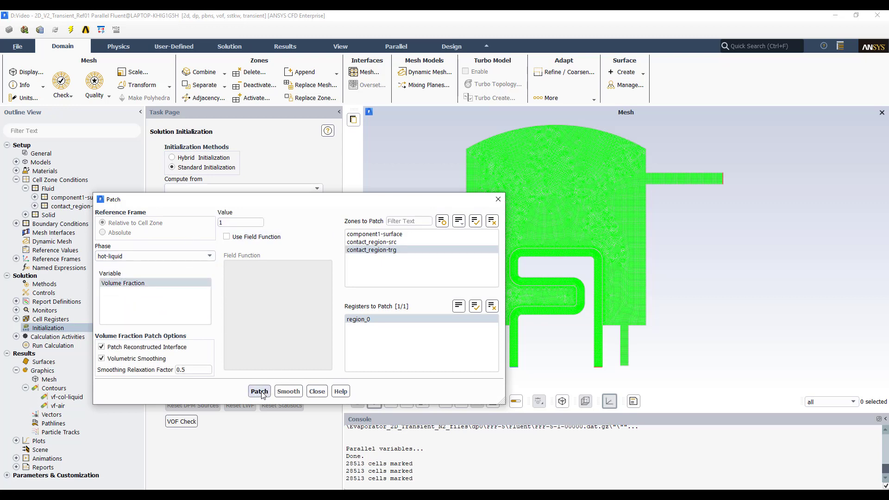
- Create and display a new contour named vf-hot-liquid showing hot-liquid volume fraction, then close the dialog
{"action": "left_click", "coordinate": [317, 392]}
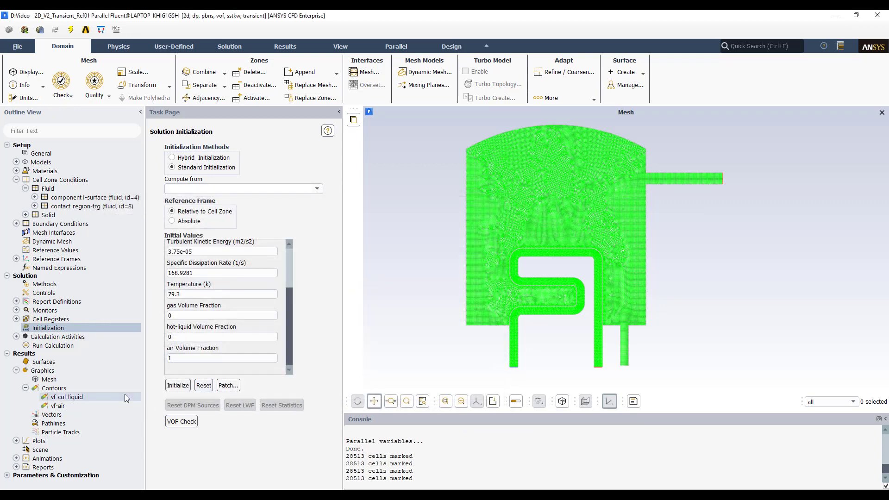
{"action": "right_click", "coordinate": [64, 390]}
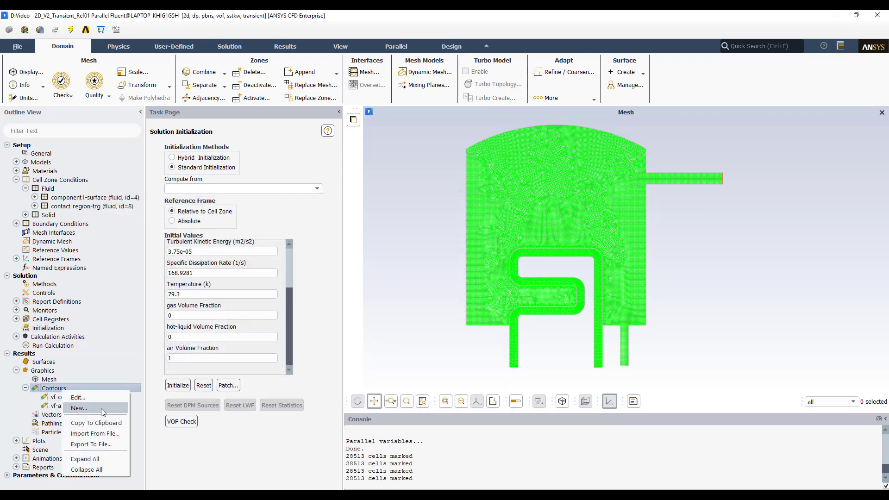
{"action": "left_click", "coordinate": [101, 409]}
{"action": "left_click_drag", "start_coordinate": [115, 204], "coordinate": [2, 206]}
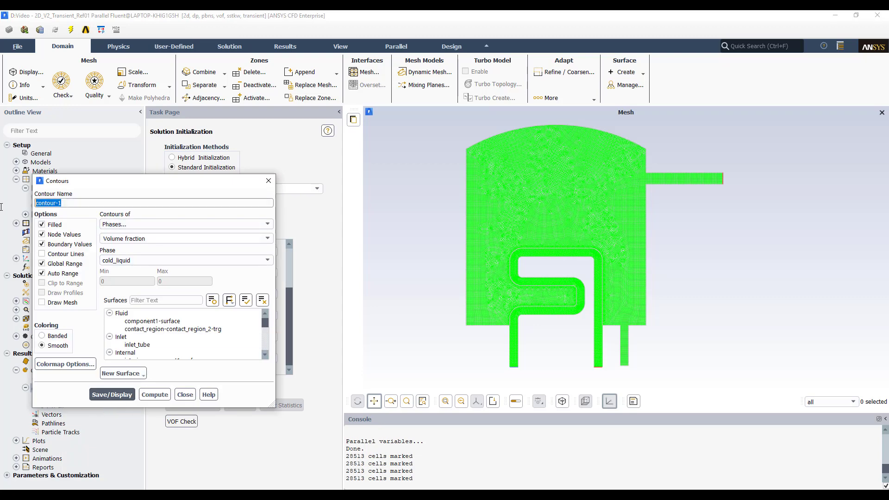
{"action": "type", "text": "vf-hot-liquid"}
{"action": "left_click", "coordinate": [139, 260]}
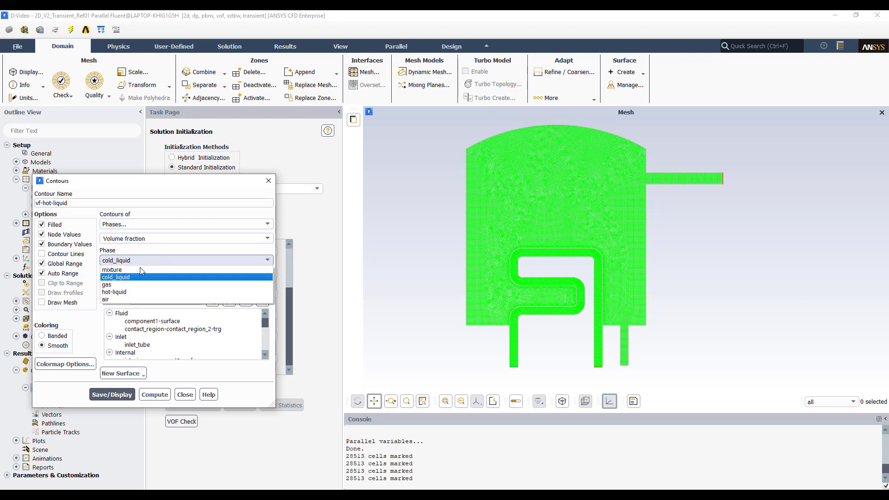
{"action": "left_click", "coordinate": [128, 291]}
{"action": "left_click", "coordinate": [118, 395]}
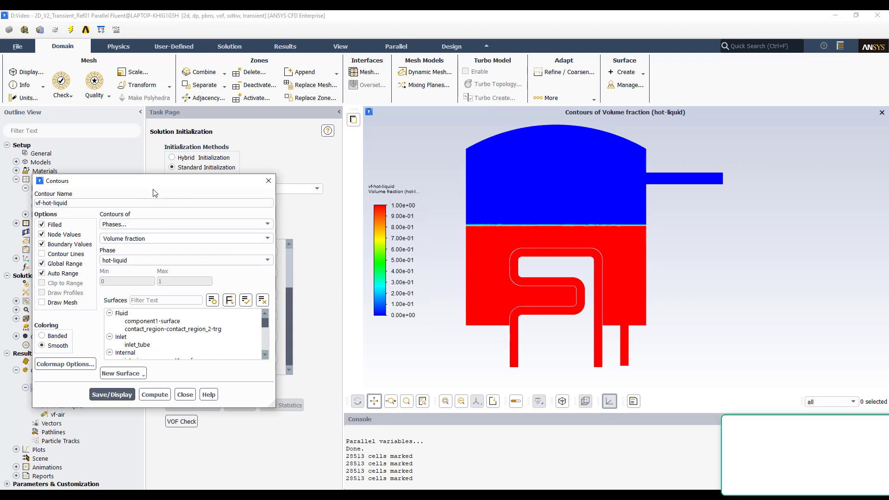
{"action": "left_click_drag", "start_coordinate": [210, 181], "coordinate": [261, 151]}
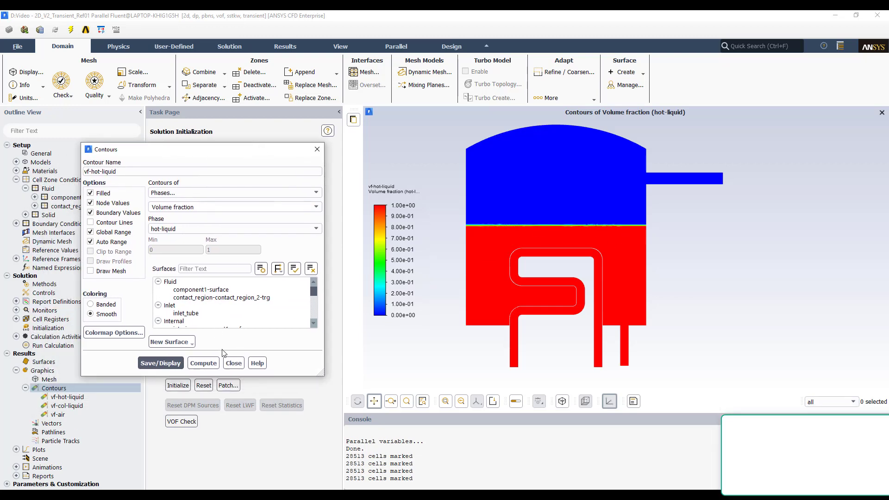
{"action": "left_click", "coordinate": [233, 360]}
- Patch the hot-liquid volume fraction to 0 in the region_0 register, with the contact_region-trg zone deselected
{"action": "left_click", "coordinate": [228, 385]}
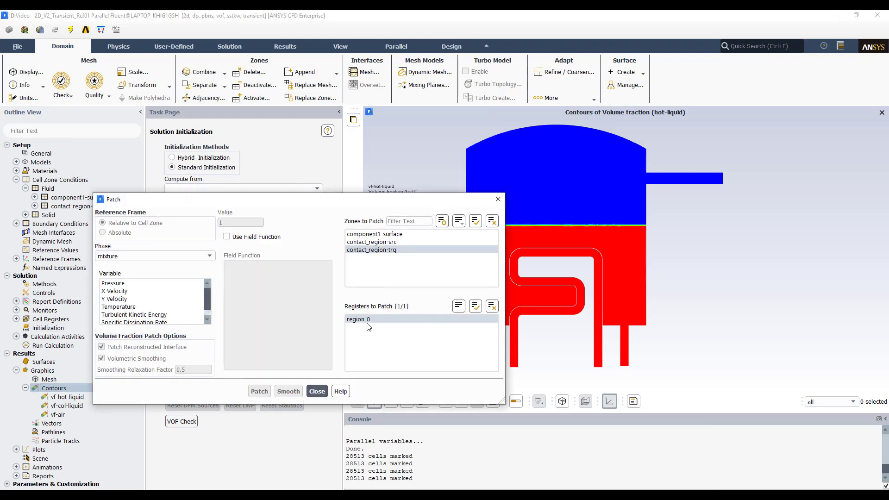
{"action": "left_click", "coordinate": [369, 251]}
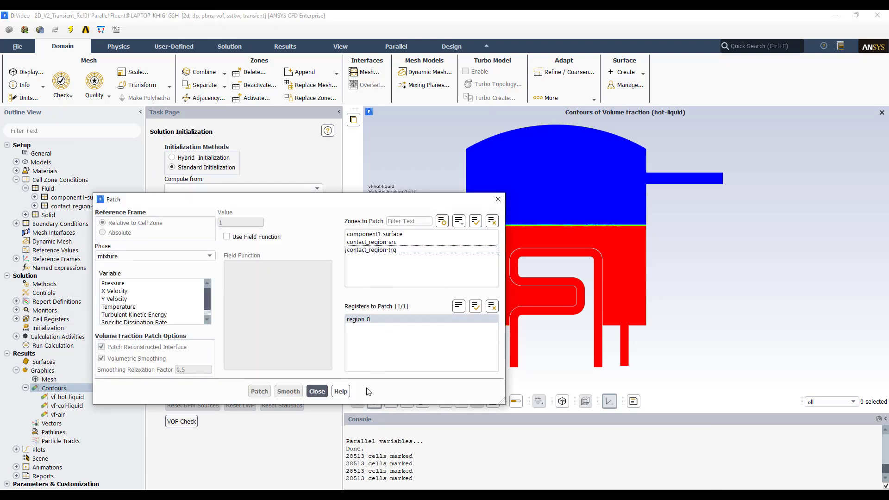
{"action": "left_click", "coordinate": [158, 256]}
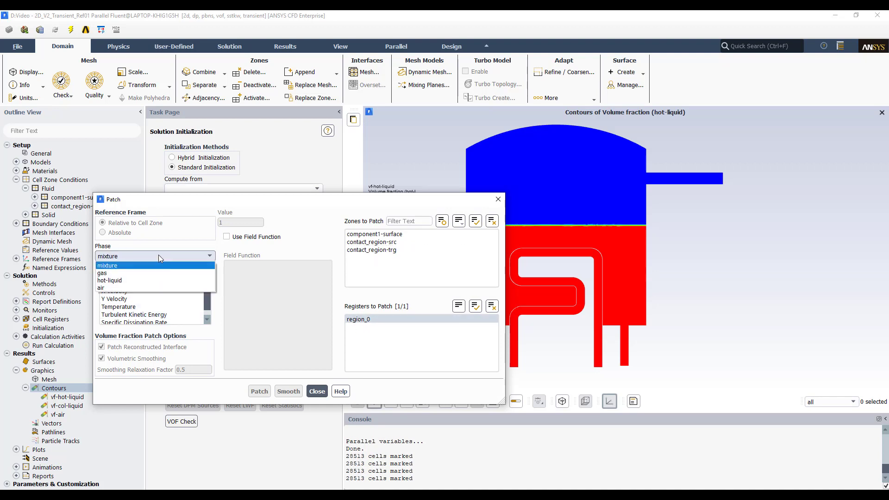
{"action": "left_click", "coordinate": [121, 280]}
{"action": "left_click", "coordinate": [131, 285]}
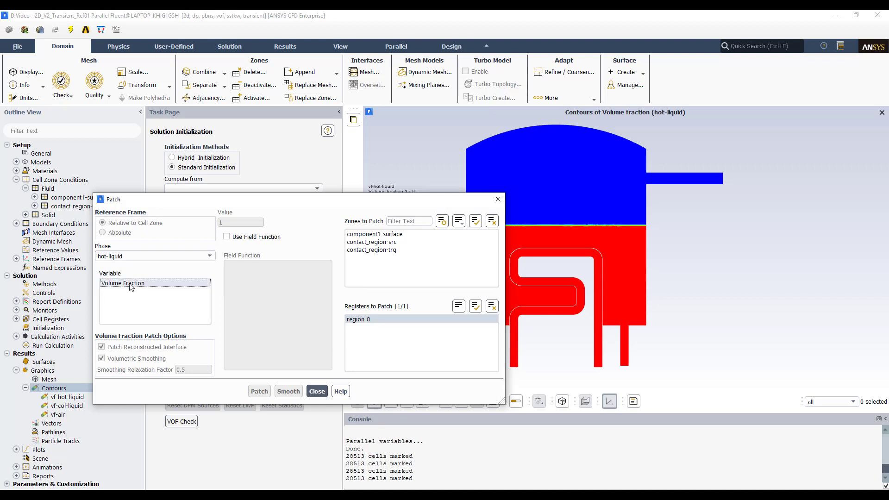
{"action": "double_click", "coordinate": [238, 222]}
{"action": "type", "text": "0"}
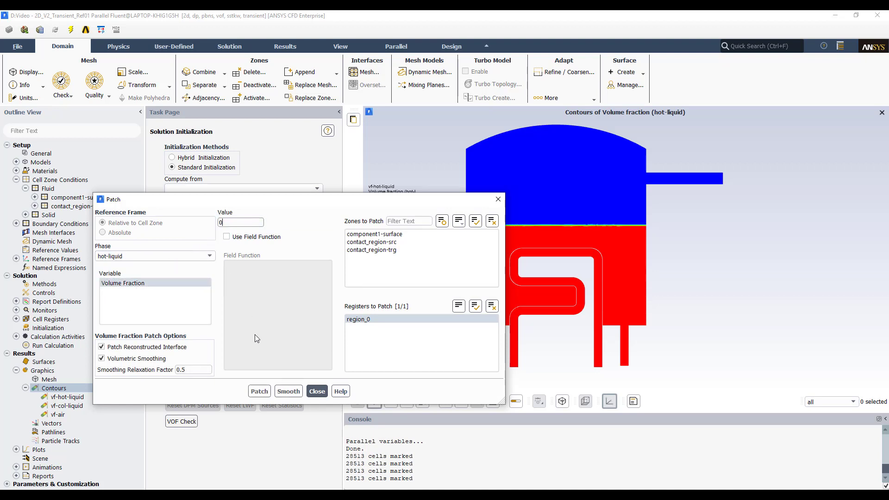
{"action": "left_click", "coordinate": [260, 391]}
{"action": "left_click", "coordinate": [316, 391]}
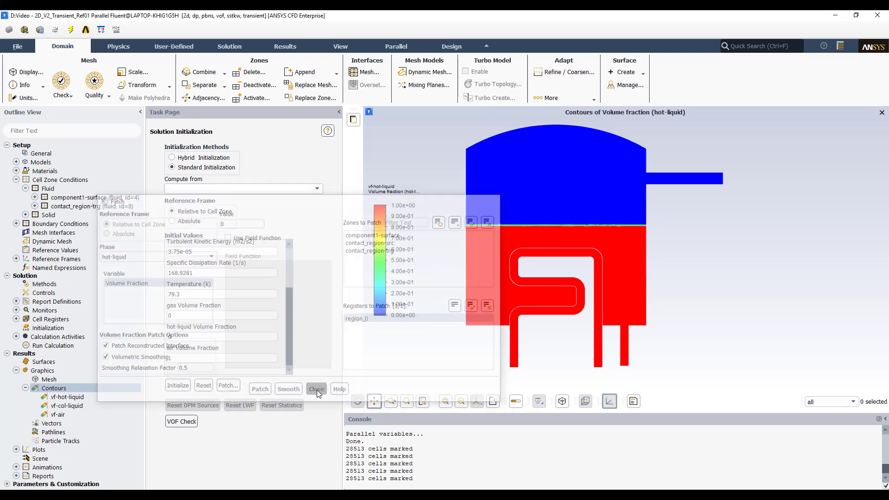
- Display the vf-col-liquid contour and close the contour dialog
{"action": "double_click", "coordinate": [66, 406]}
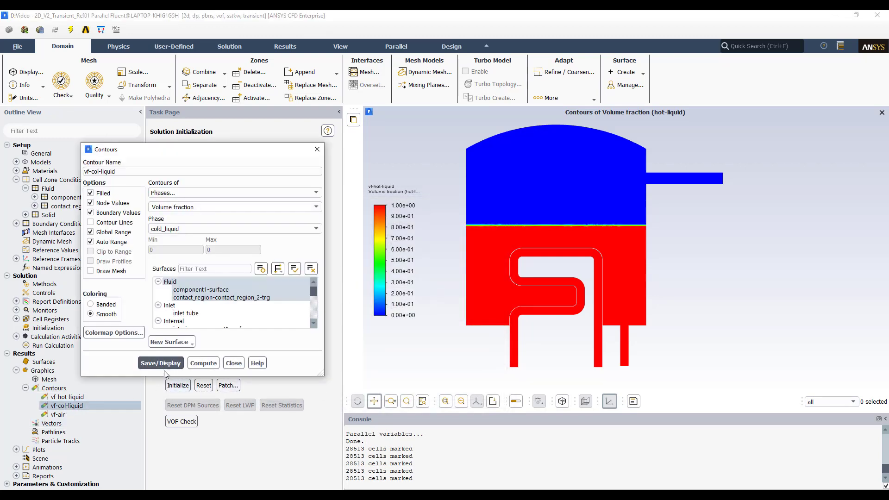
{"action": "left_click", "coordinate": [161, 364]}
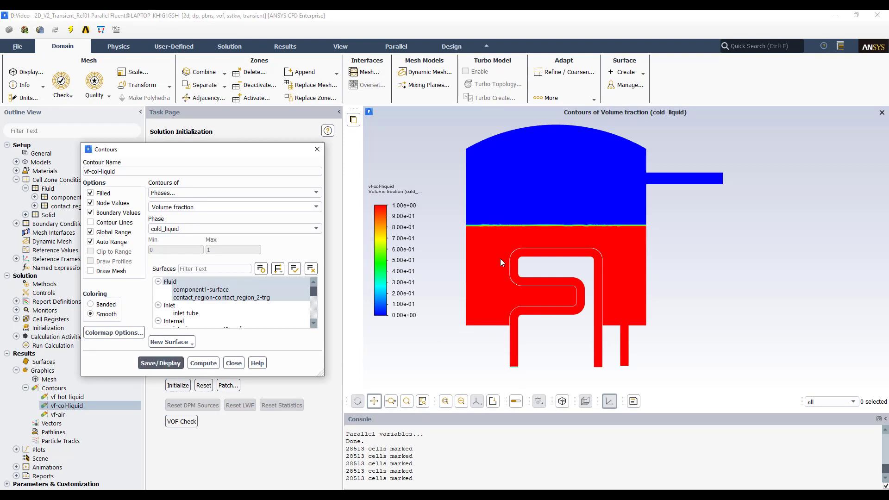
{"action": "left_click", "coordinate": [234, 364]}
- Patch the hot-liquid volume fraction to 1 in the contact_region-trg zone, with the region_0 register deselected
{"action": "left_click", "coordinate": [229, 386]}
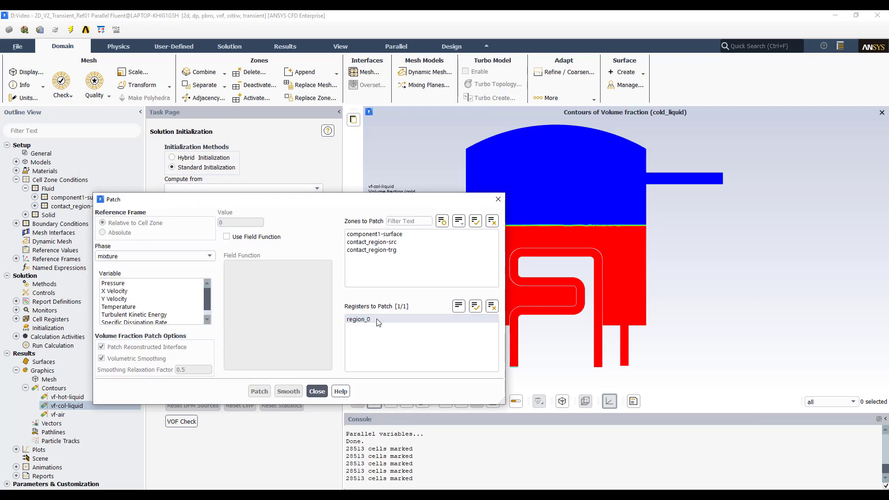
{"action": "left_click", "coordinate": [379, 318]}
{"action": "left_click", "coordinate": [361, 321]}
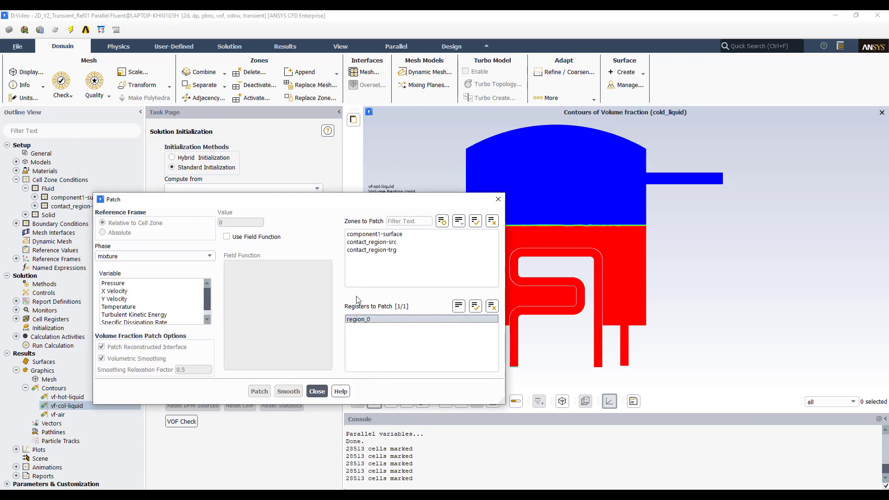
{"action": "left_click", "coordinate": [360, 321]}
{"action": "left_click", "coordinate": [491, 306]}
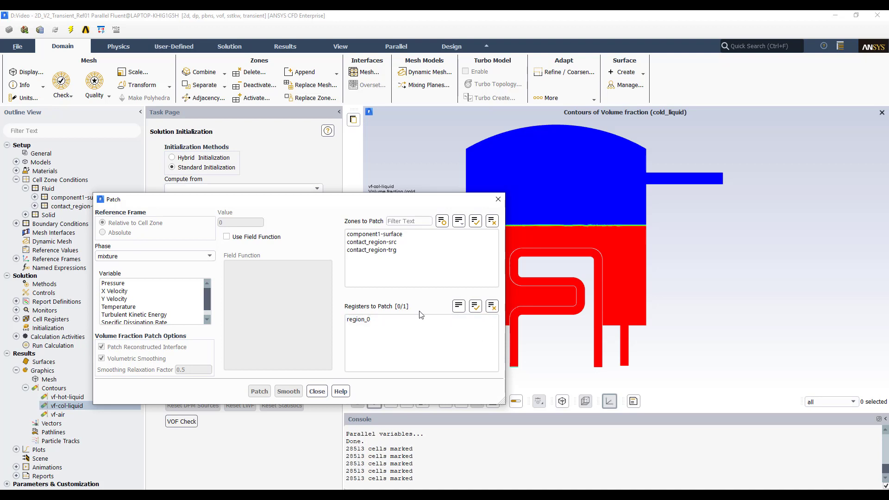
{"action": "left_click", "coordinate": [380, 251]}
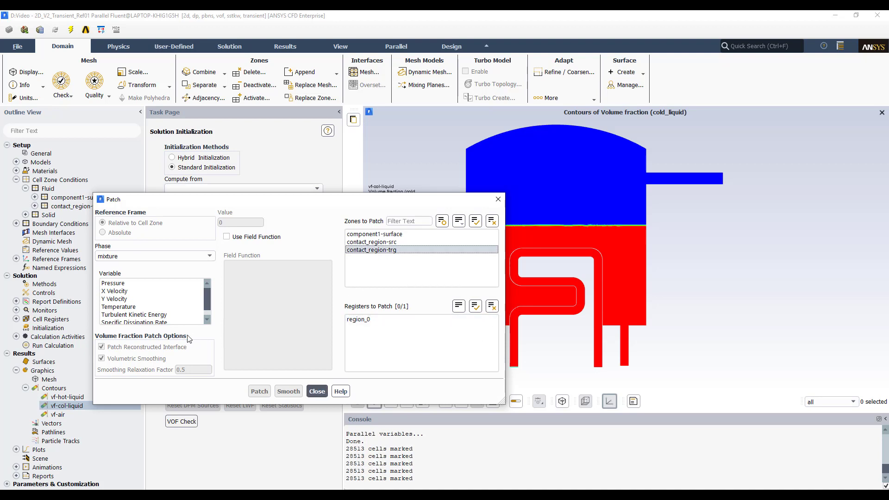
{"action": "left_click", "coordinate": [146, 256]}
{"action": "left_click", "coordinate": [135, 274]}
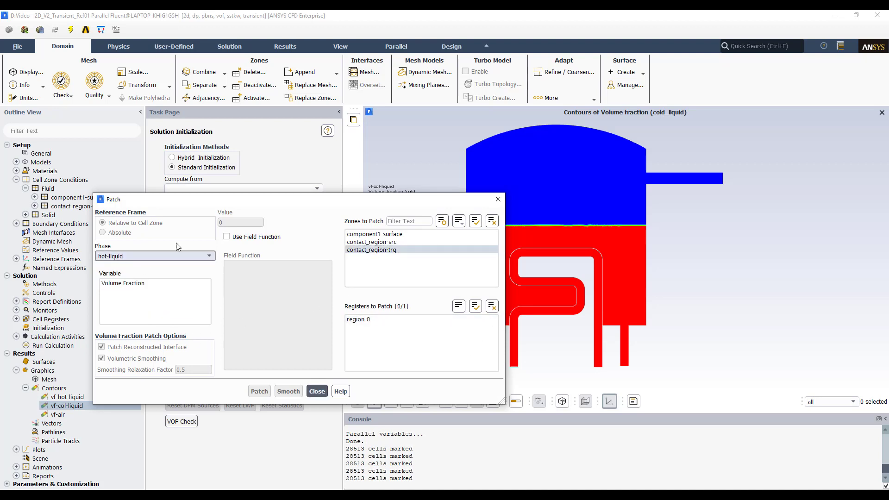
{"action": "left_click", "coordinate": [152, 284]}
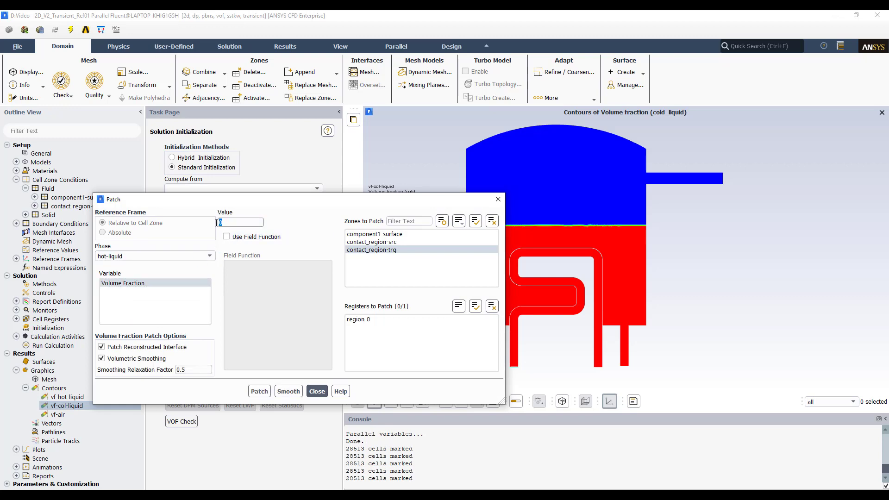
{"action": "double_click", "coordinate": [219, 222]}
{"action": "type", "text": "1"}
{"action": "left_click", "coordinate": [260, 392]}
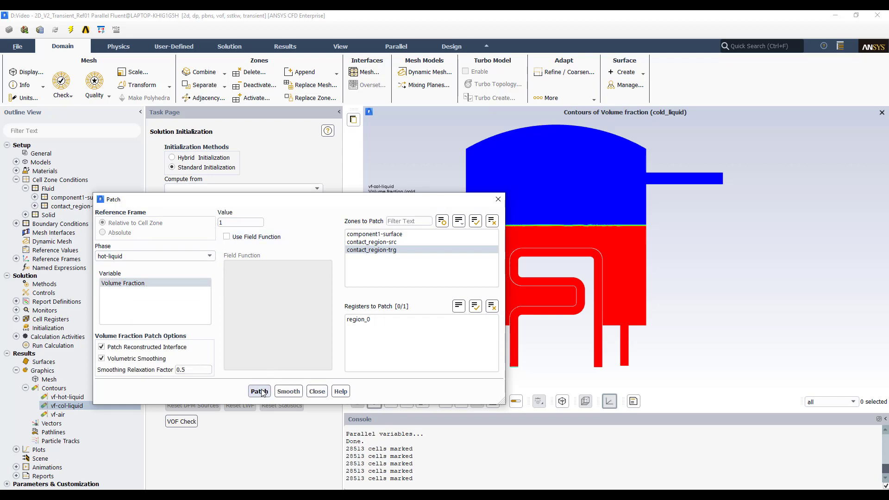
{"action": "left_click", "coordinate": [317, 392]}
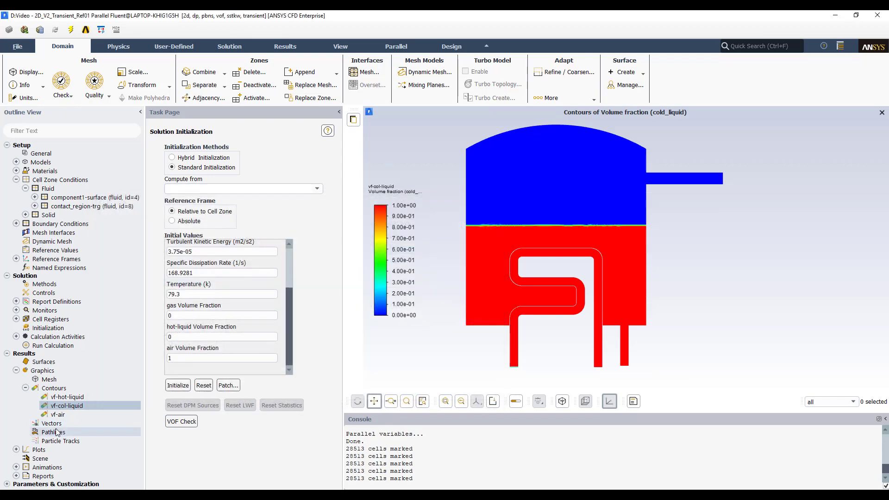
- Display the vf-hot-liquid contour and close the contour dialog
{"action": "double_click", "coordinate": [68, 397]}
{"action": "left_click", "coordinate": [161, 363]}
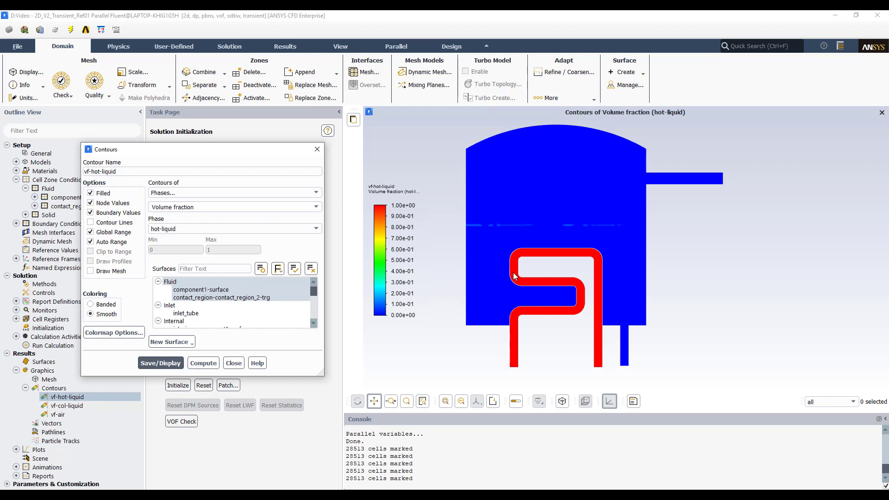
{"action": "left_click", "coordinate": [314, 152]}
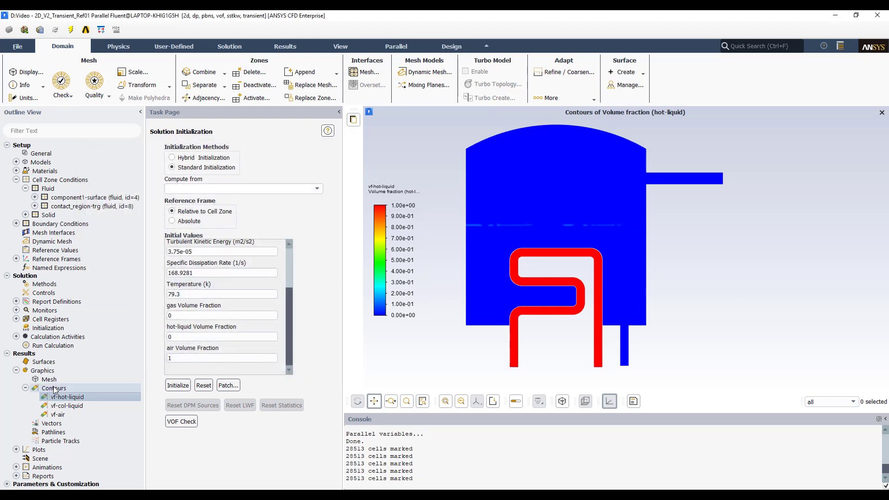
- Set the initial temperature to 77.3 K
{"action": "left_click_drag", "start_coordinate": [287, 291], "coordinate": [289, 316]}
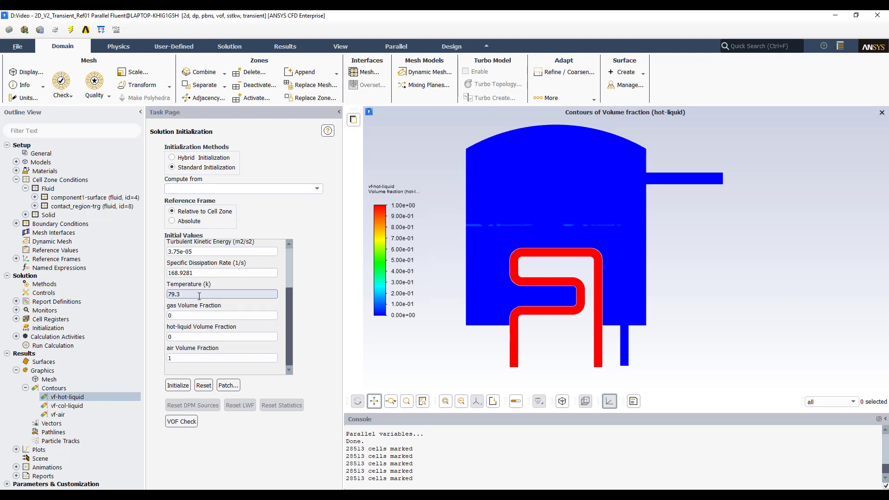
{"action": "mouse_move", "coordinate": [291, 301]}
{"action": "left_mouse_down"}
{"action": "mouse_move", "coordinate": [288, 265]}
{"action": "mouse_move", "coordinate": [285, 307]}
{"action": "left_mouse_up"}
{"action": "left_click", "coordinate": [174, 294]}
{"action": "key", "text": "BackSpace"}
{"action": "type", "text": "7"}
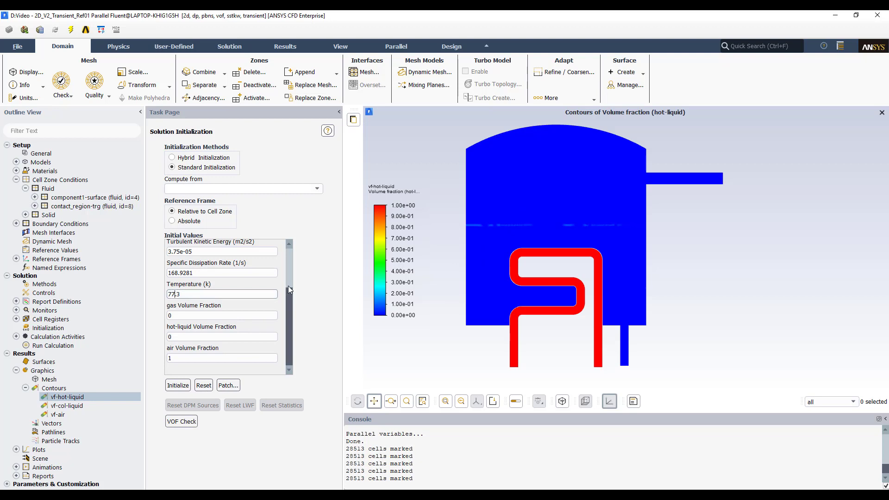
- Compute the initial values from all-zones and set the hot-liquid volume fraction to 0
{"action": "left_click", "coordinate": [317, 188]}
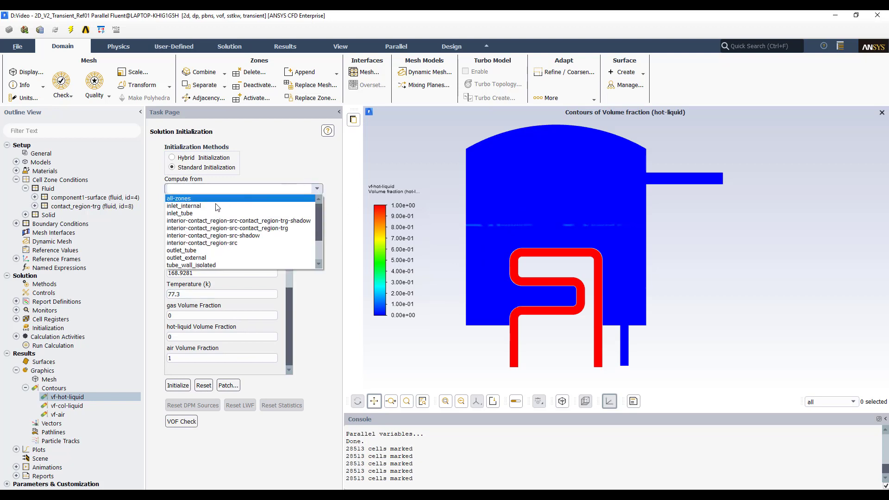
{"action": "left_click", "coordinate": [216, 198]}
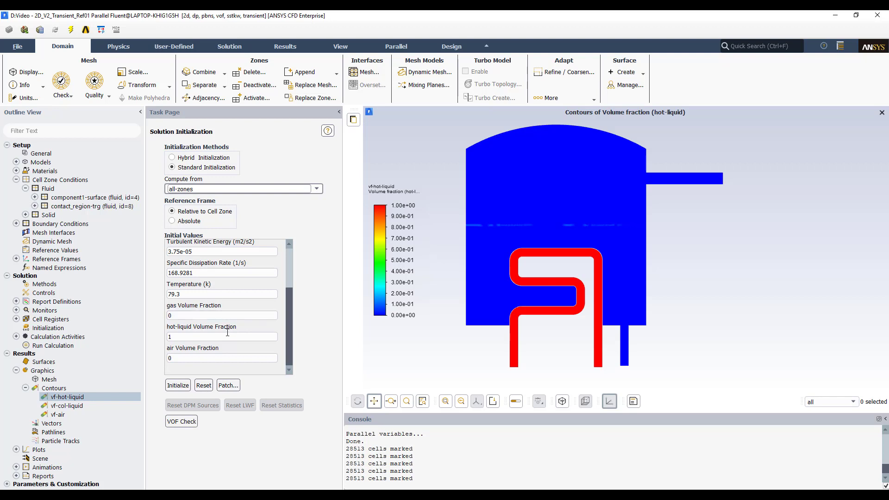
{"action": "left_click_drag", "start_coordinate": [195, 338], "coordinate": [158, 338]}
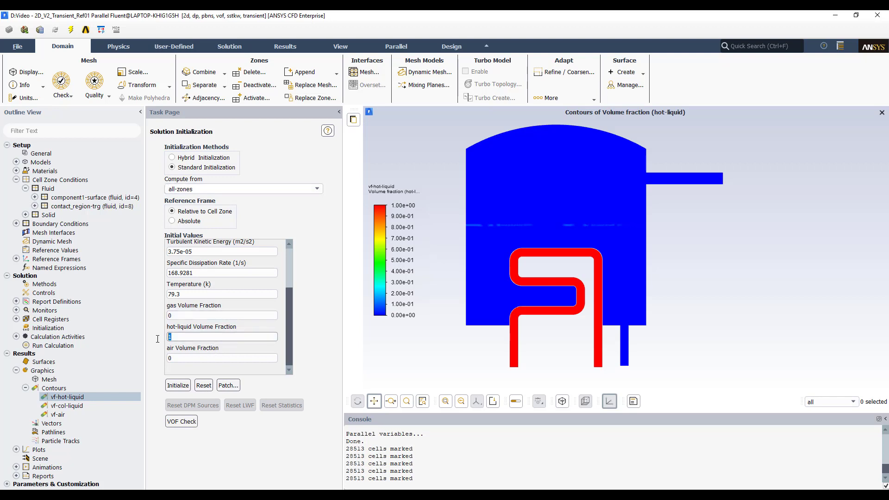
{"action": "key", "text": "BackSpace"}
{"action": "type", "text": "0"}
{"action": "key", "text": "Tab"}
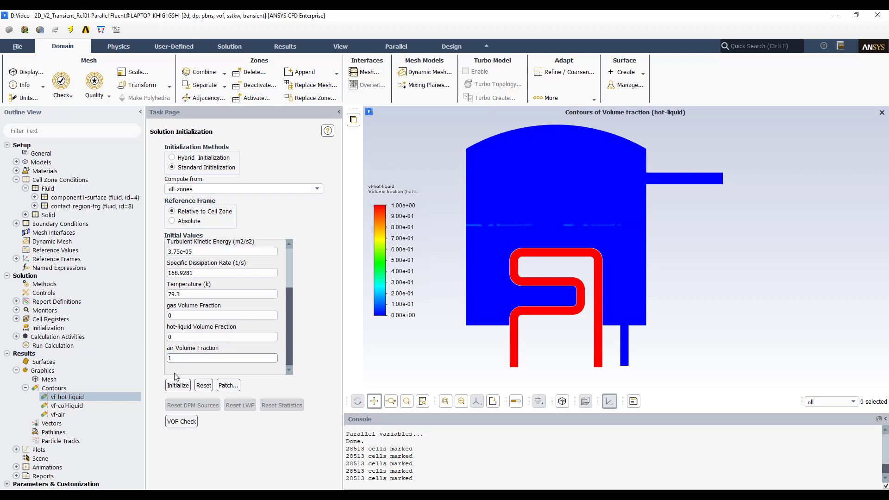
- Set the initial temperature to 77.3 K and initialize the solution, discarding the current data
{"action": "left_click", "coordinate": [173, 295]}
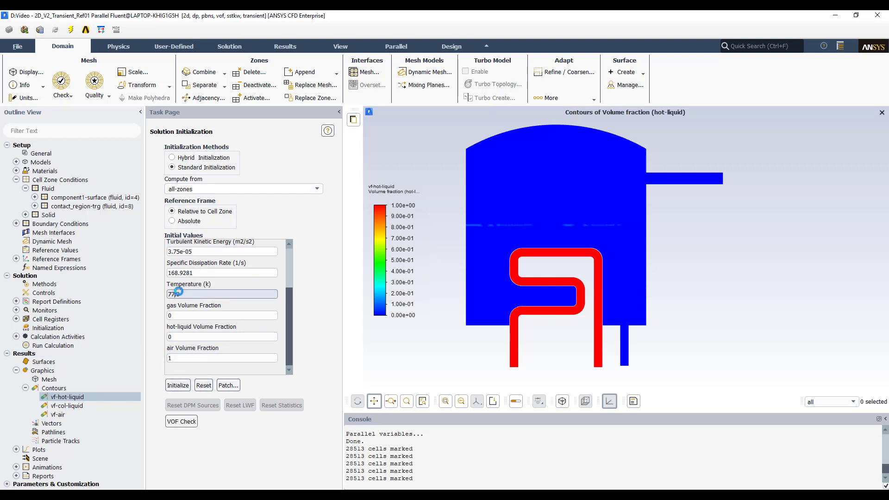
{"action": "left_click", "coordinate": [194, 315]}
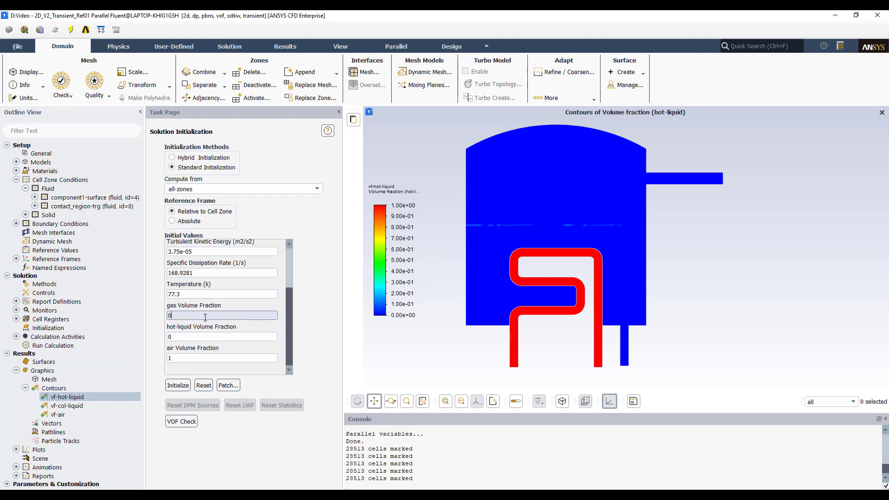
{"action": "left_click", "coordinate": [178, 385]}
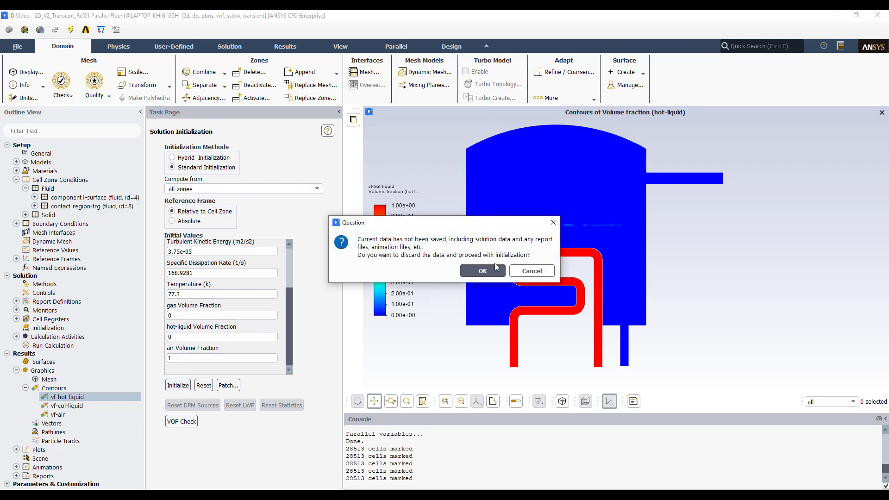
{"action": "left_click", "coordinate": [482, 270]}
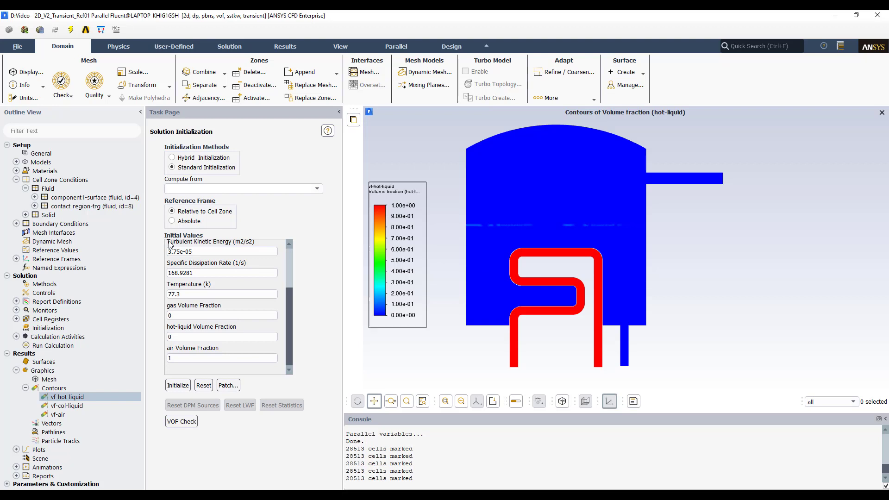
- Open Patch, pick the region_0 register with no zones, and patch the air volume fraction to 0
{"action": "left_click", "coordinate": [234, 385]}
{"action": "left_click", "coordinate": [365, 320]}
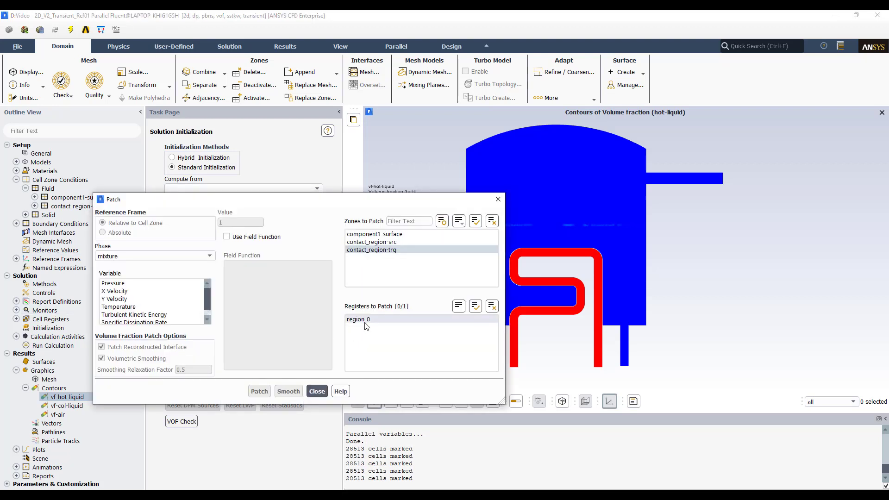
{"action": "left_click", "coordinate": [492, 223]}
{"action": "left_click", "coordinate": [154, 256]}
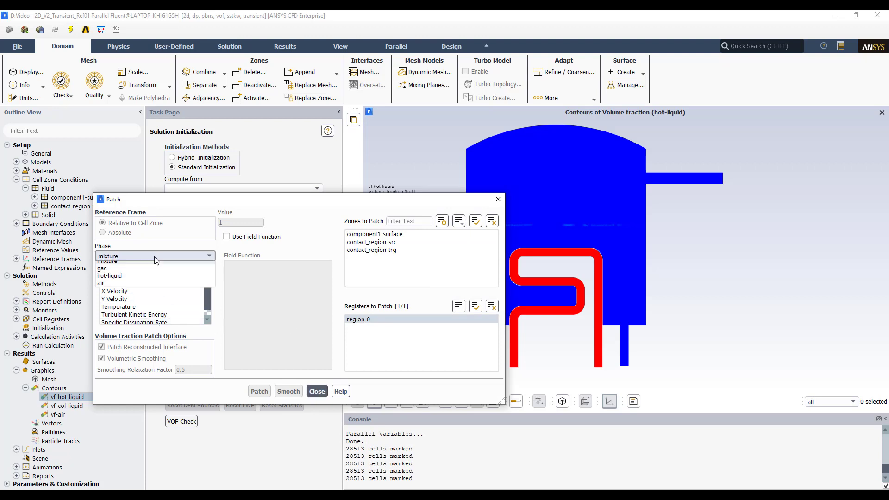
{"action": "left_click", "coordinate": [115, 288]}
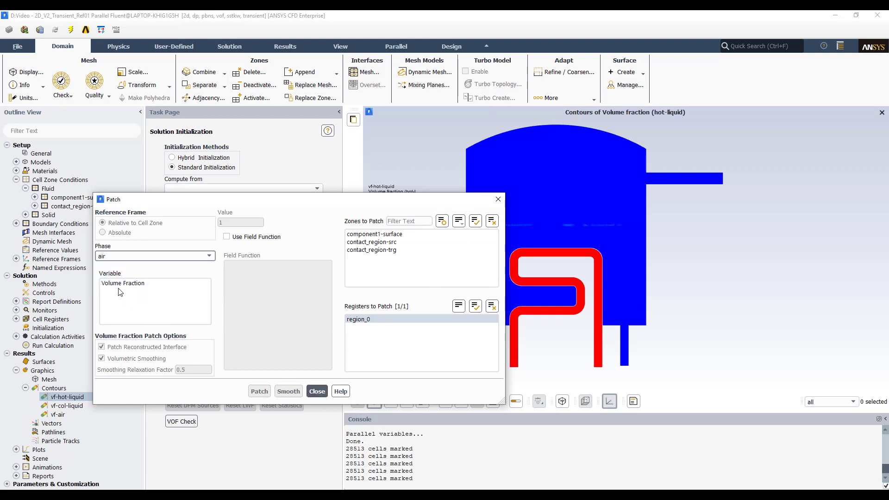
{"action": "left_click", "coordinate": [142, 283]}
{"action": "left_click", "coordinate": [259, 392]}
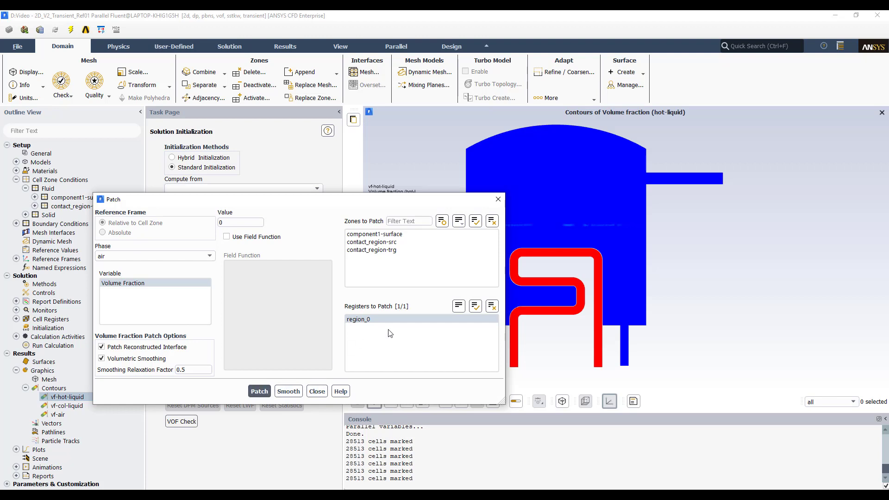
- Patch the hot-liquid volume fraction to 1 in the contact_region-trg zone
{"action": "left_click", "coordinate": [492, 306]}
{"action": "left_click", "coordinate": [389, 250]}
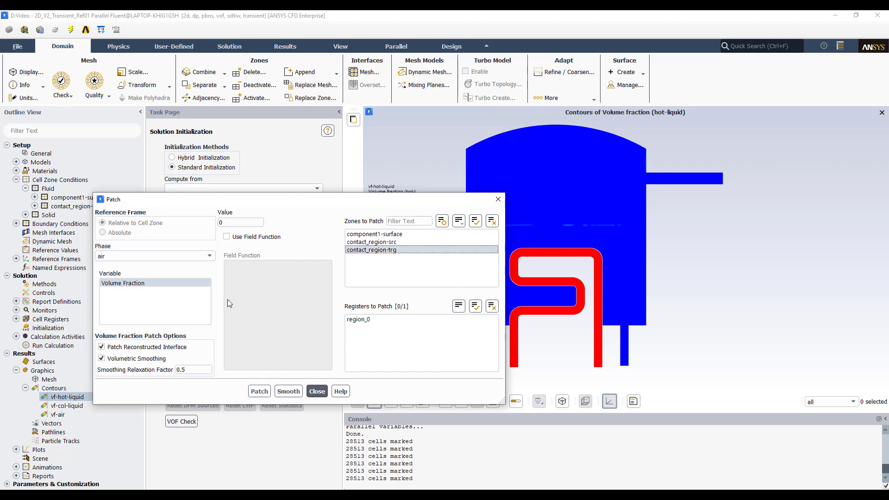
{"action": "left_click", "coordinate": [199, 256]}
{"action": "left_click", "coordinate": [121, 281]}
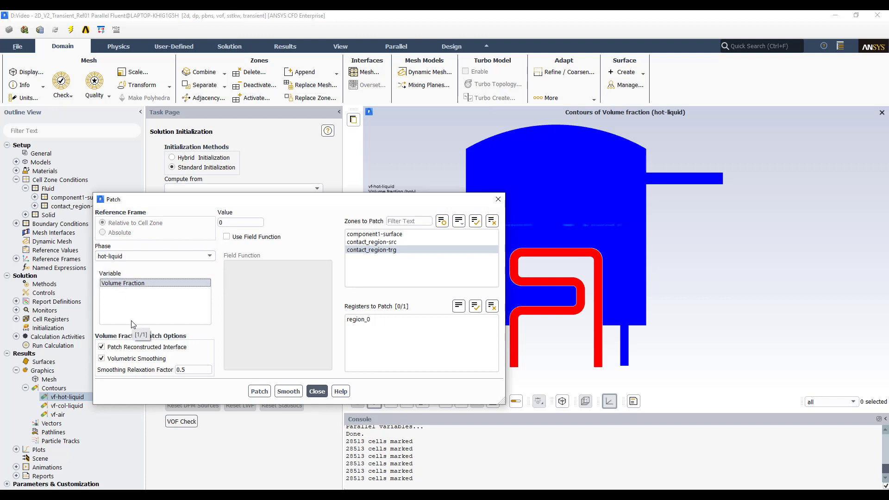
{"action": "left_click", "coordinate": [230, 221]}
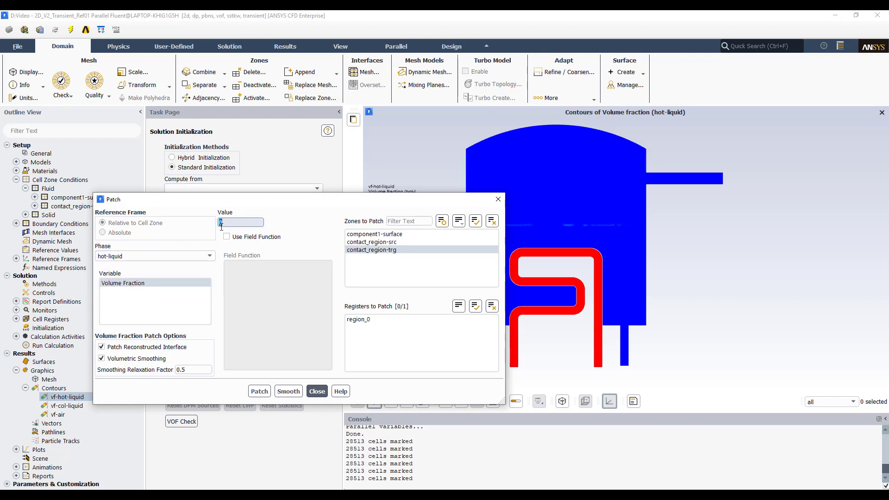
{"action": "type", "text": "1"}
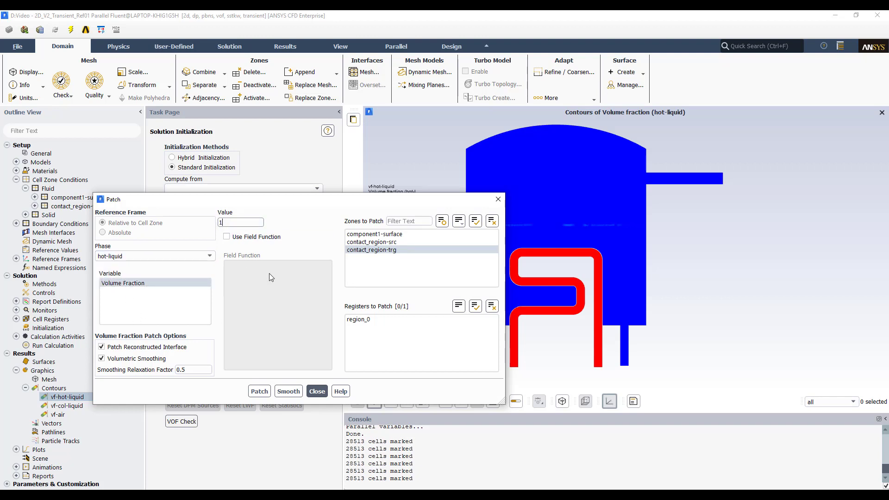
{"action": "left_click", "coordinate": [262, 391]}
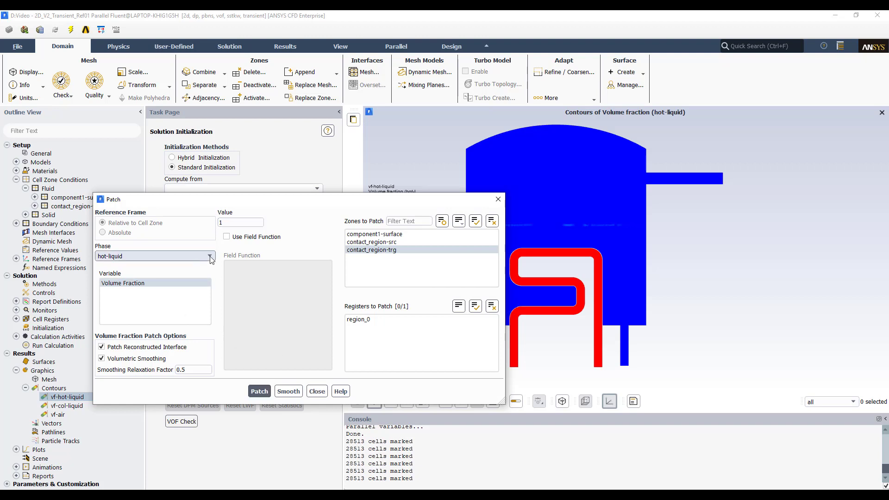
- Patch the mixture temperature to 79.3 K in contact_region-trg and close the Patch dialog
{"action": "left_click", "coordinate": [122, 257]}
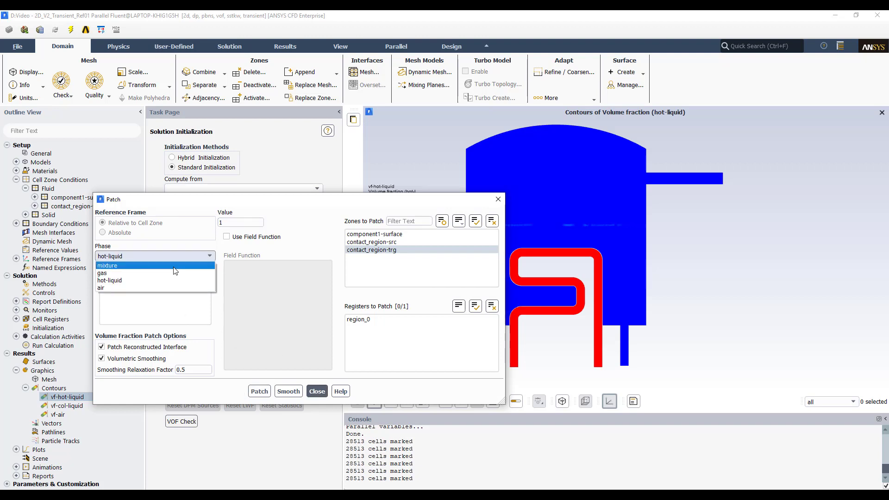
{"action": "left_click", "coordinate": [123, 266]}
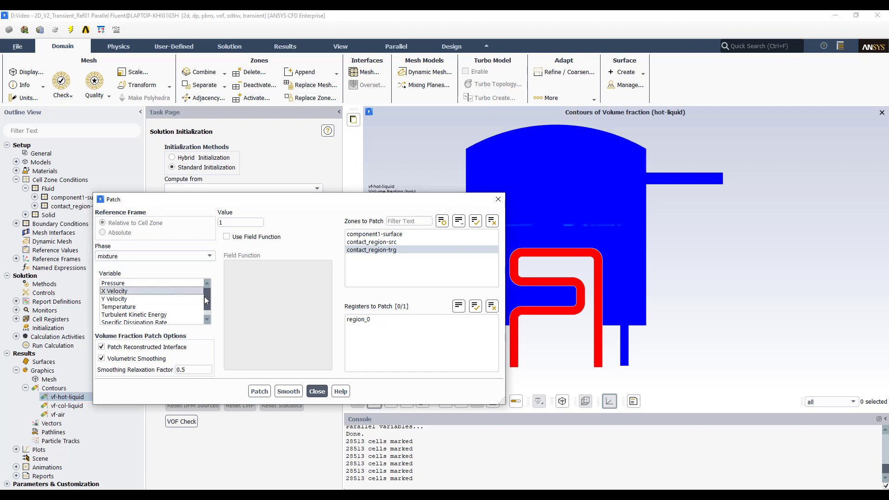
{"action": "left_click", "coordinate": [167, 307]}
{"action": "double_click", "coordinate": [221, 222]}
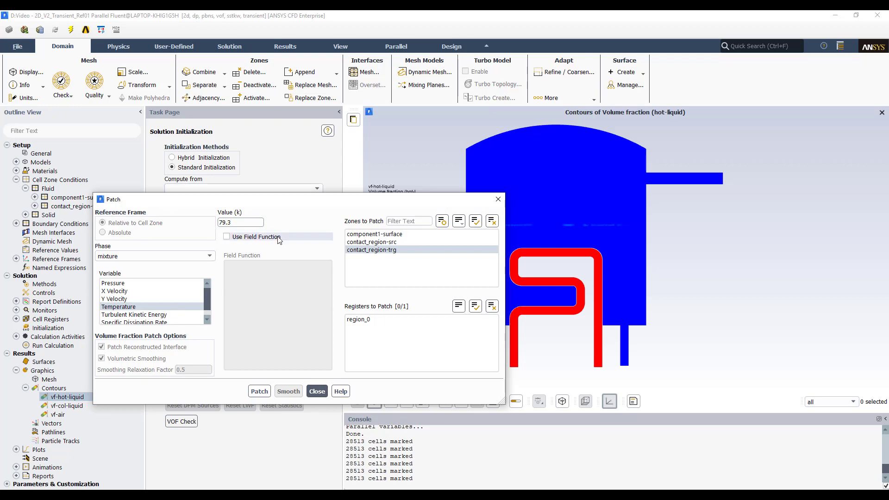
{"action": "left_click", "coordinate": [263, 391]}
{"action": "left_click", "coordinate": [317, 392]}
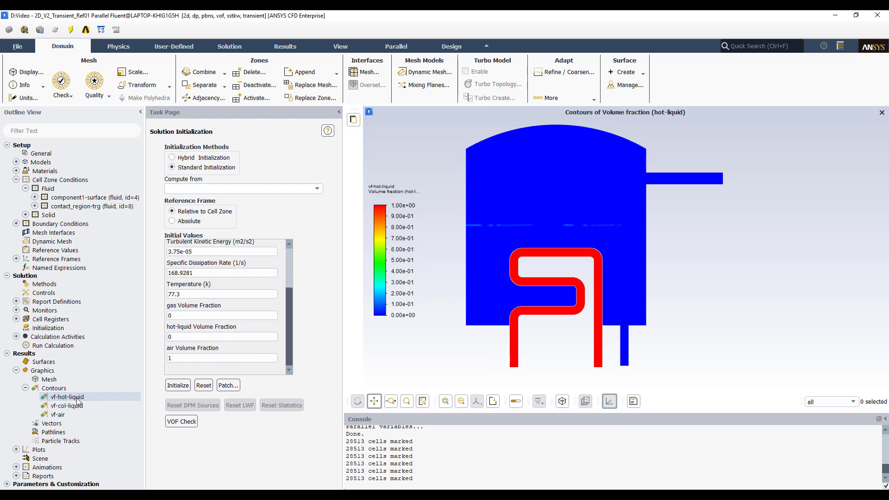
- Display the vf-hot-liquid contour again and close the contour dialog
{"action": "double_click", "coordinate": [67, 397]}
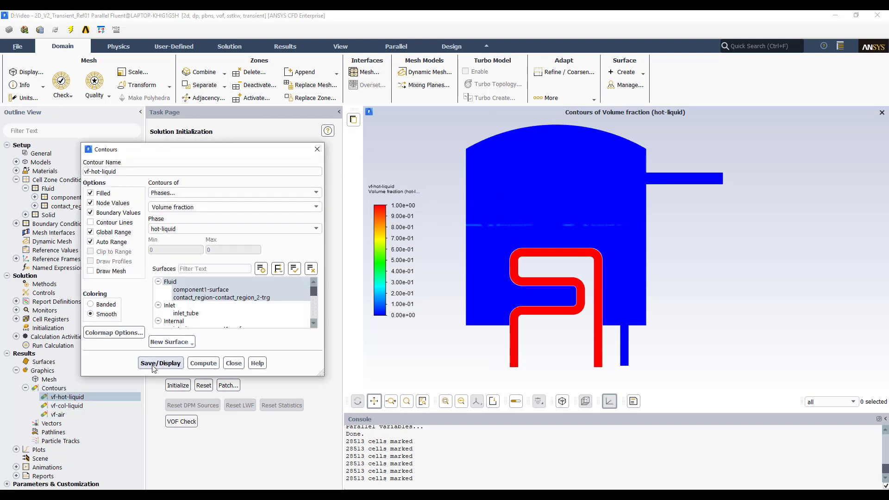
{"action": "left_click", "coordinate": [154, 363]}
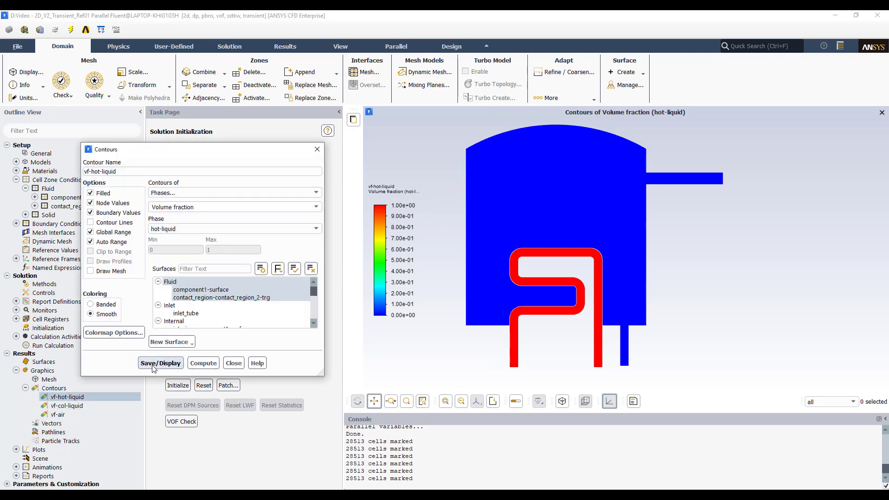
{"action": "left_click", "coordinate": [244, 364]}
- Display the vf-col-liquid volume fraction contour and close the dialog
{"action": "double_click", "coordinate": [67, 405]}
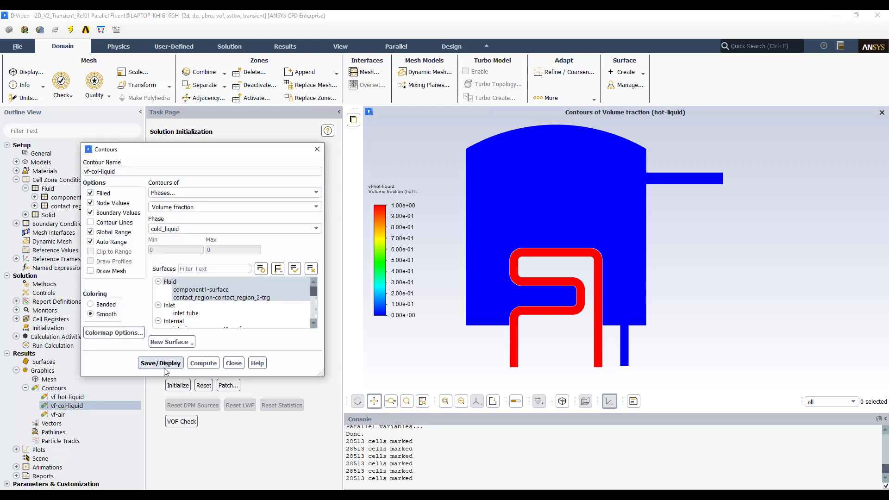
{"action": "left_click", "coordinate": [165, 368]}
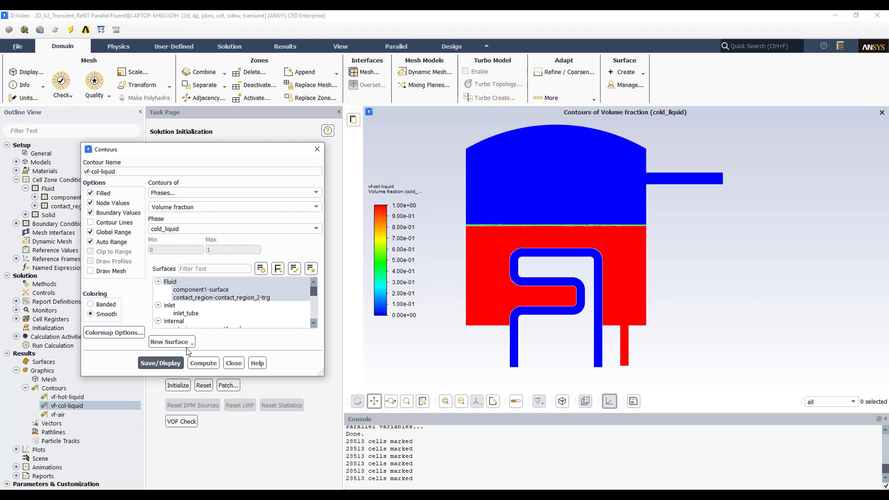
{"action": "left_click", "coordinate": [232, 363]}
- Display the vf-air volume fraction contour and close the dialog
{"action": "double_click", "coordinate": [58, 414]}
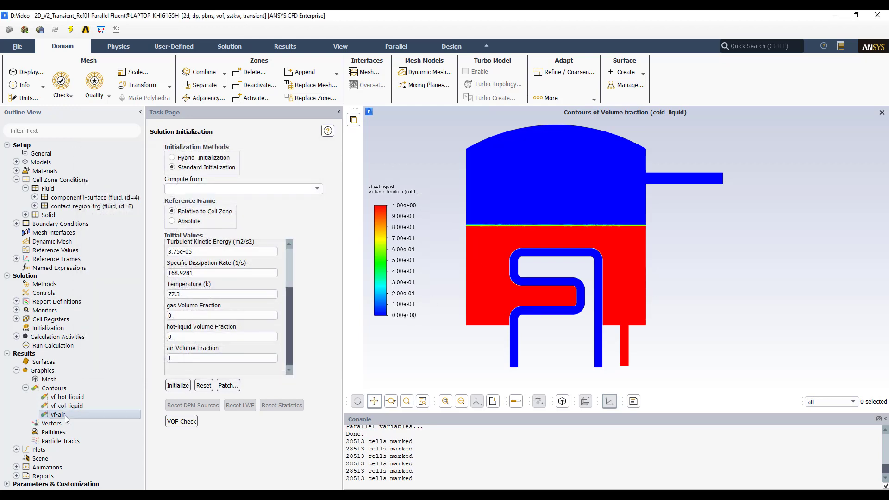
{"action": "left_click", "coordinate": [162, 366]}
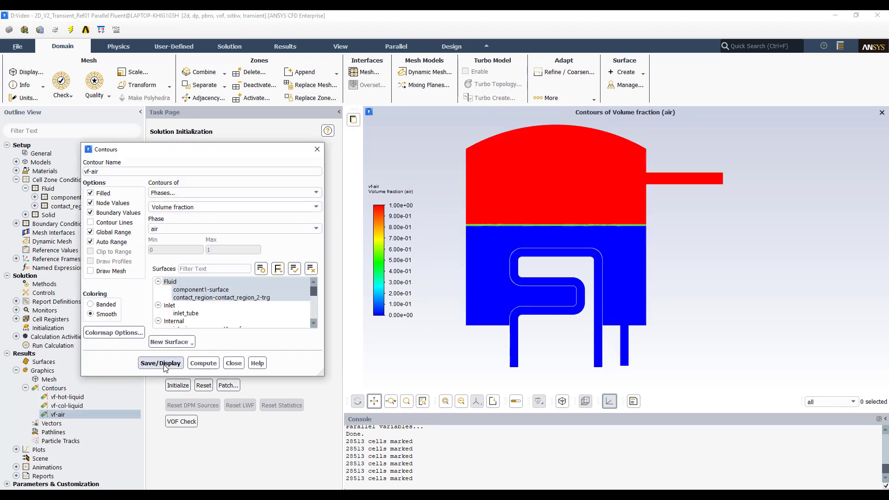
{"action": "left_click", "coordinate": [234, 363]}
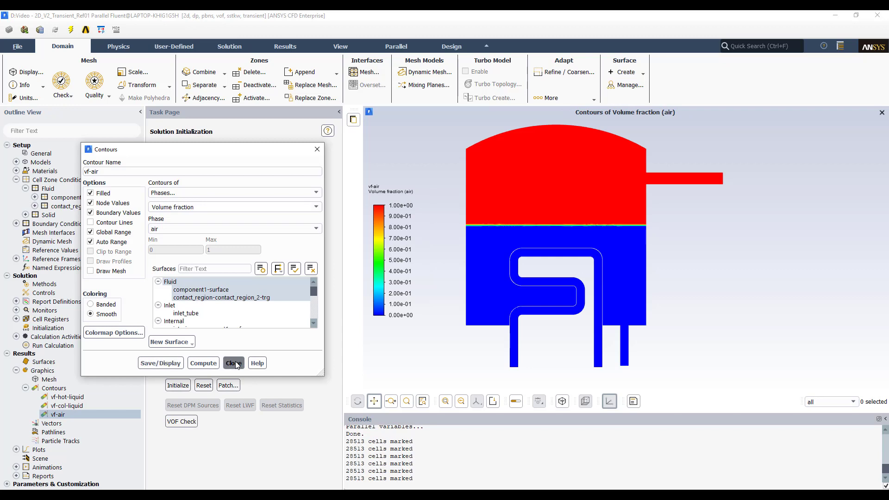
- Create a new contour of mixture static temperature, display it, and close the dialog
{"action": "double_click", "coordinate": [66, 390]}
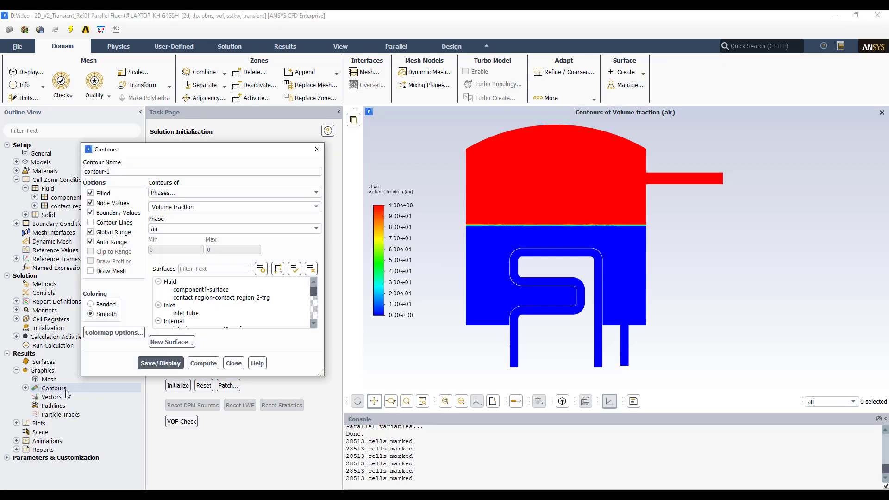
{"action": "left_click", "coordinate": [222, 230]}
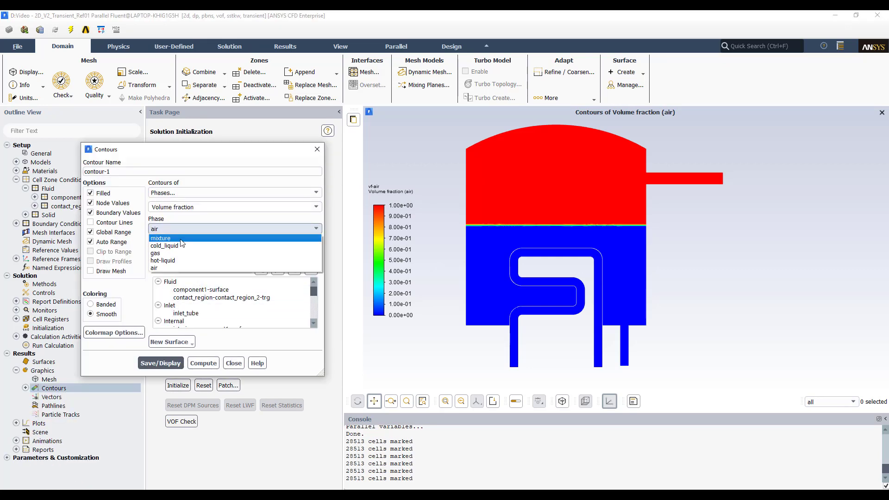
{"action": "left_click", "coordinate": [221, 245]}
{"action": "left_click", "coordinate": [230, 194]}
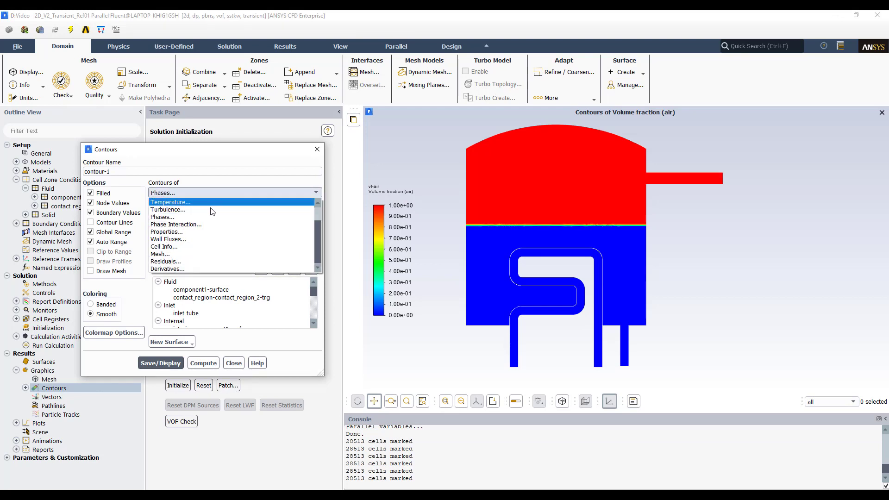
{"action": "left_click", "coordinate": [171, 203]}
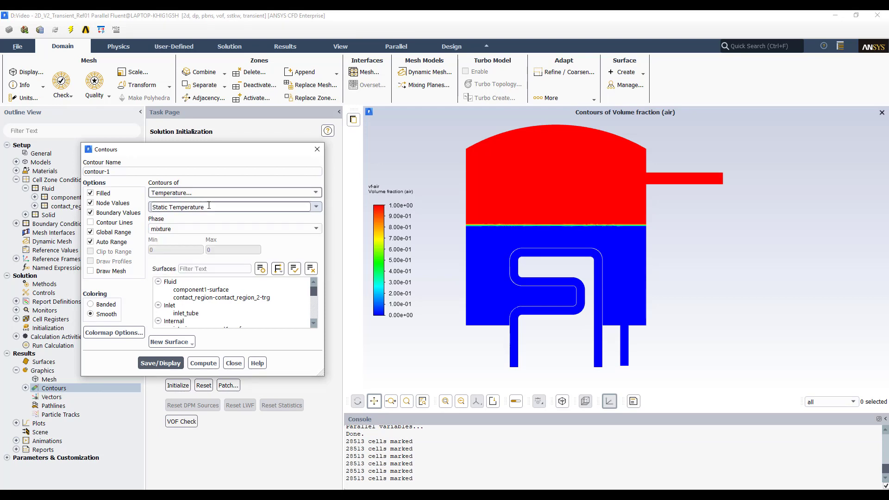
{"action": "left_click", "coordinate": [160, 363]}
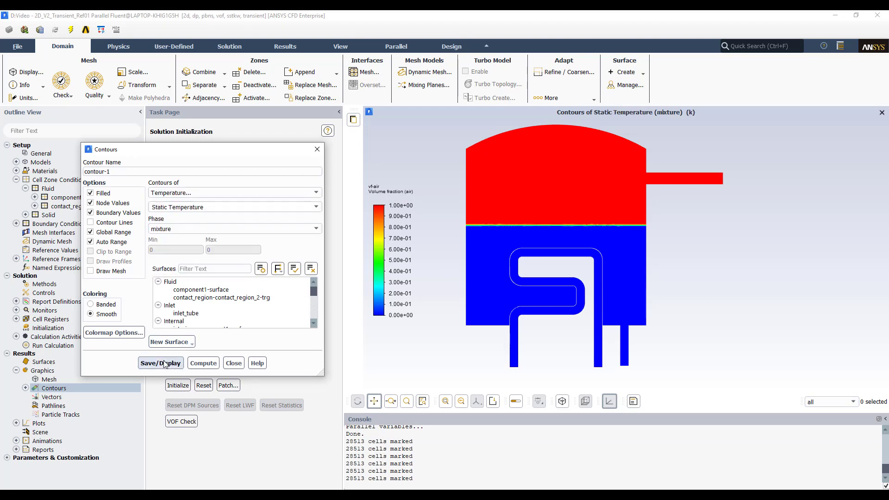
{"action": "left_click", "coordinate": [317, 149]}
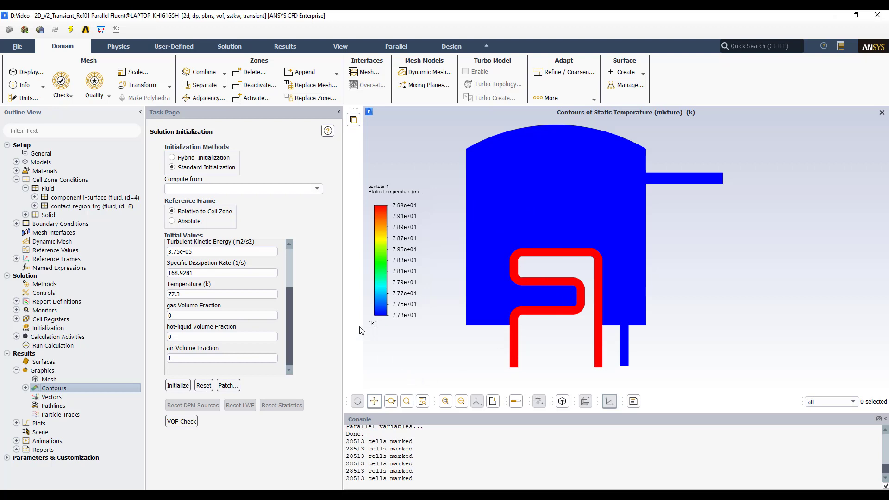
- Open Run Calculation, check the case, and dismiss the information message
{"action": "double_click", "coordinate": [49, 347]}
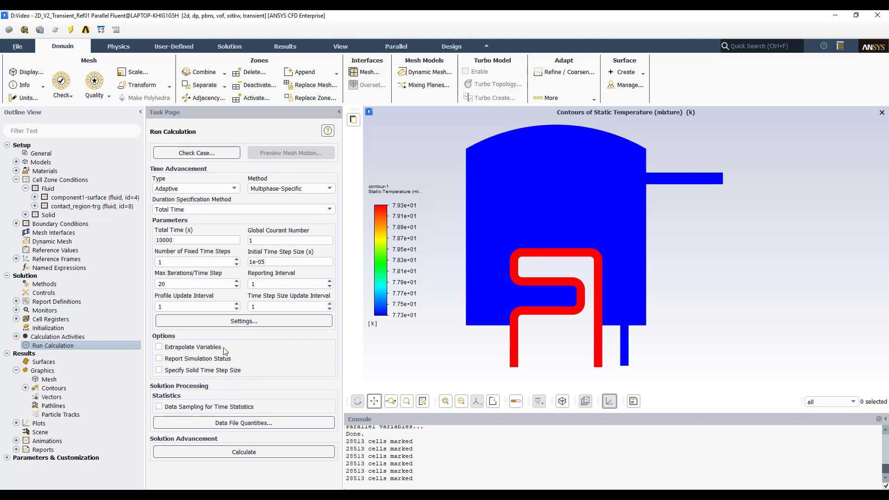
{"action": "left_click", "coordinate": [195, 154]}
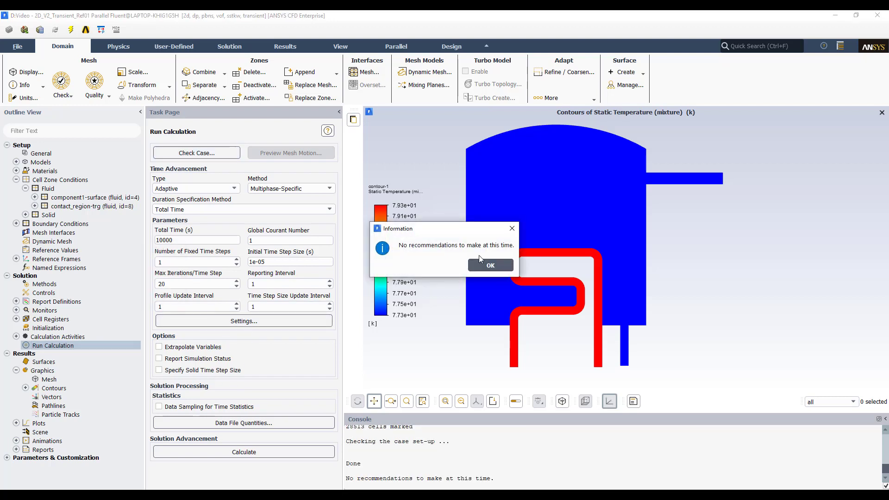
{"action": "left_click", "coordinate": [501, 270]}
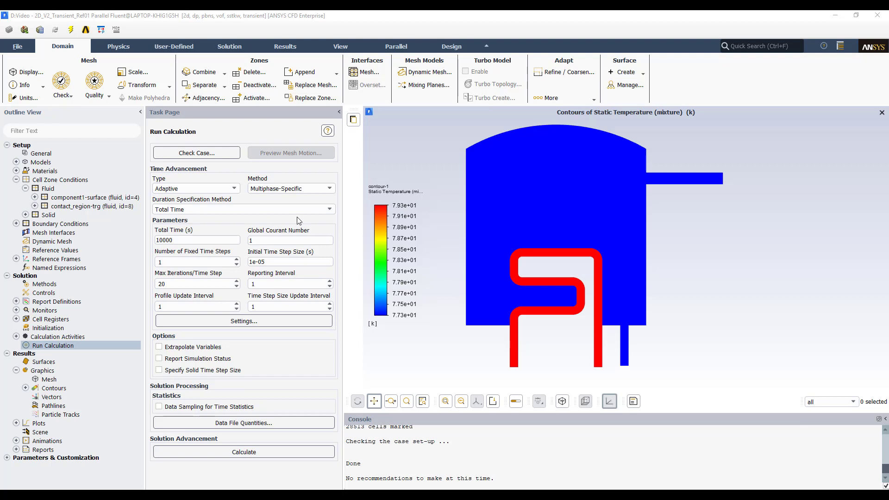
- Keep Adaptive time stepping and set the Global Courant Number to 50
{"action": "left_click", "coordinate": [234, 190]}
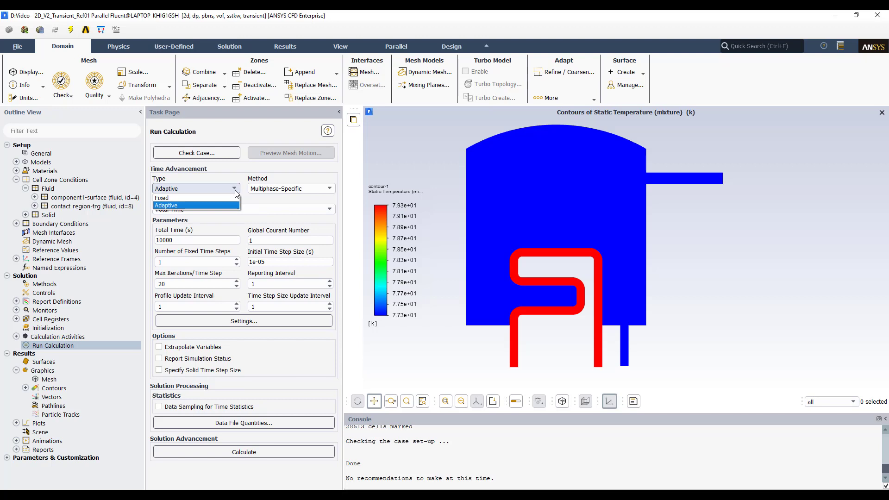
{"action": "left_click", "coordinate": [218, 206]}
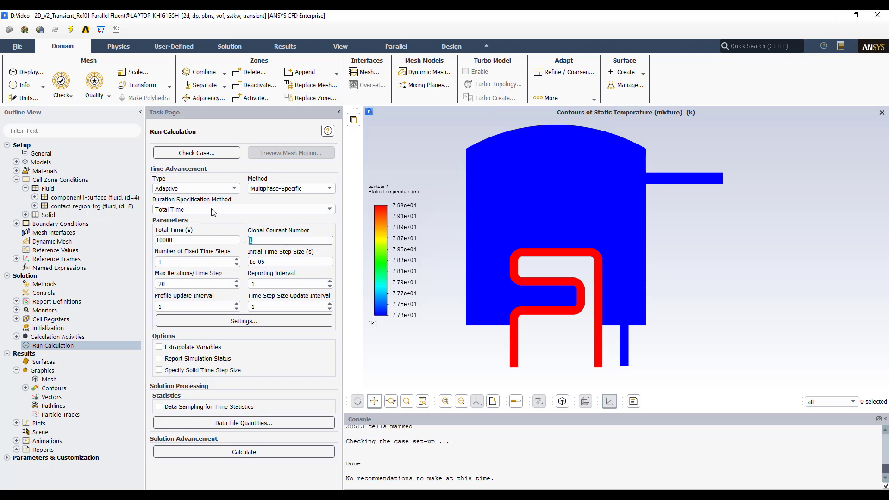
{"action": "double_click", "coordinate": [261, 243]}
{"action": "left_click", "coordinate": [319, 226]}
{"action": "double_click", "coordinate": [262, 240]}
{"action": "left_click", "coordinate": [300, 219]}
{"action": "double_click", "coordinate": [265, 242]}
{"action": "type", "text": "50"}
{"action": "left_click", "coordinate": [218, 226]}
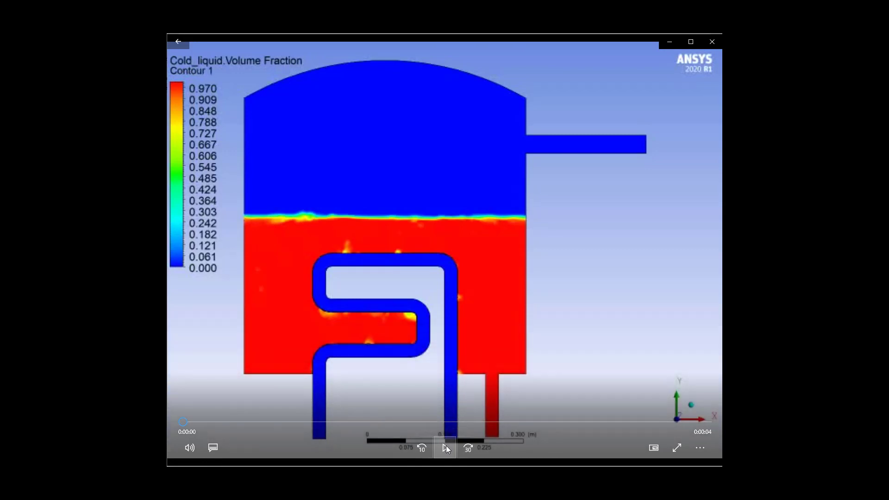
- Play and pause the recorded cold_liquid volume fraction result animation in the video player
{"action": "left_click", "coordinate": [446, 445]}
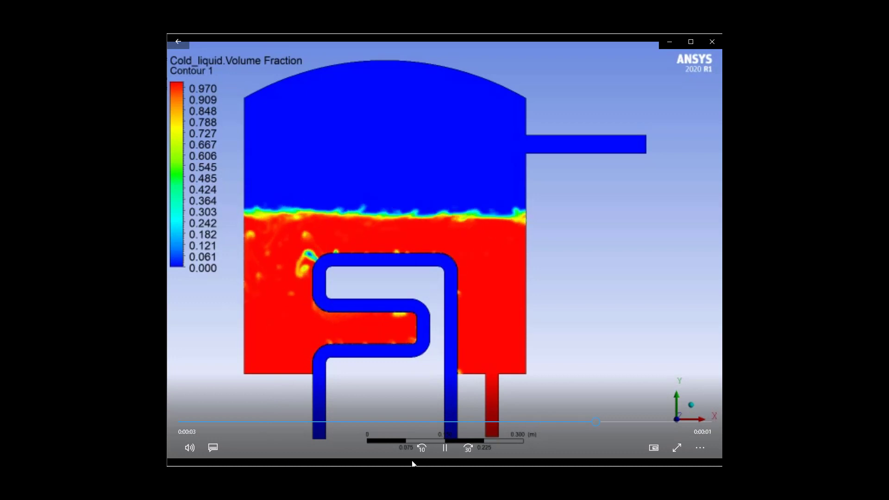
{"action": "left_click", "coordinate": [445, 448]}
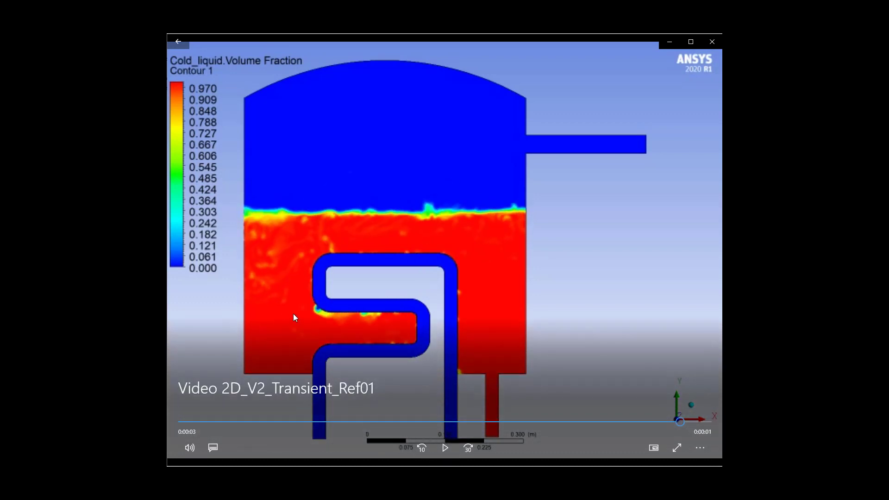